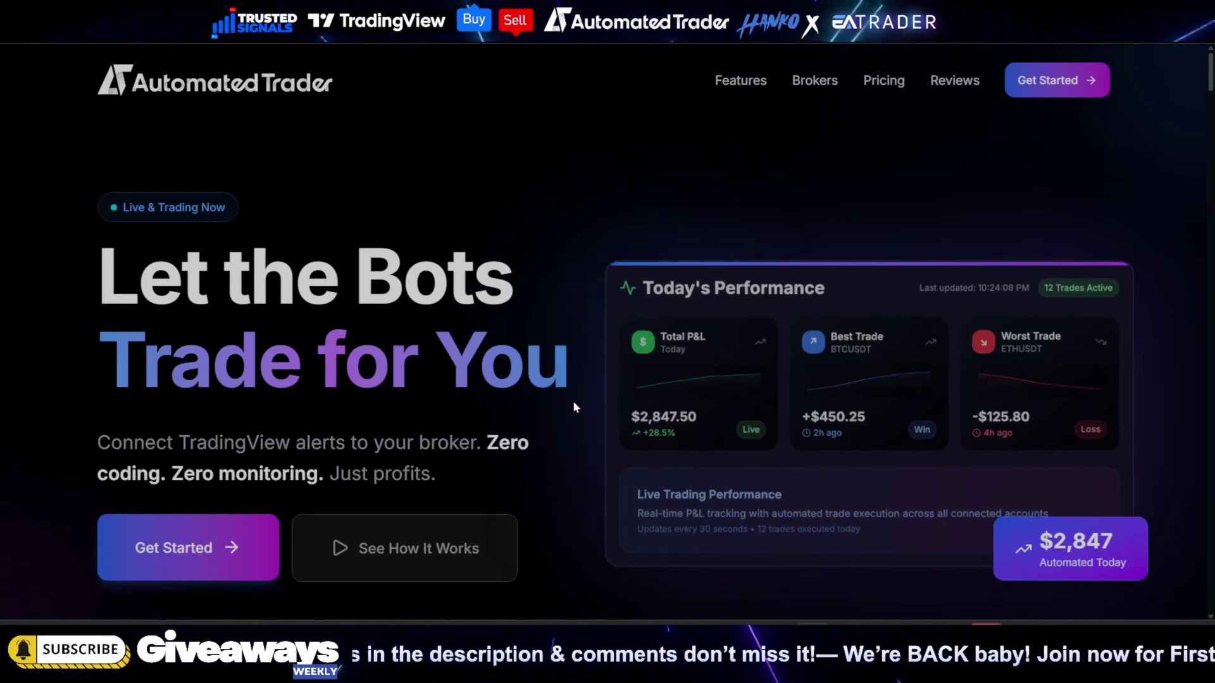
Scroll down the landing page past steps, demo, features, brokers and testimonials to pricing.
scroll(595, 319, "down", 1)
scroll(595, 341, "up", 1)
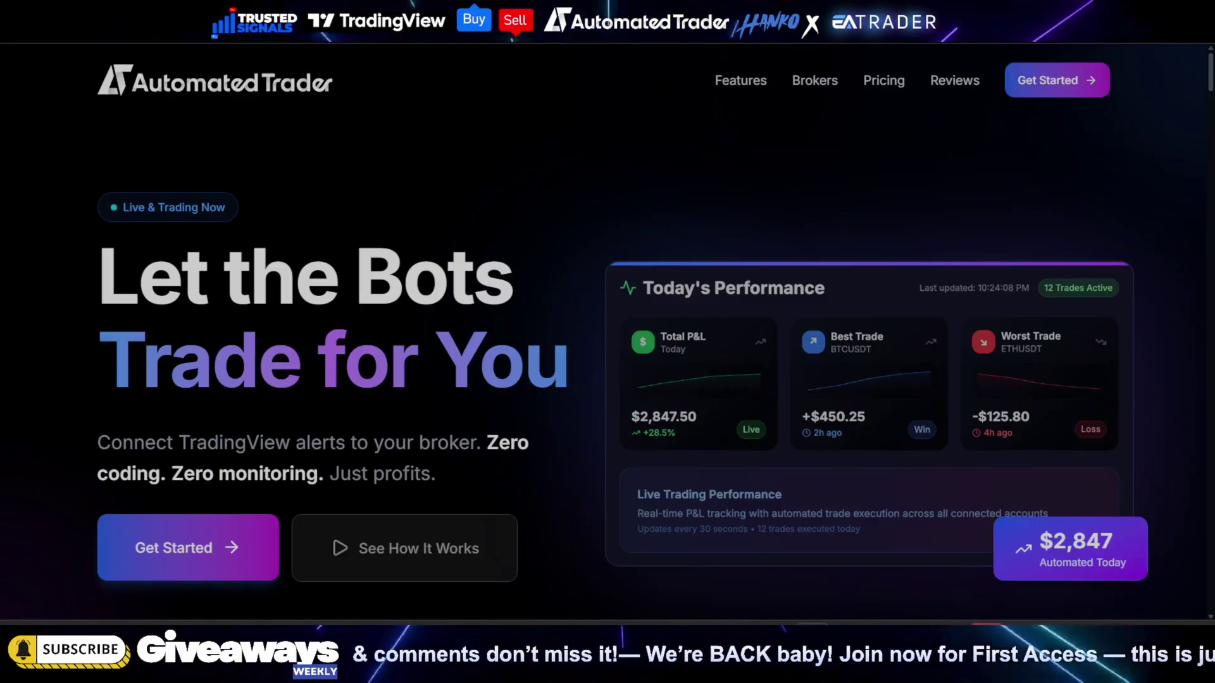
scroll(584, 349, "down", 4)
scroll(568, 370, "up", 3)
scroll(559, 396, "up", 1)
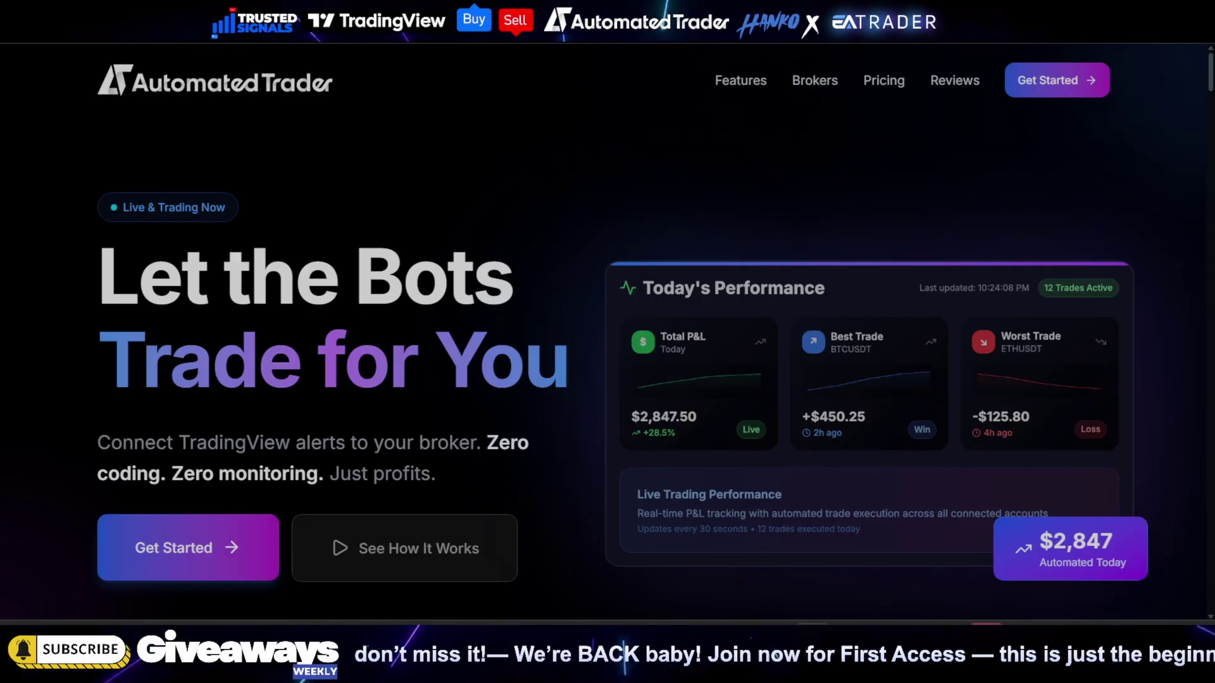
scroll(560, 396, "down", 8)
scroll(559, 396, "down", 9)
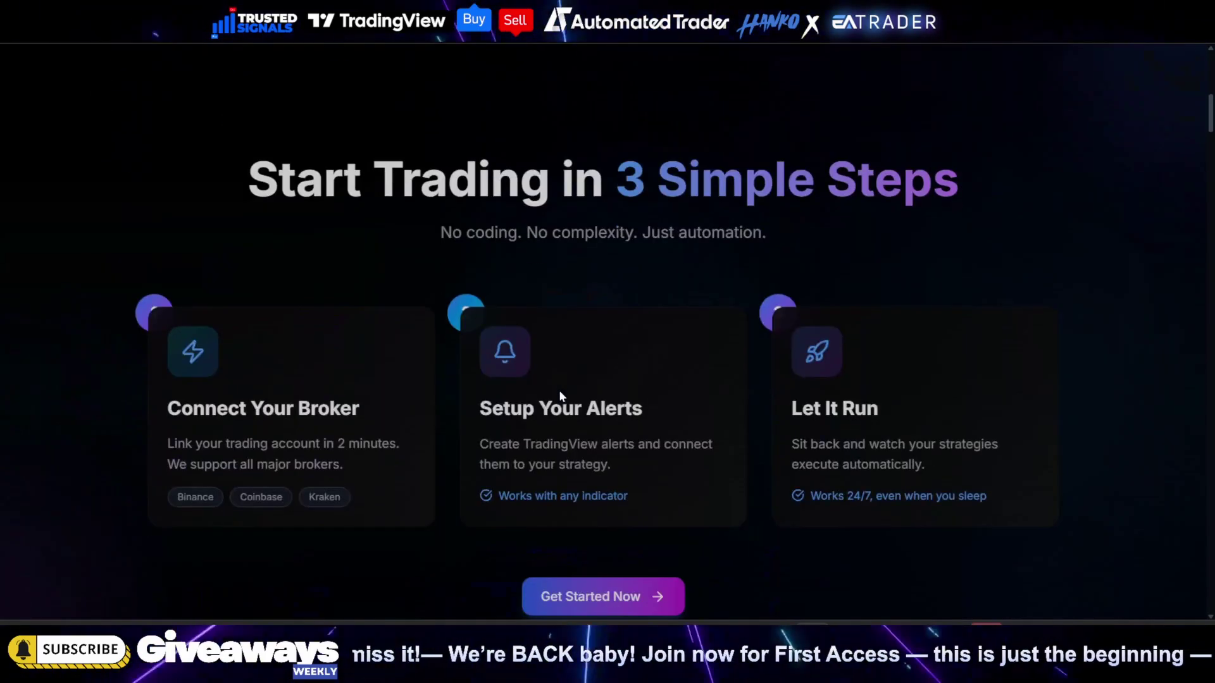
scroll(485, 418, "up", 6)
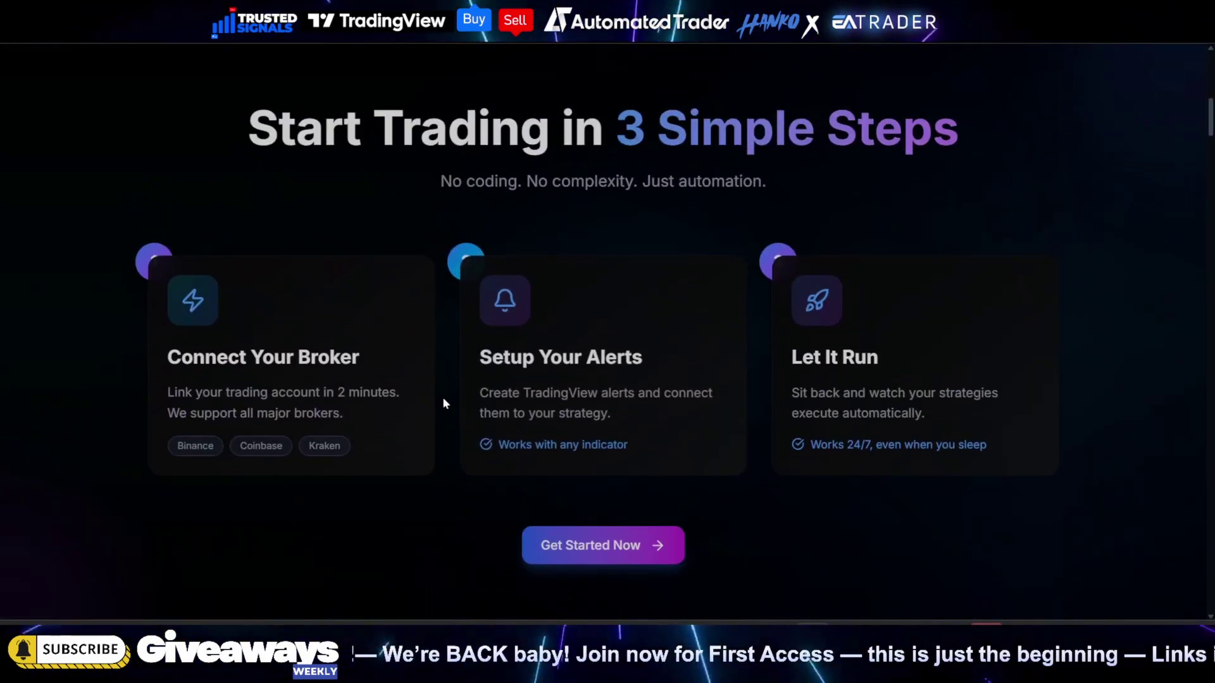
scroll(445, 407, "down", 7)
scroll(458, 388, "down", 8)
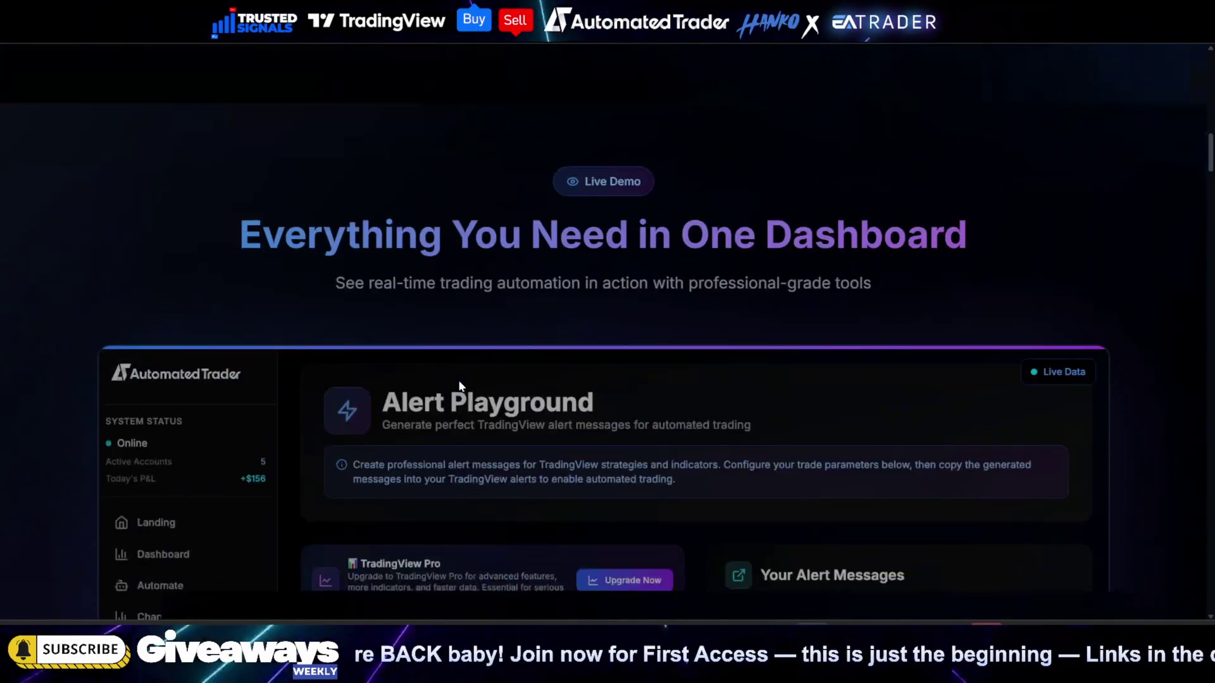
scroll(462, 380, "down", 10)
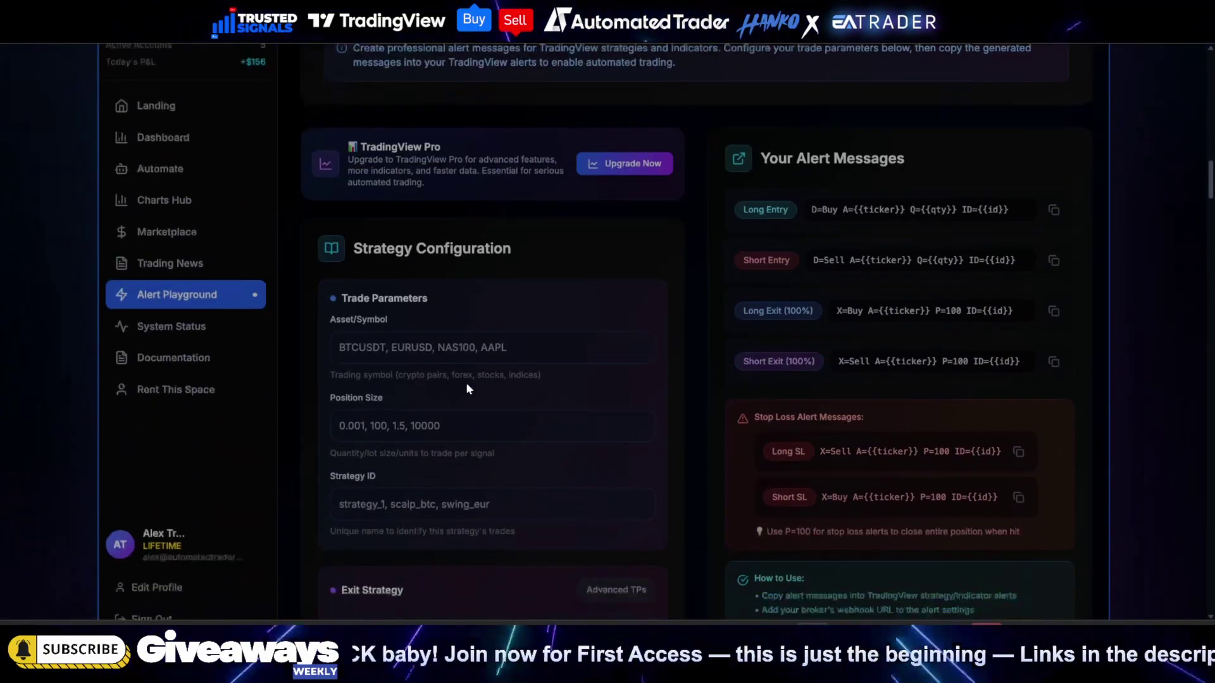
scroll(477, 394, "down", 10)
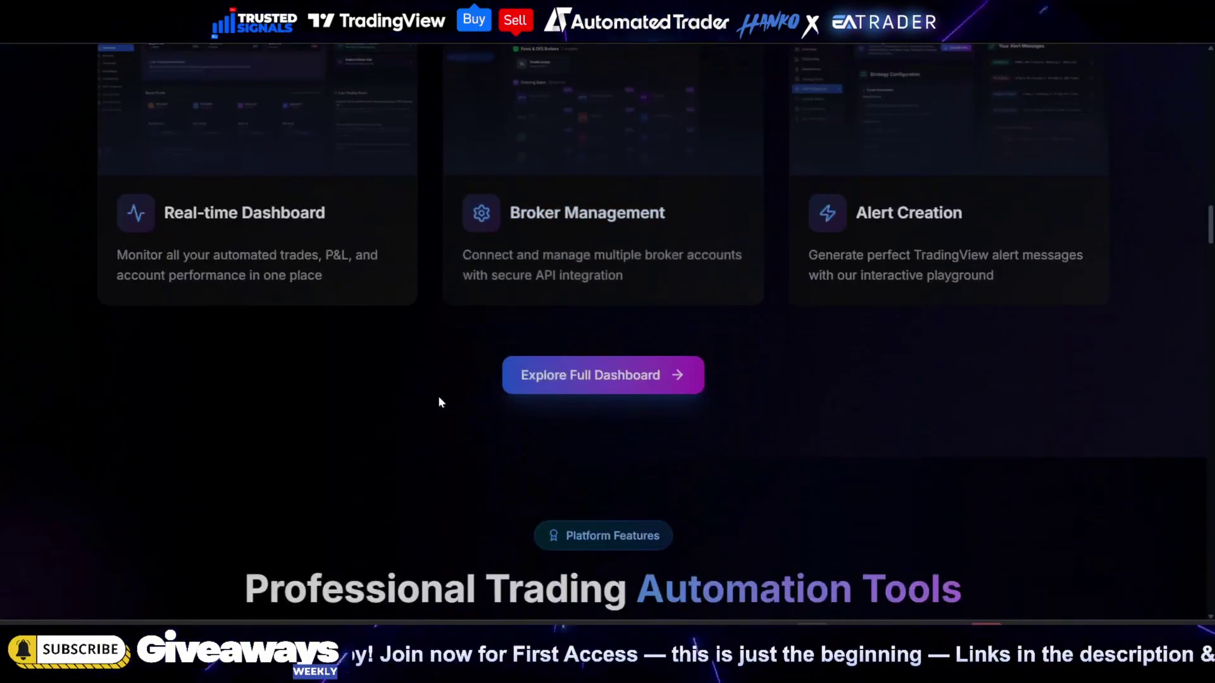
scroll(434, 420, "down", 9)
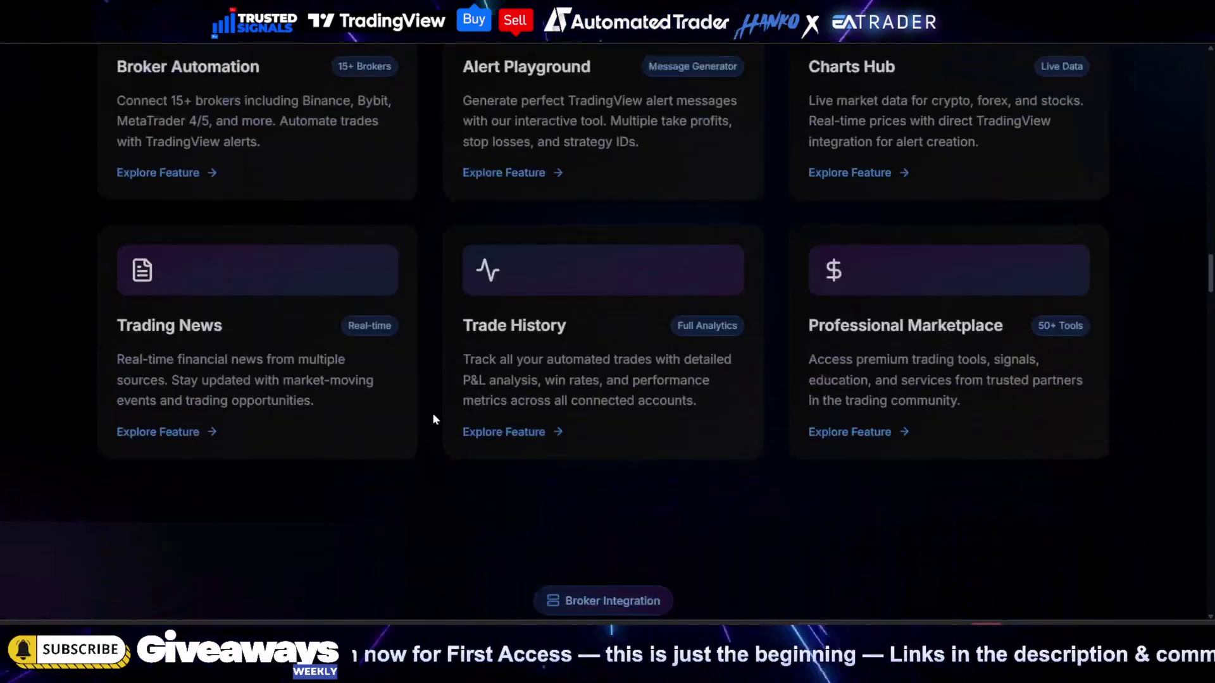
scroll(437, 424, "down", 13)
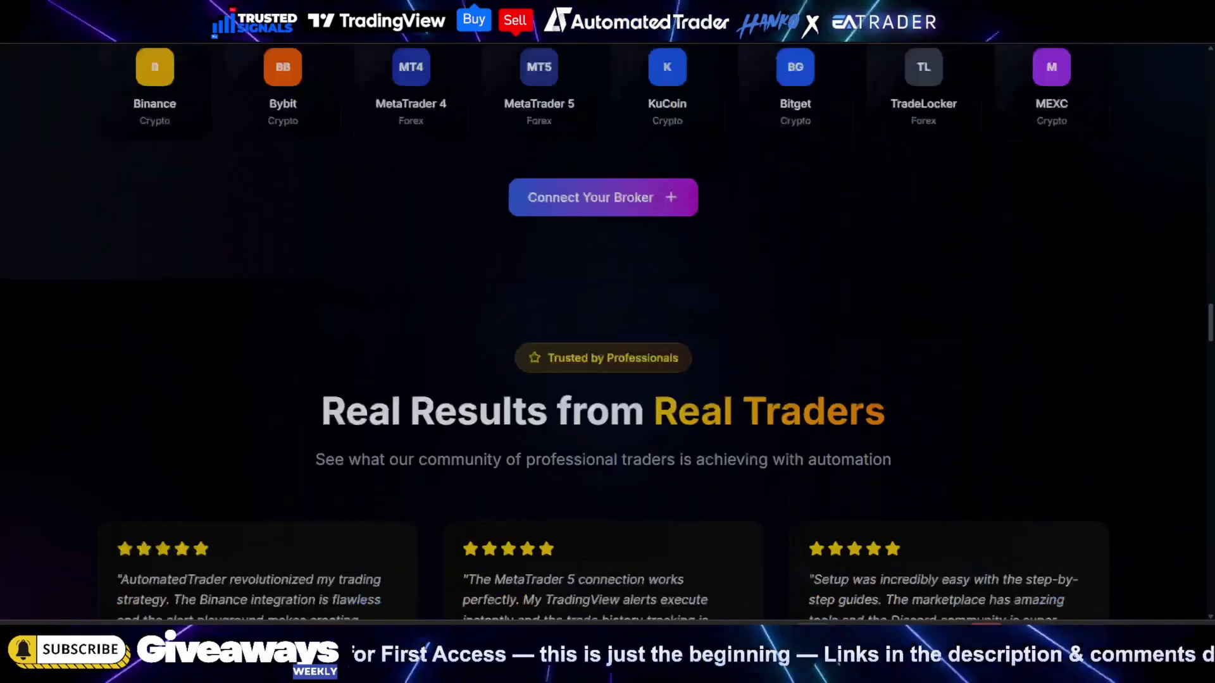
scroll(441, 429, "down", 6)
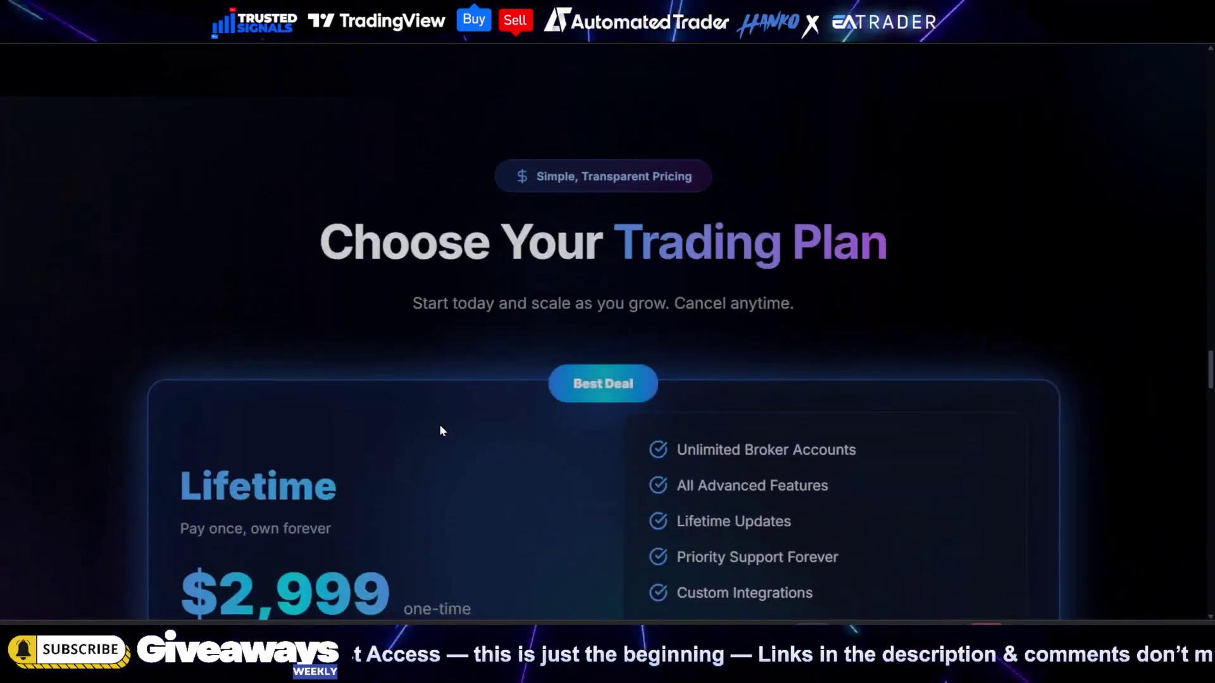
Review the Choose Your Trading Plan pricing options, including the $2,999 Lifetime plan.
scroll(441, 431, "up", 1)
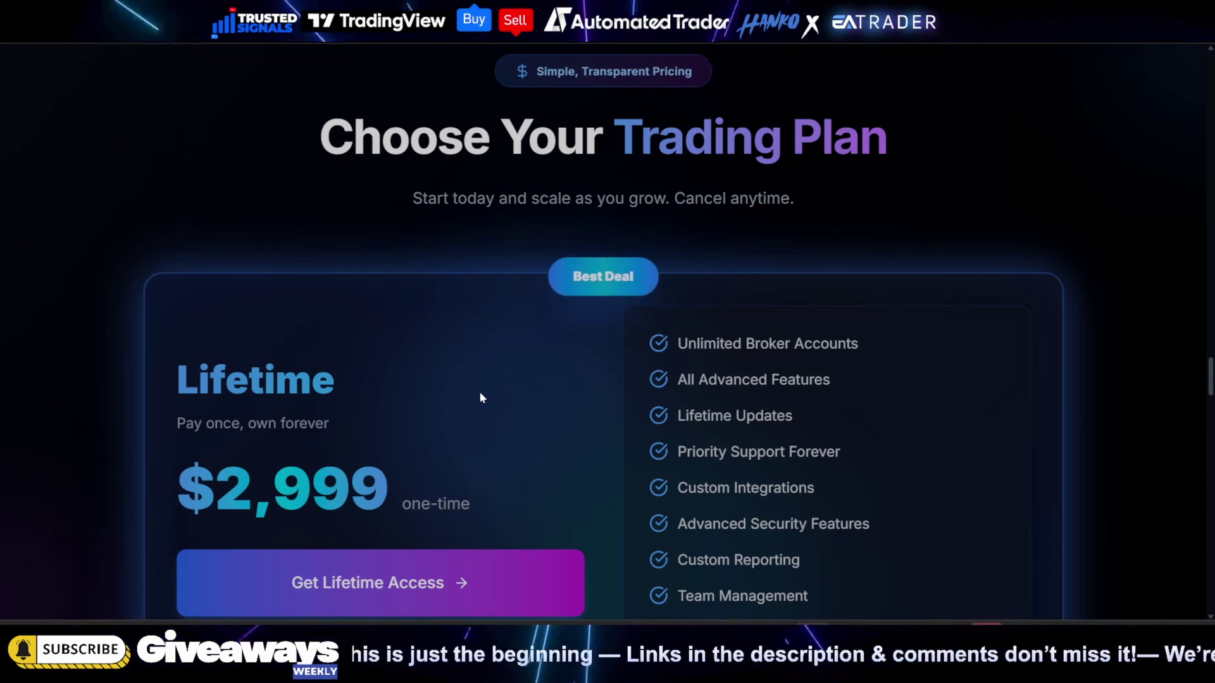
scroll(513, 393, "down", 5)
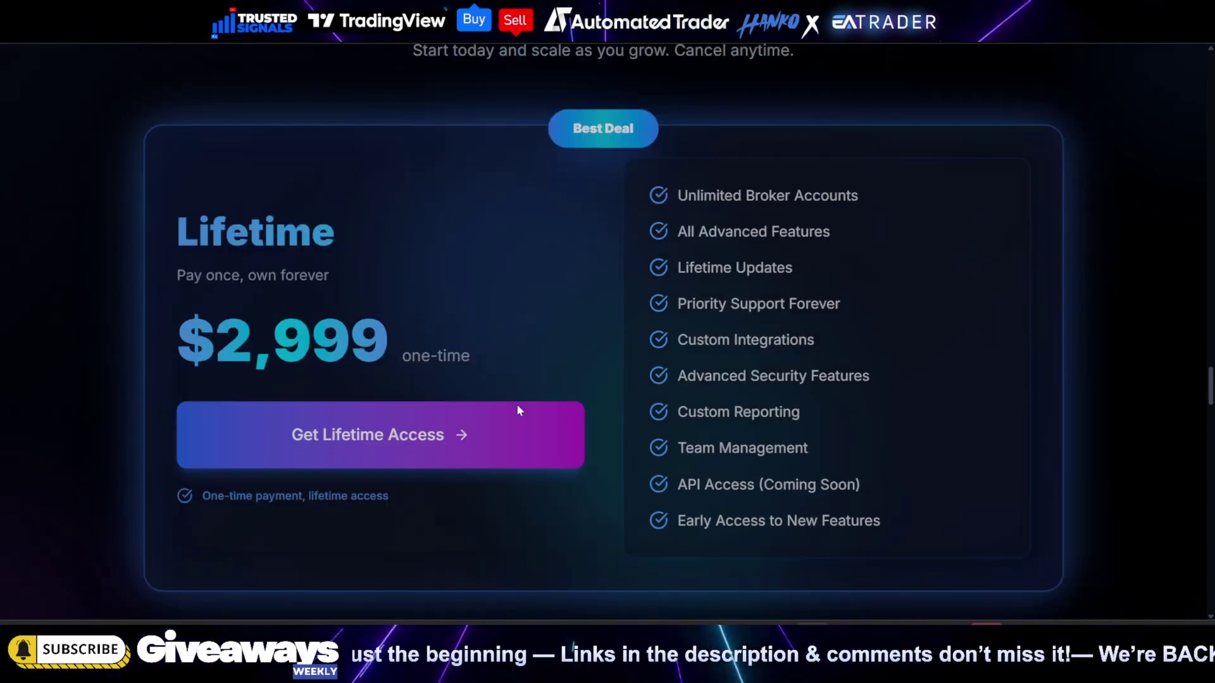
scroll(555, 391, "down", 5)
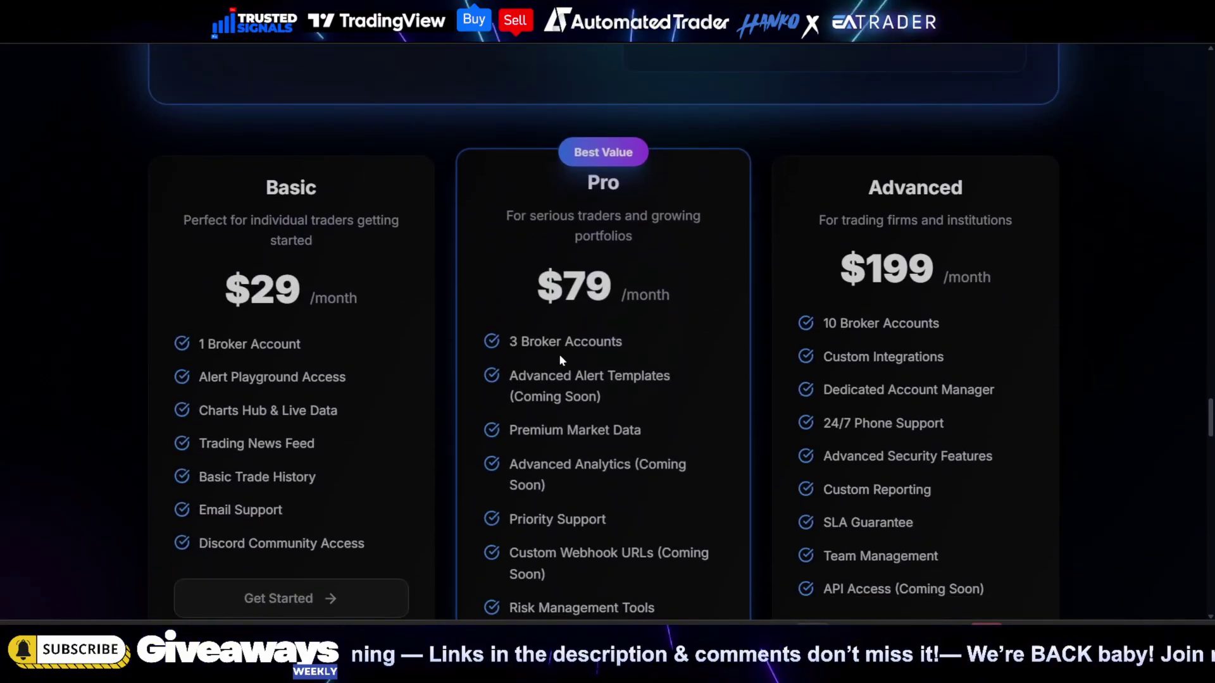
scroll(553, 383, "up", 2)
scroll(566, 393, "up", 4)
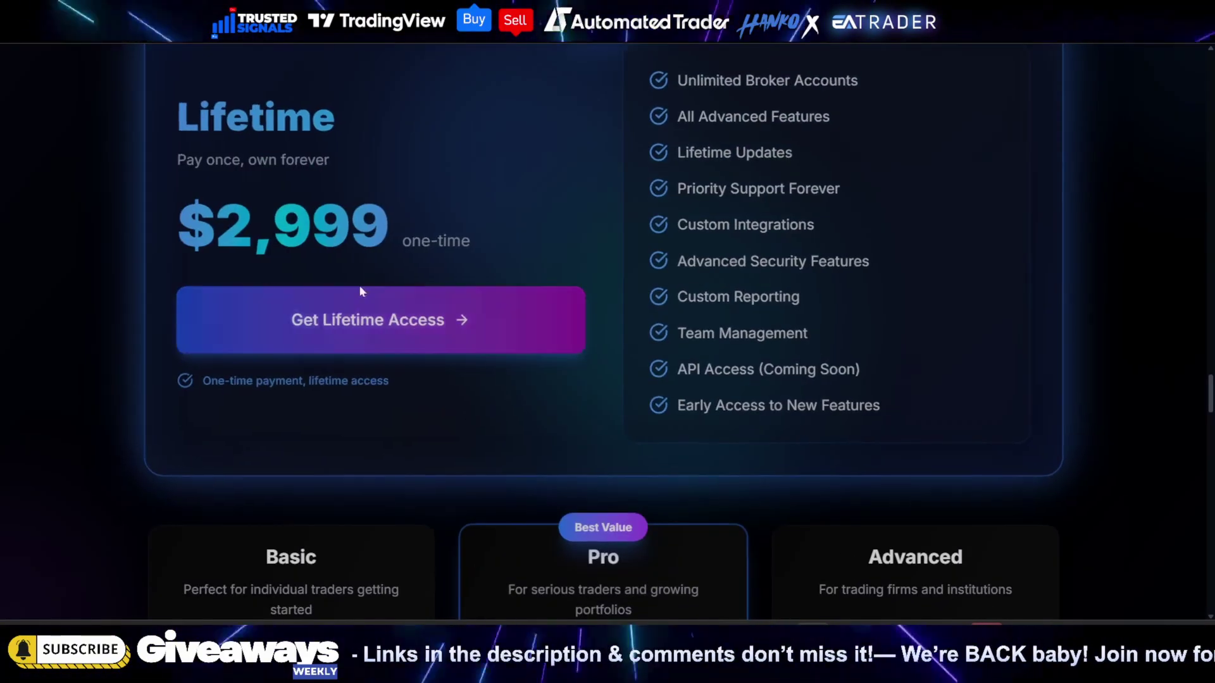
scroll(527, 458, "up", 1)
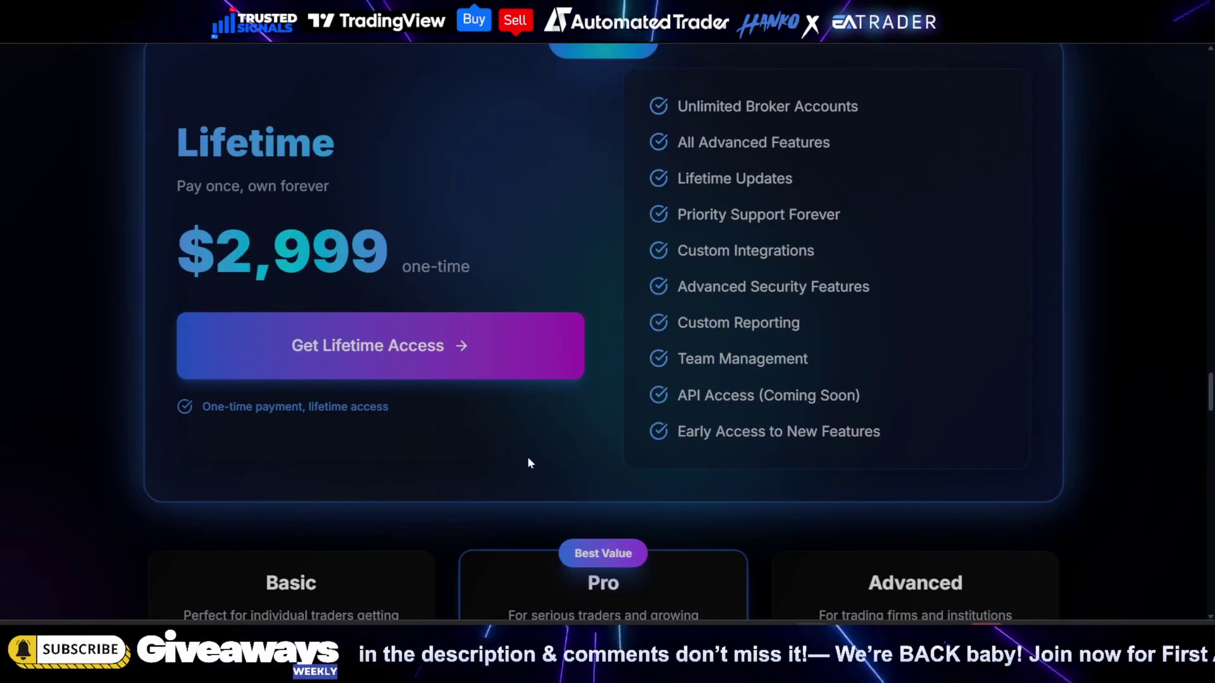
scroll(529, 458, "up", 1)
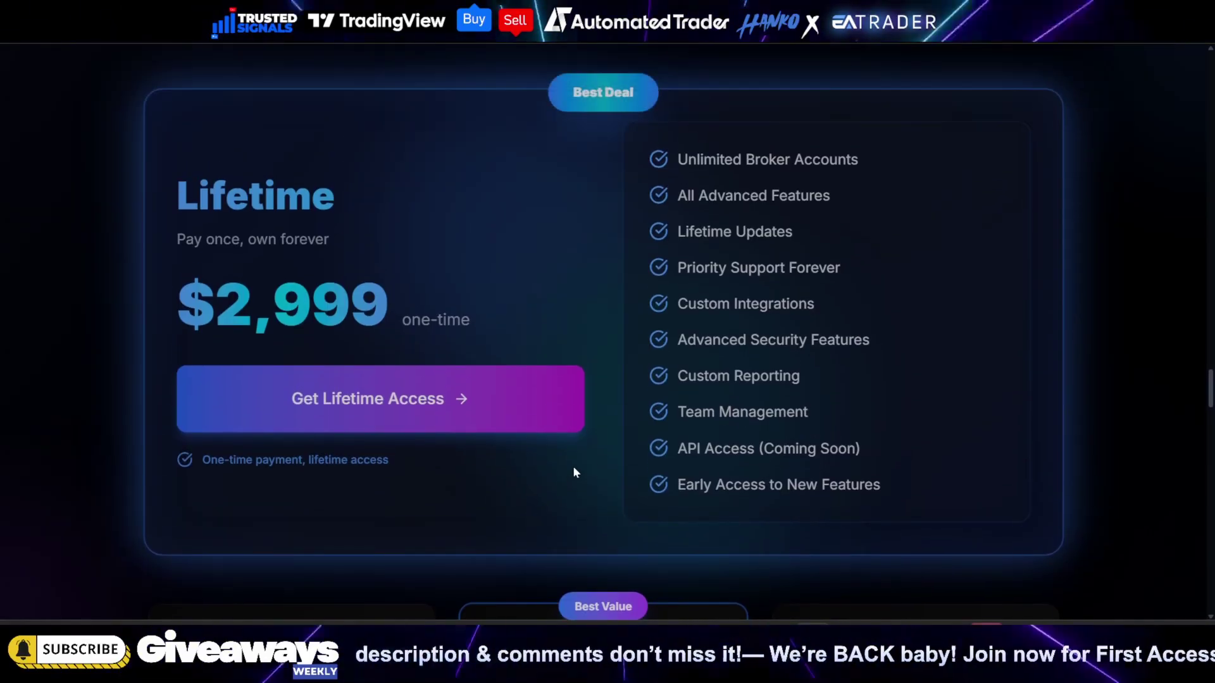
scroll(572, 469, "down", 6)
scroll(306, 318, "down", 1)
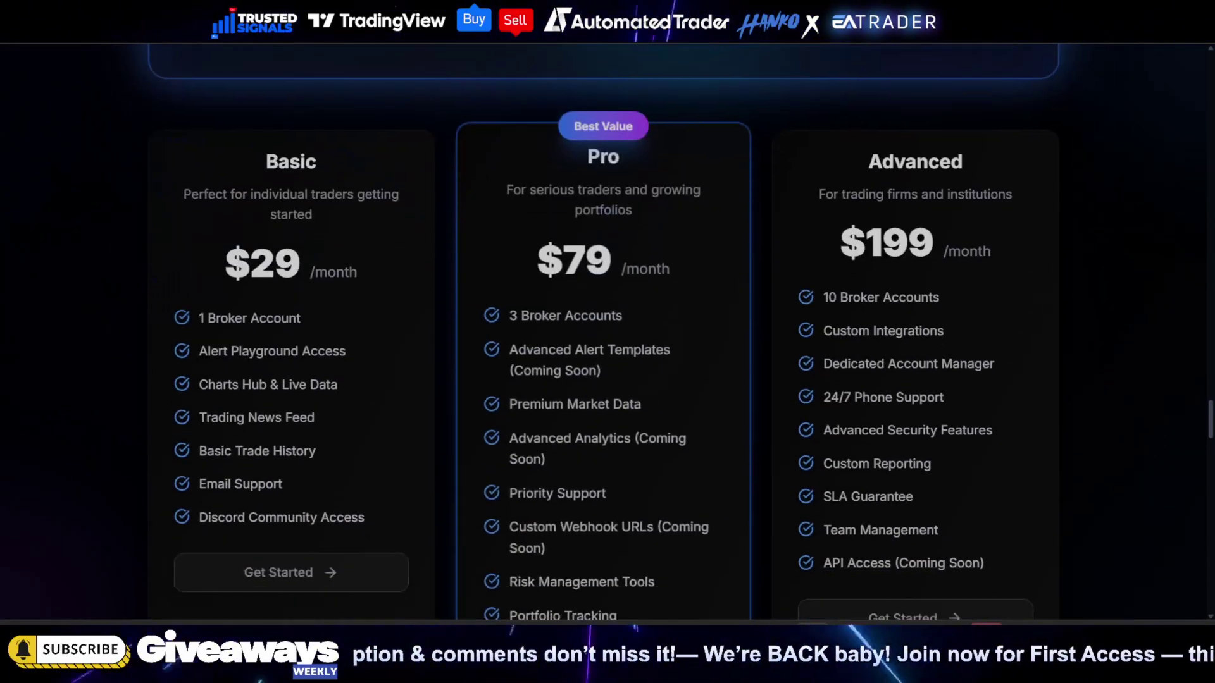
scroll(484, 262, "down", 1)
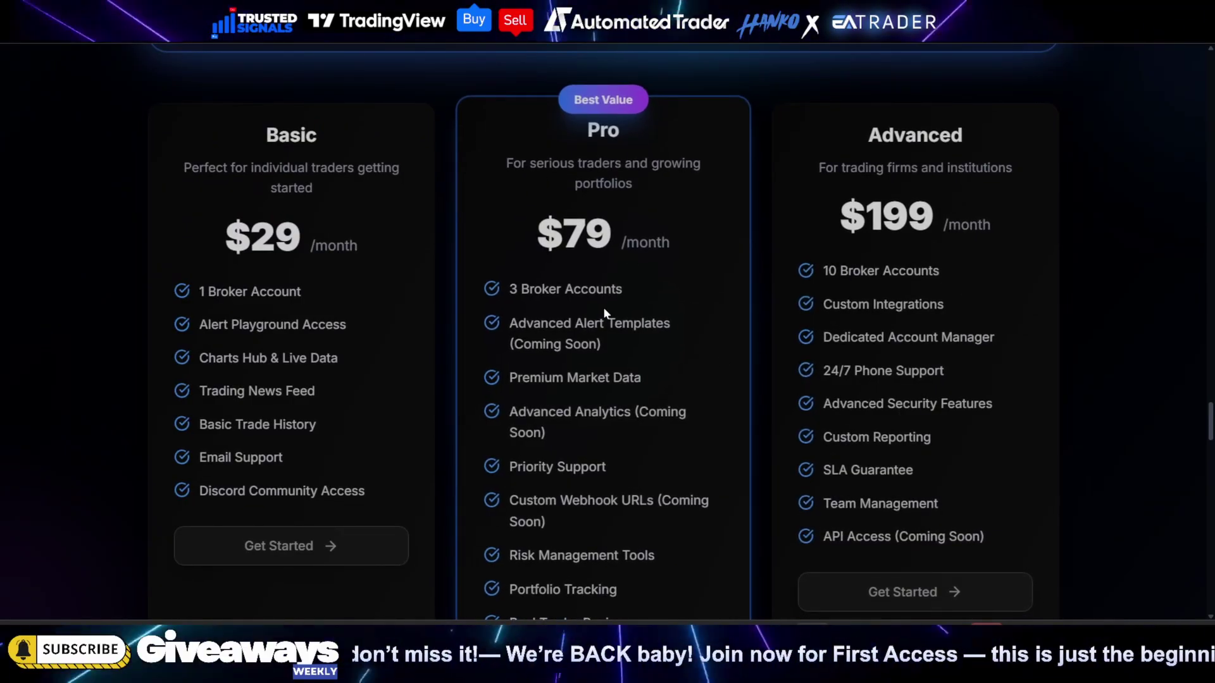
scroll(1213, 453, "down", 1)
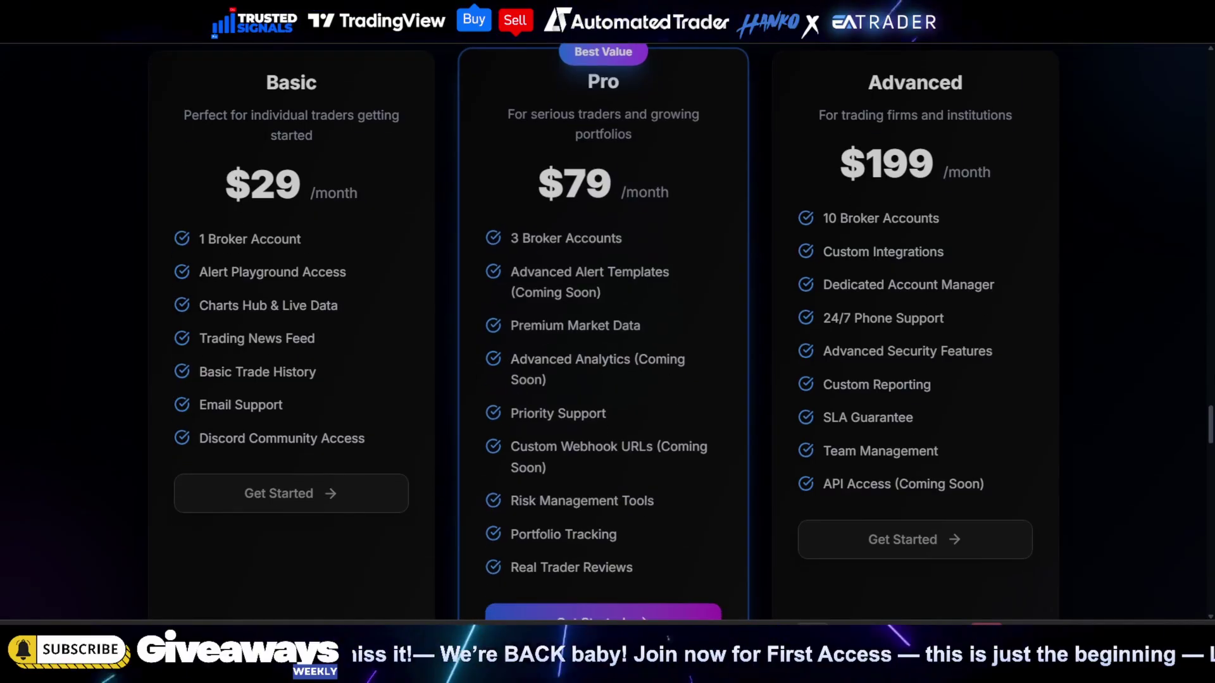
Return to the top, sign up with Get Started and approve the Whop authorization.
key("Home")
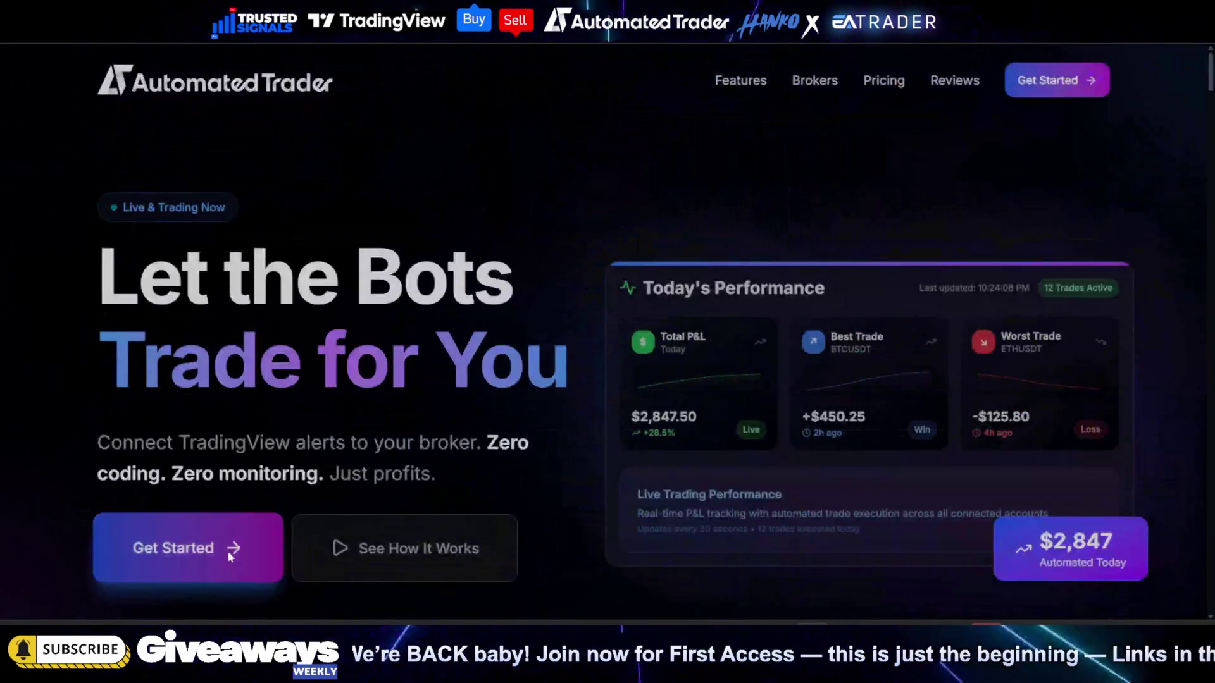
left_click(229, 555)
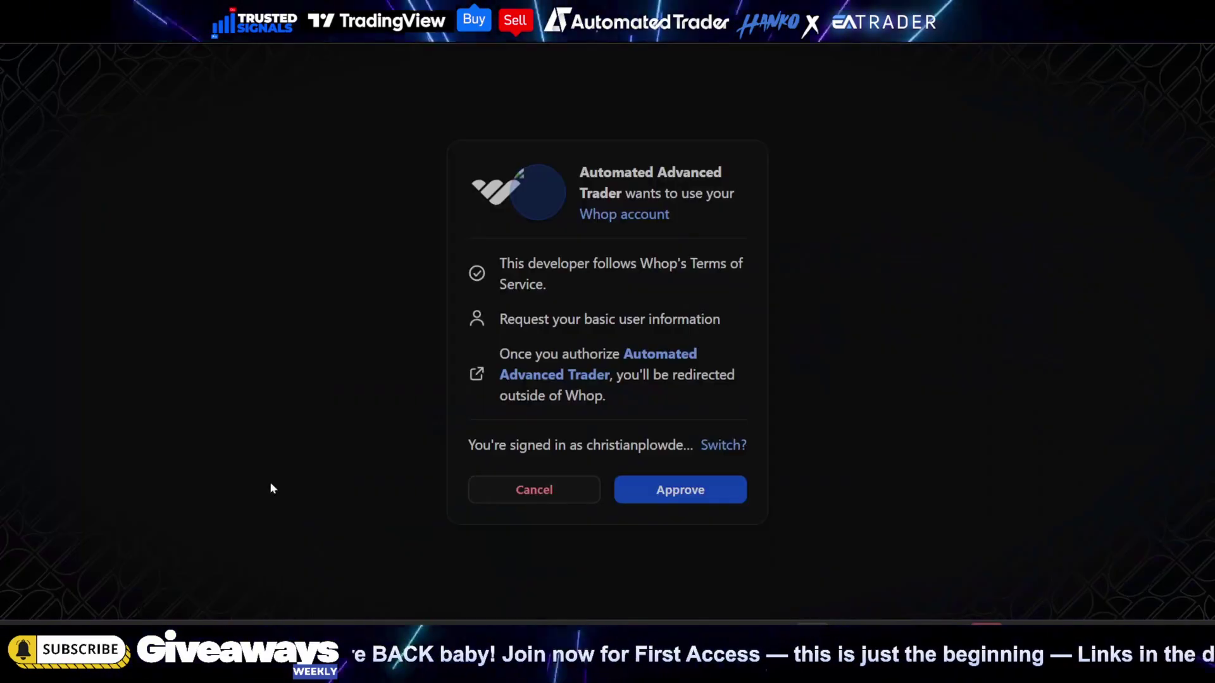
left_click(680, 493)
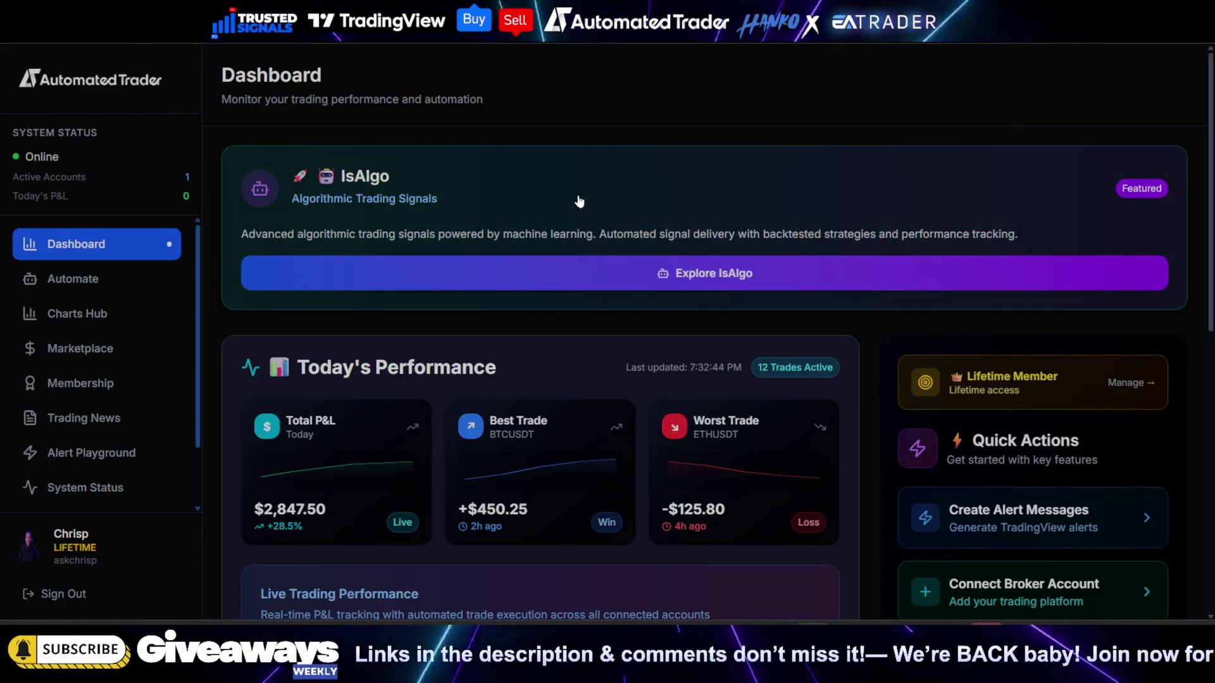
Look through the dashboard's featured banners, Today's Performance cards and Quick Actions, then return to the top.
scroll(545, 418, "down", 1)
scroll(545, 418, "down", 1)
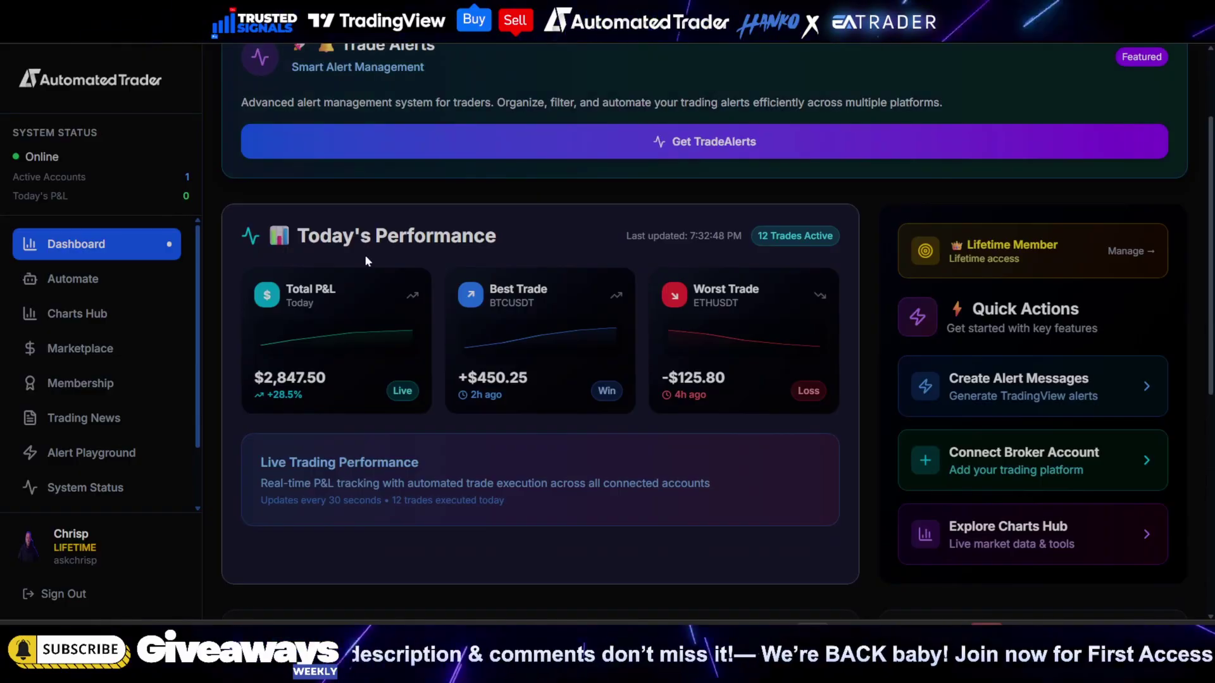
scroll(405, 346, "up", 1)
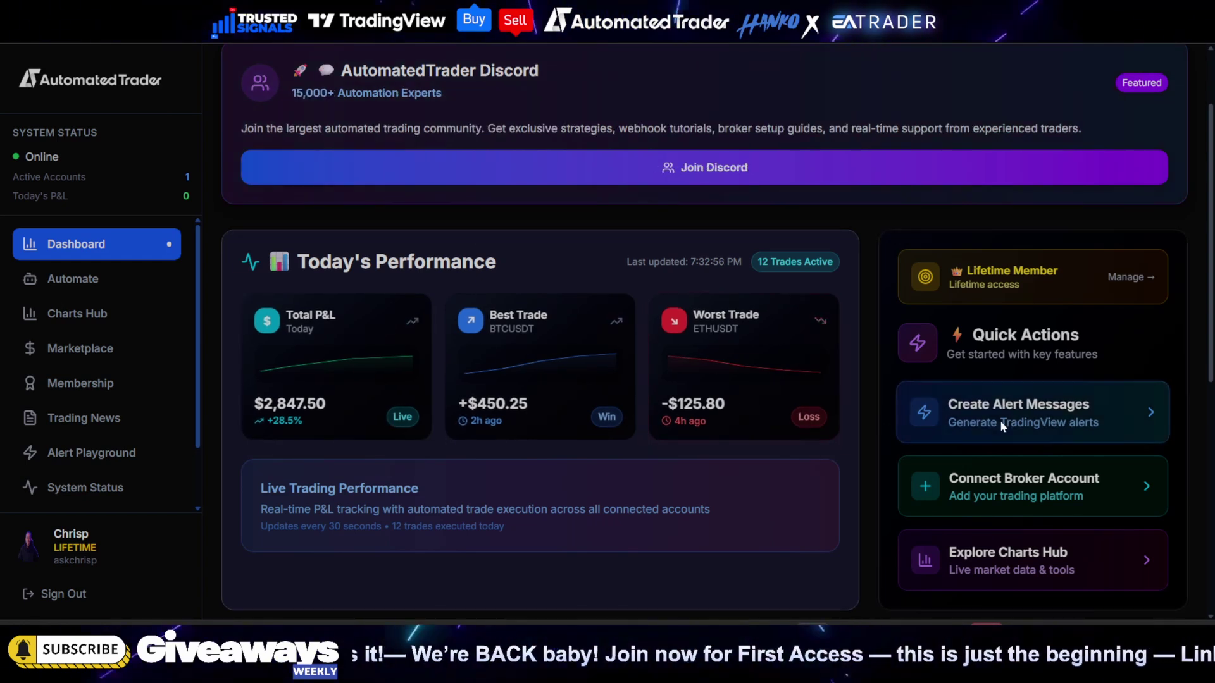
scroll(1000, 427, "down", 1)
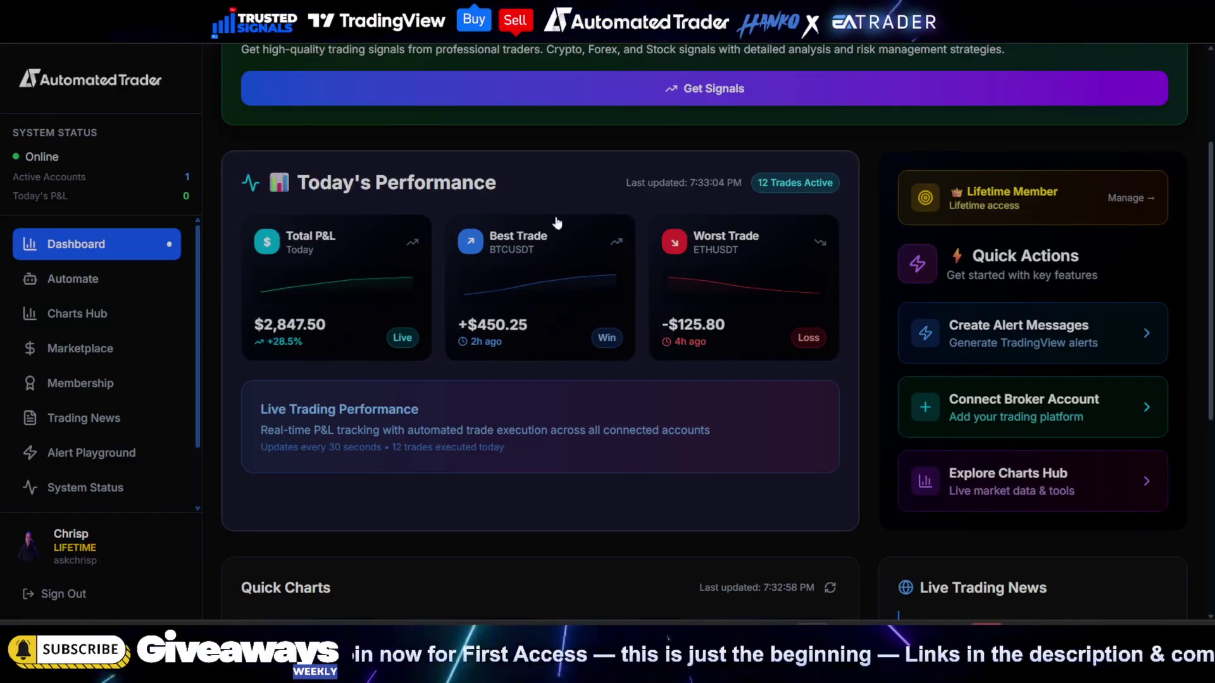
scroll(439, 299, "up", 3)
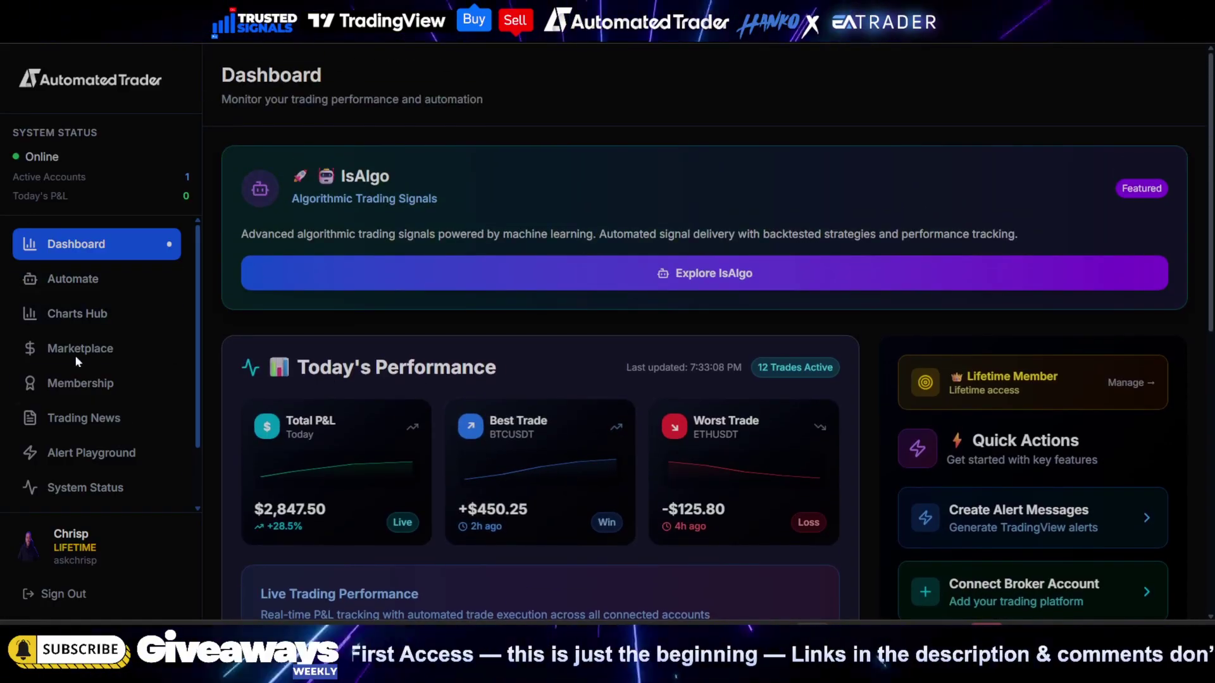
Open the Automate dashboard and start connecting a TradeLocker broker account.
left_click(79, 279)
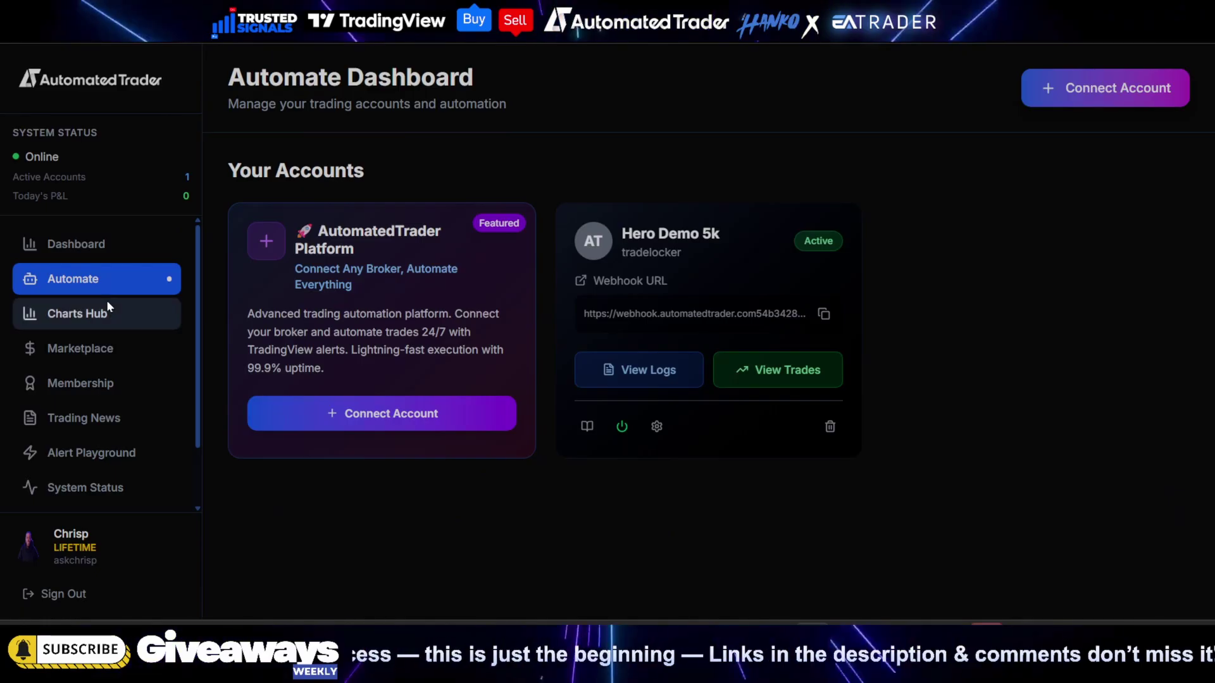
left_click(1085, 89)
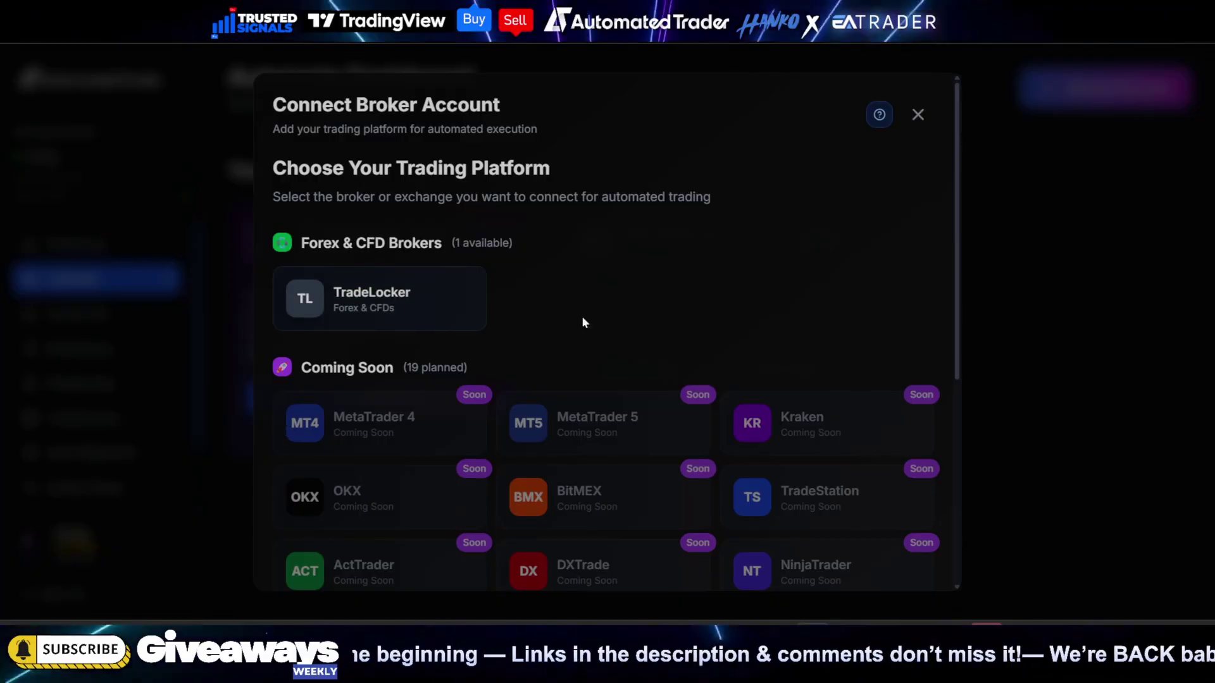
scroll(598, 448, "down", 1)
scroll(598, 448, "up", 1)
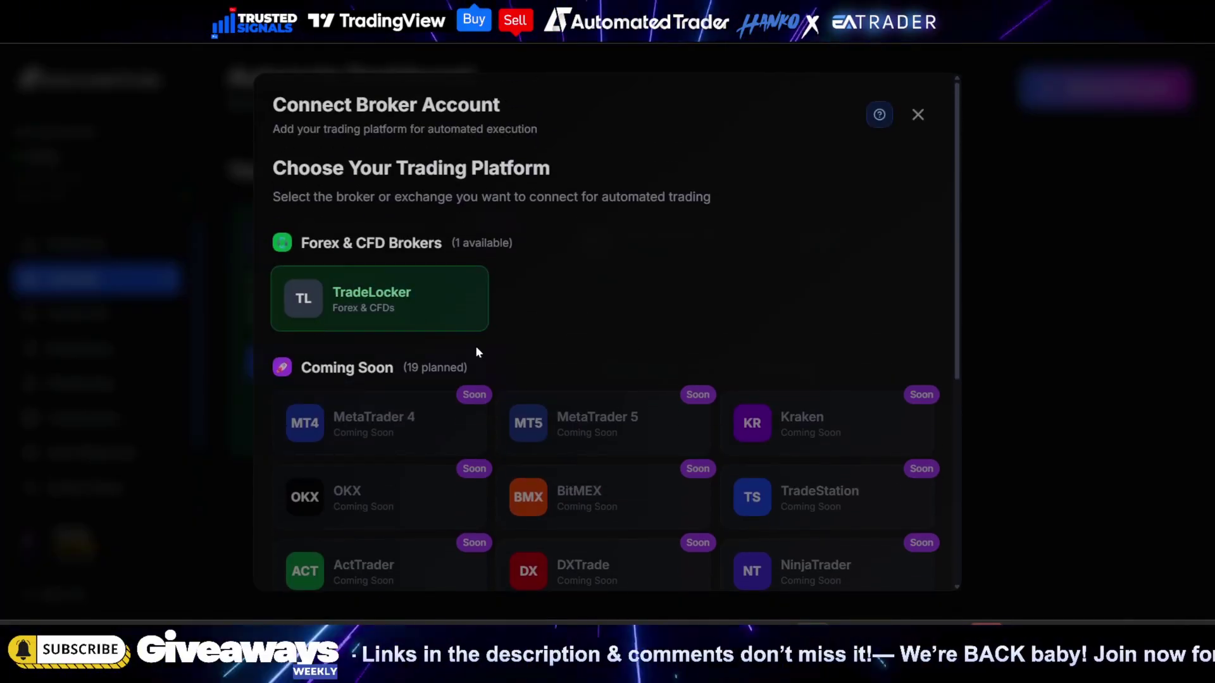
left_click(395, 315)
Try Live then switch back to Demo Account, and close the form without connecting.
scroll(661, 362, "down", 3)
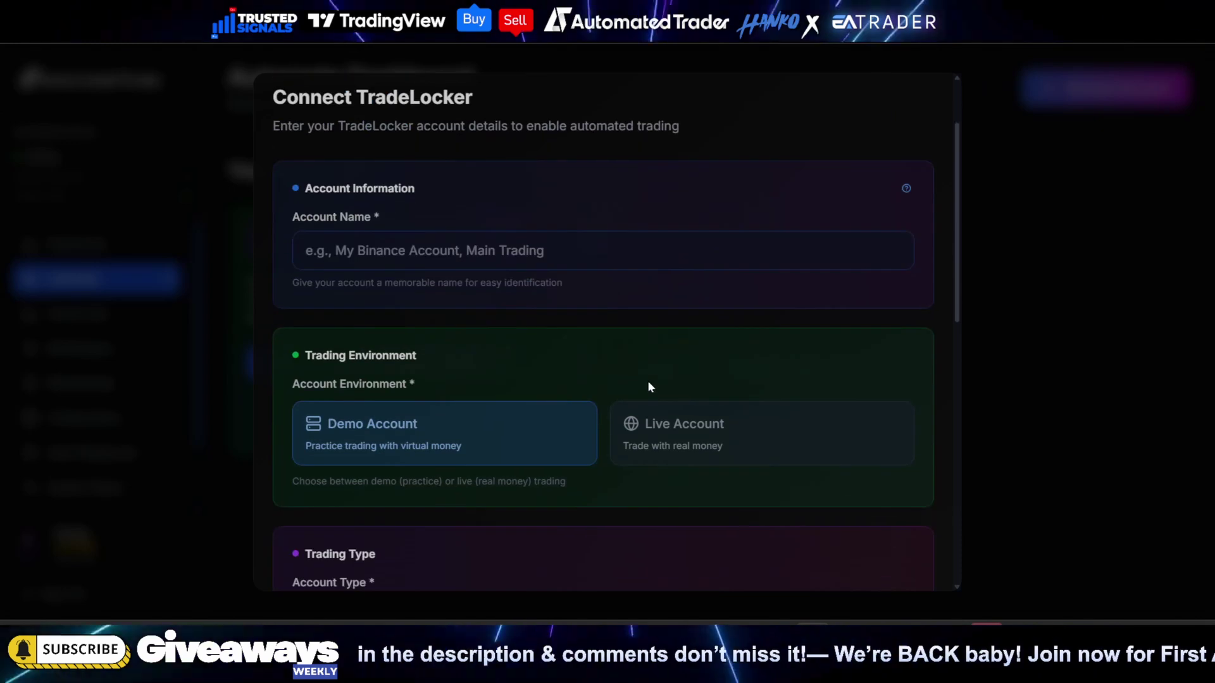
left_click(676, 406)
left_click(460, 418)
scroll(762, 443, "down", 9)
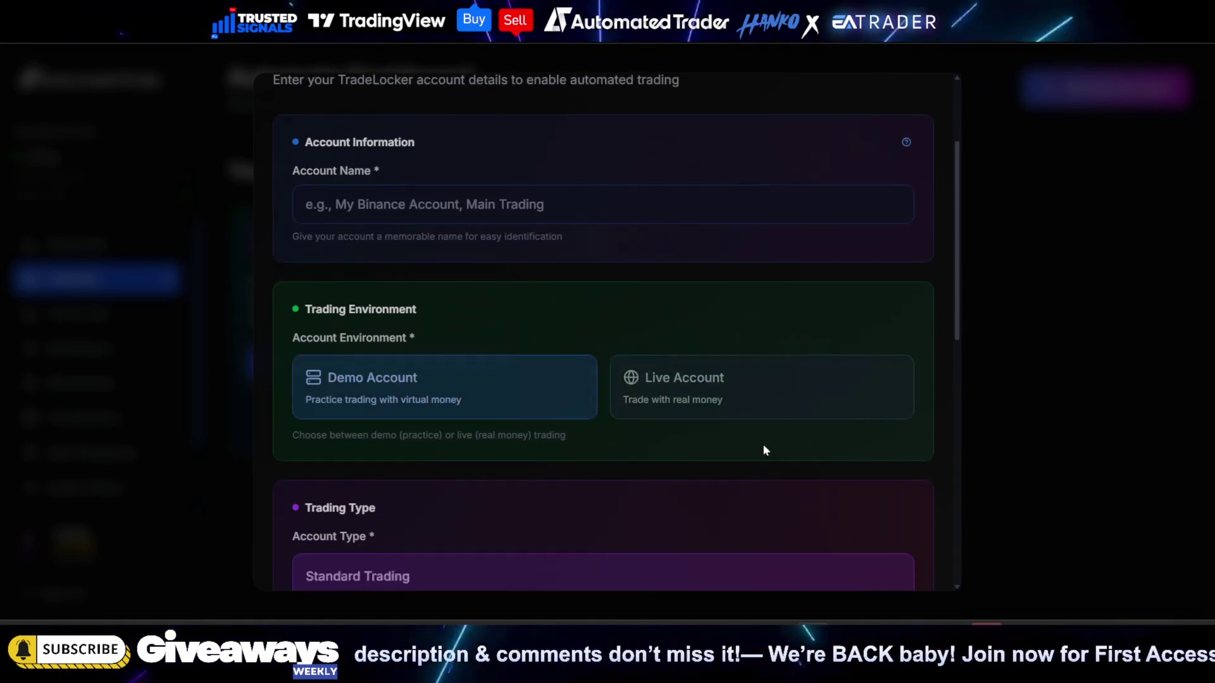
scroll(533, 437, "down", 6)
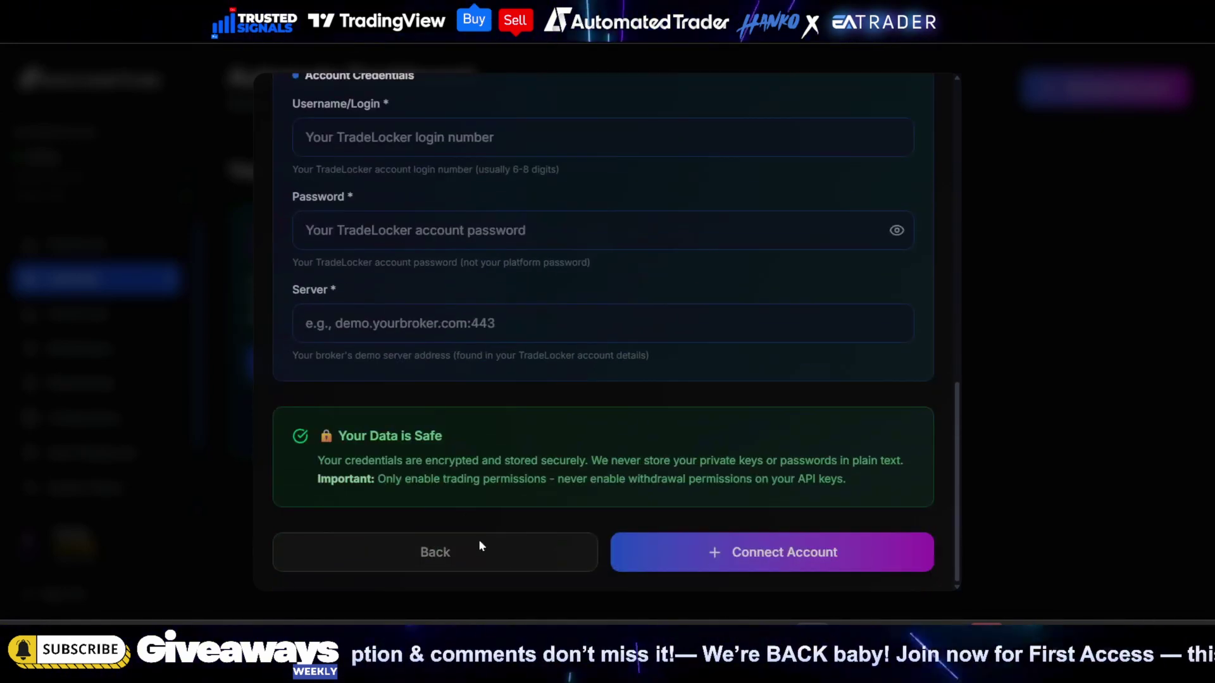
scroll(477, 544, "up", 6)
scroll(861, 305, "up", 10)
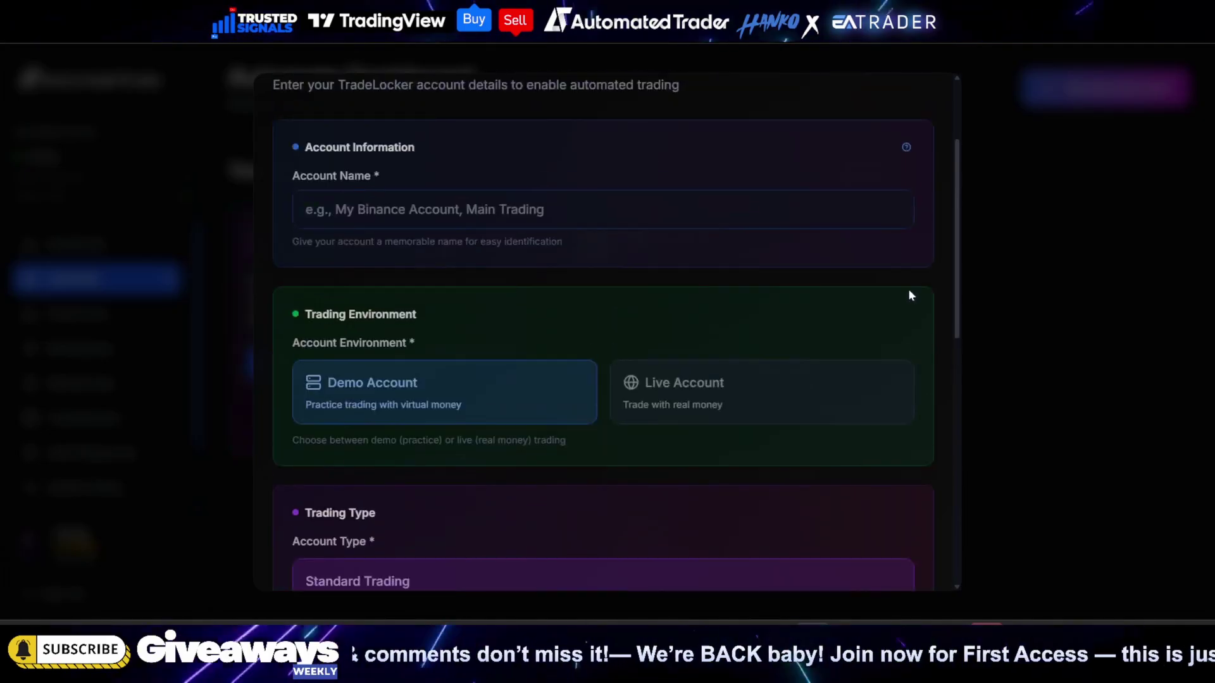
left_click(919, 114)
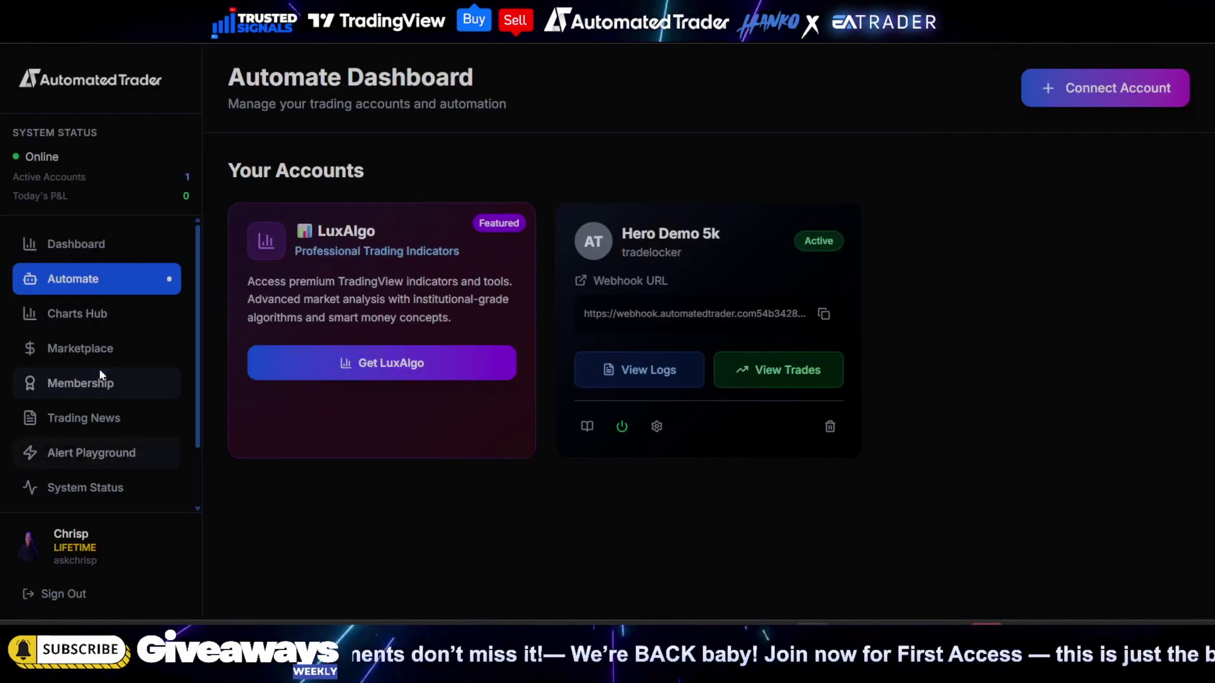
In Documentation's Website Guide, open Broker Setup and expand the Binance instructions.
scroll(106, 443, "down", 2)
left_click(101, 447)
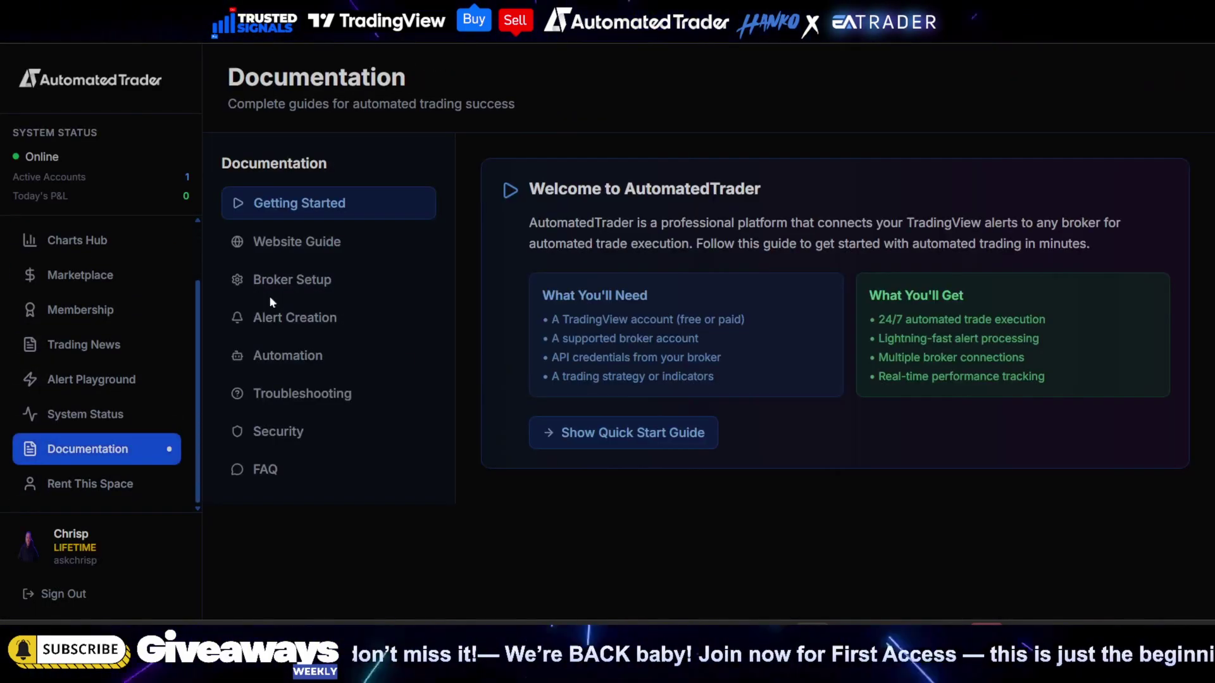
left_click(296, 244)
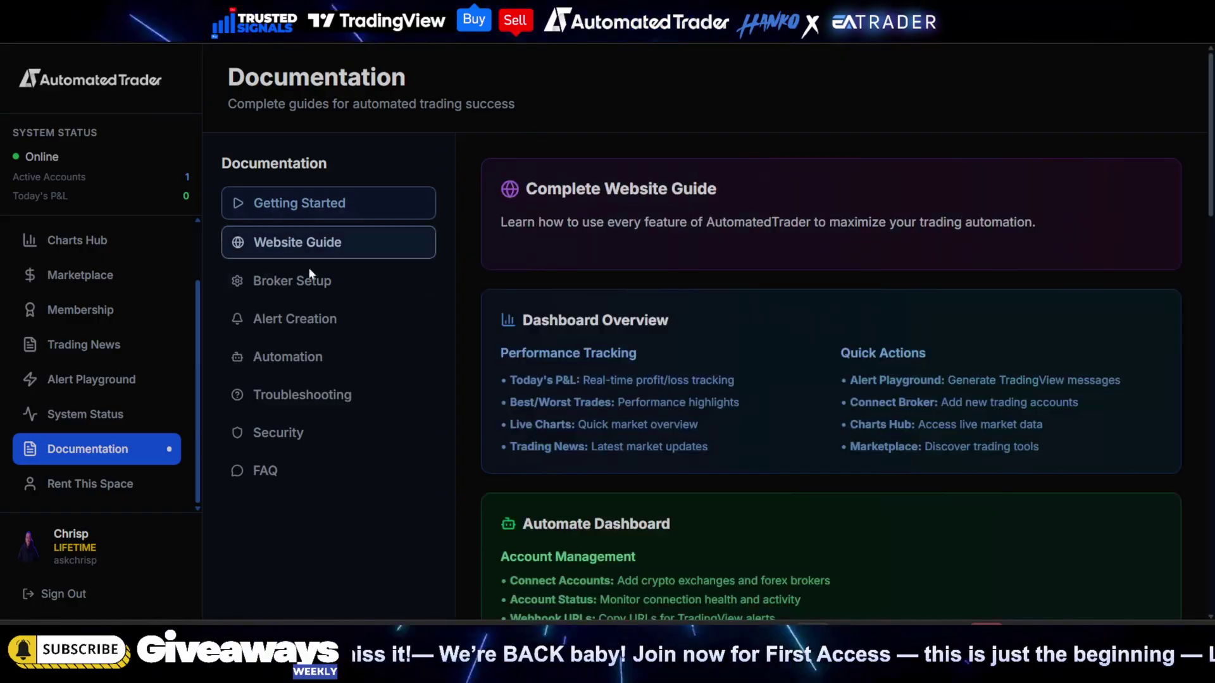
scroll(380, 266, "down", 1)
left_click(320, 201)
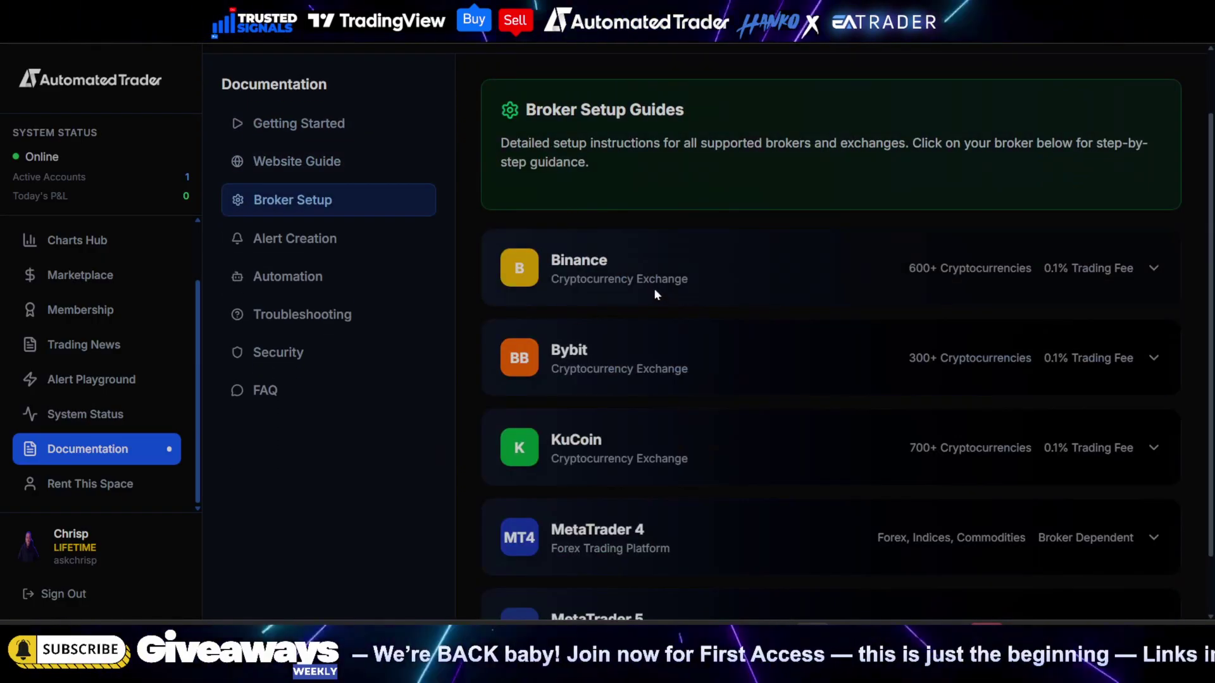
left_click(1138, 262)
scroll(848, 393, "down", 2)
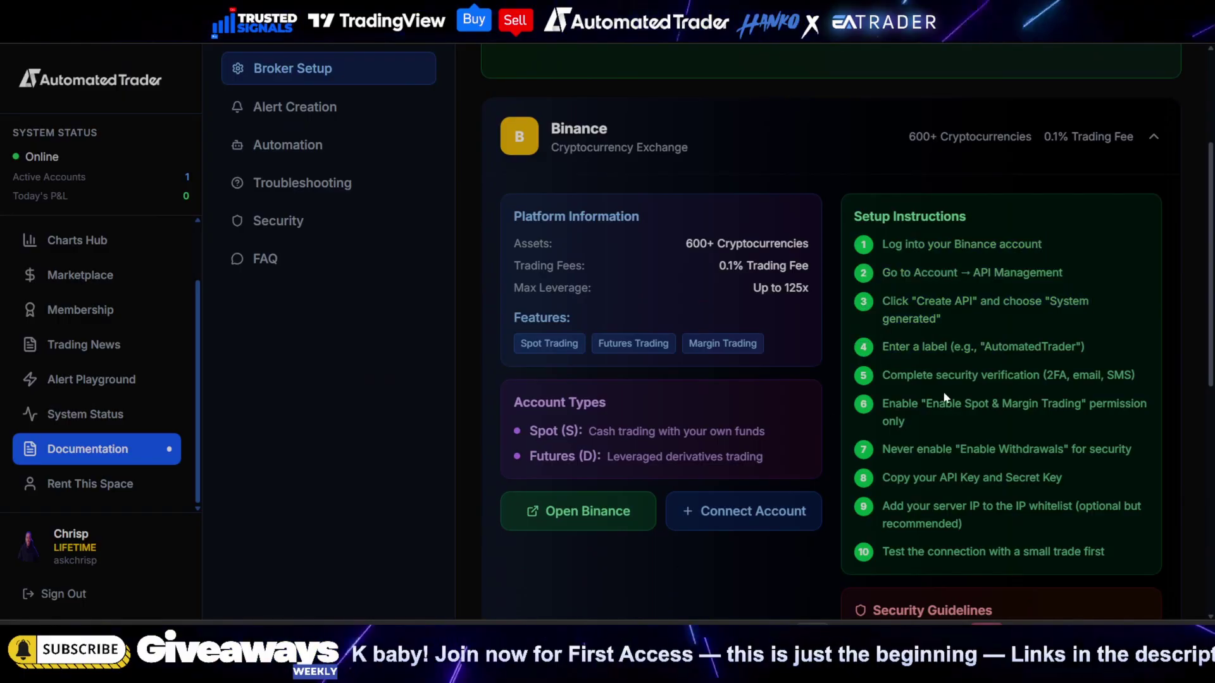
scroll(744, 397, "up", 2)
scroll(744, 397, "up", 2)
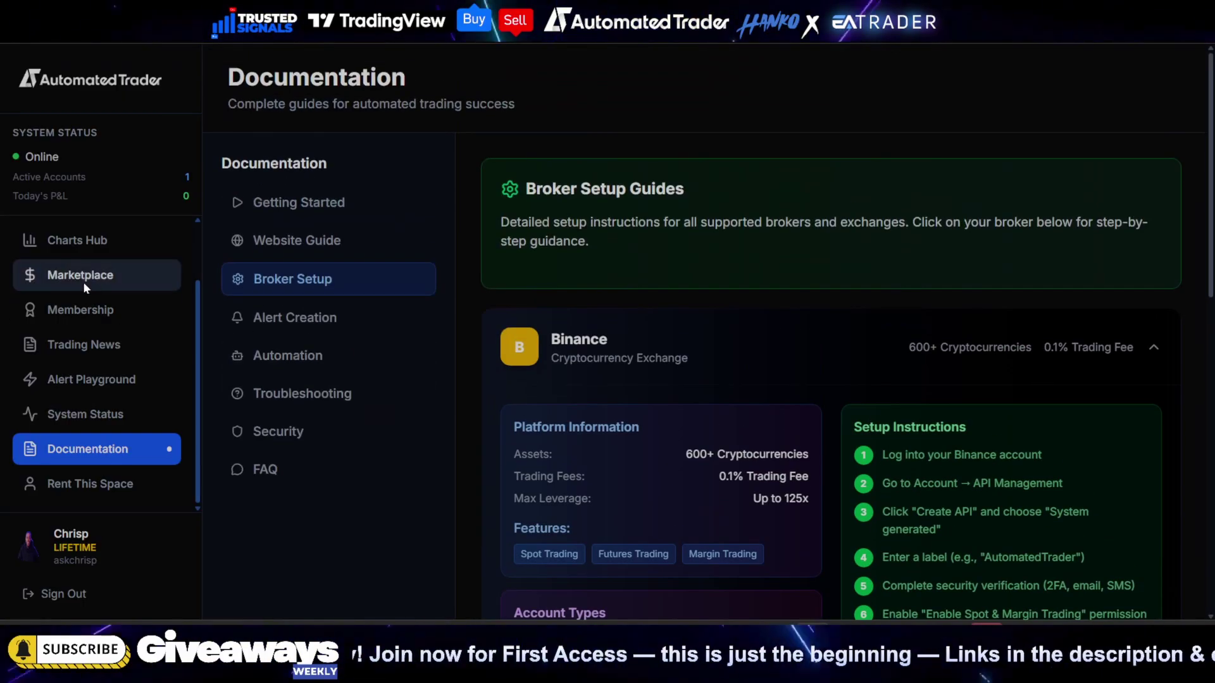
scroll(95, 265, "up", 2)
Return to the Automate Dashboard and view the activity logs for Hero Demo 5k.
left_click(104, 281)
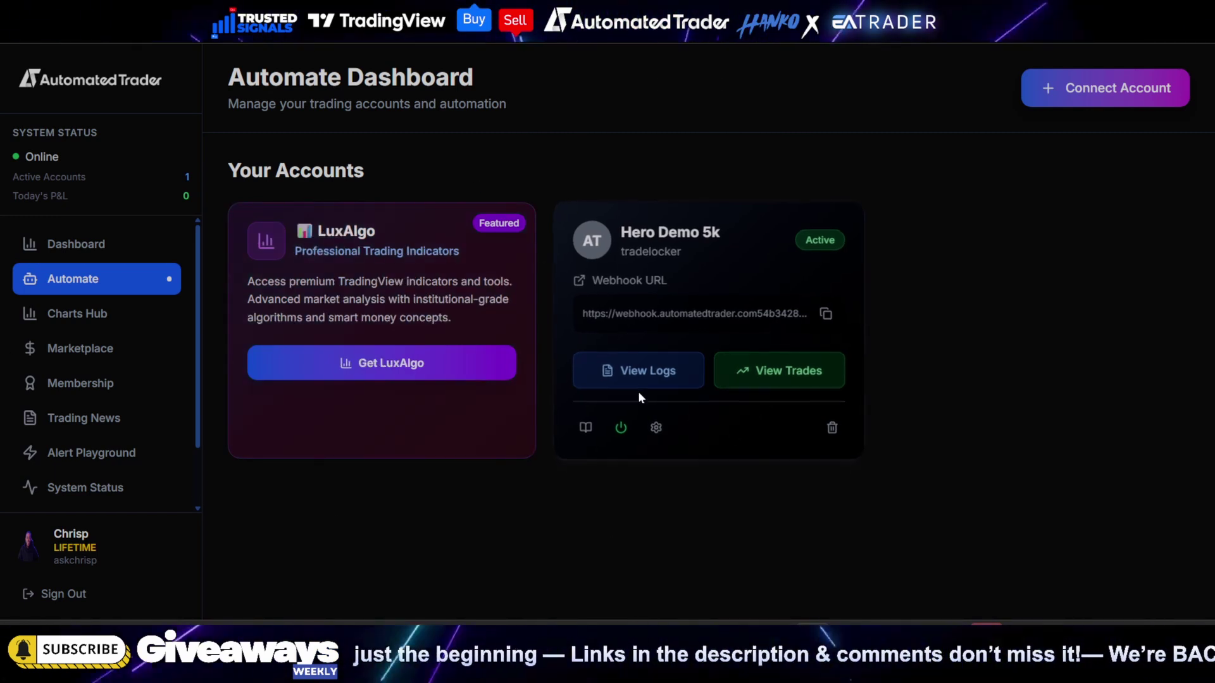
left_click(626, 379)
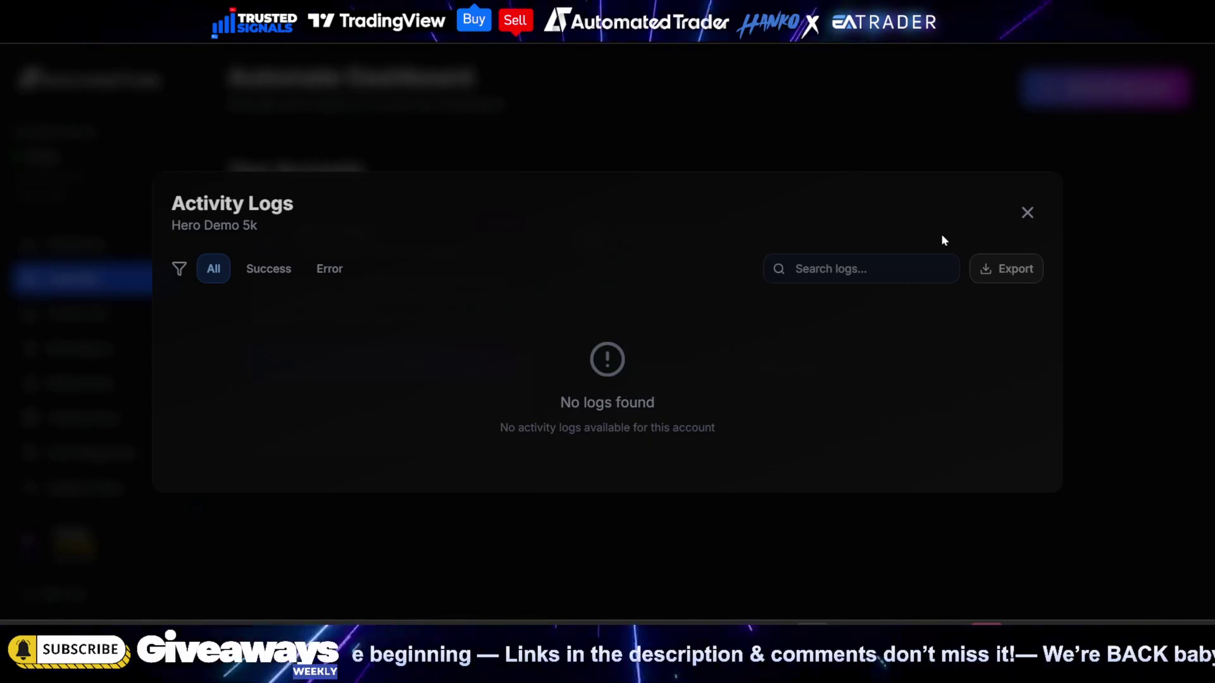
left_click(1029, 211)
left_click(803, 369)
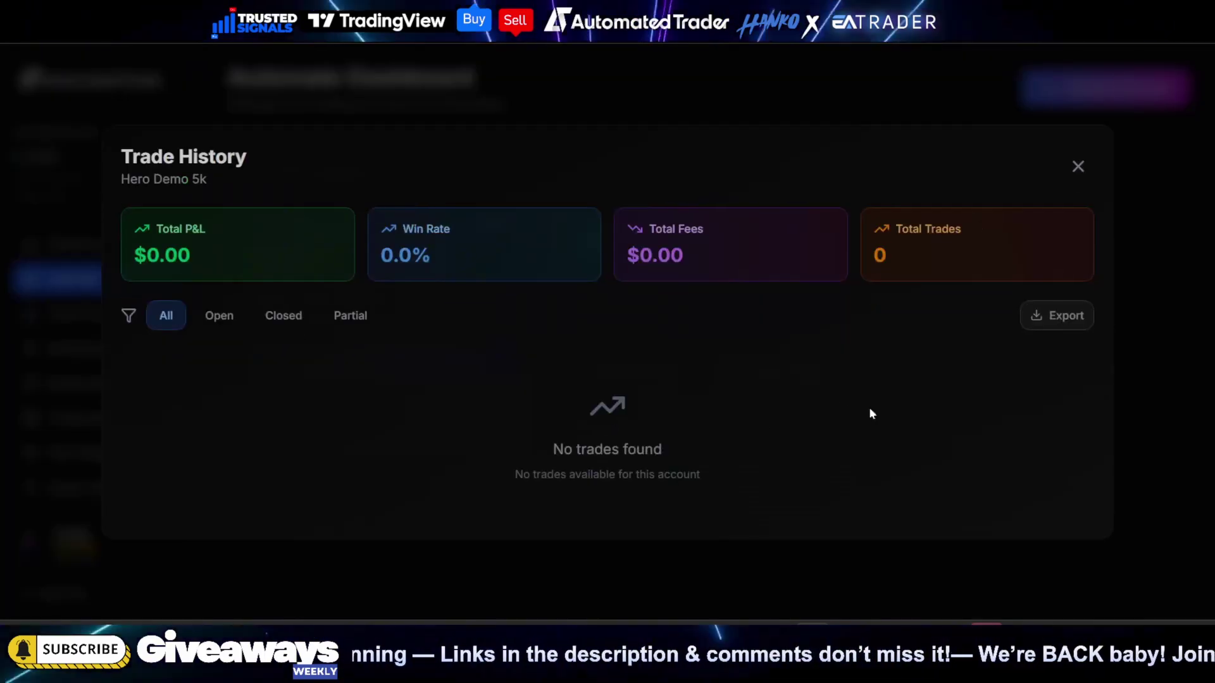
left_click(1076, 166)
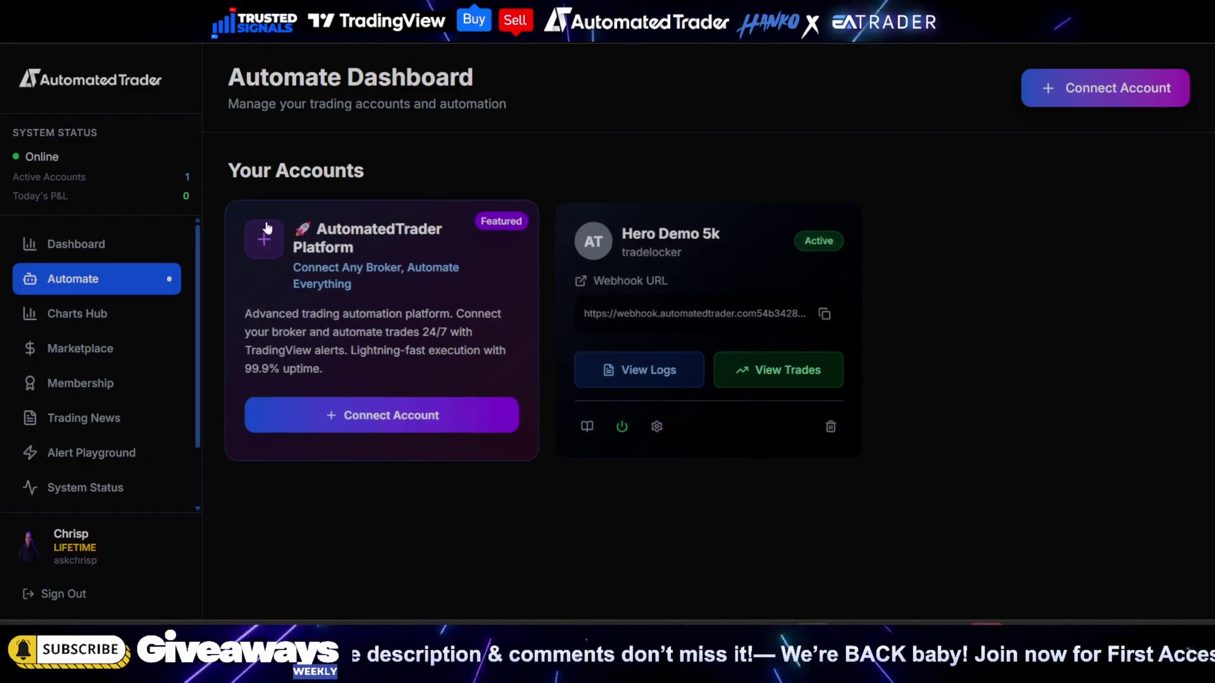
scroll(83, 292, "down", 1)
scroll(87, 279, "up", 1)
left_click(91, 315)
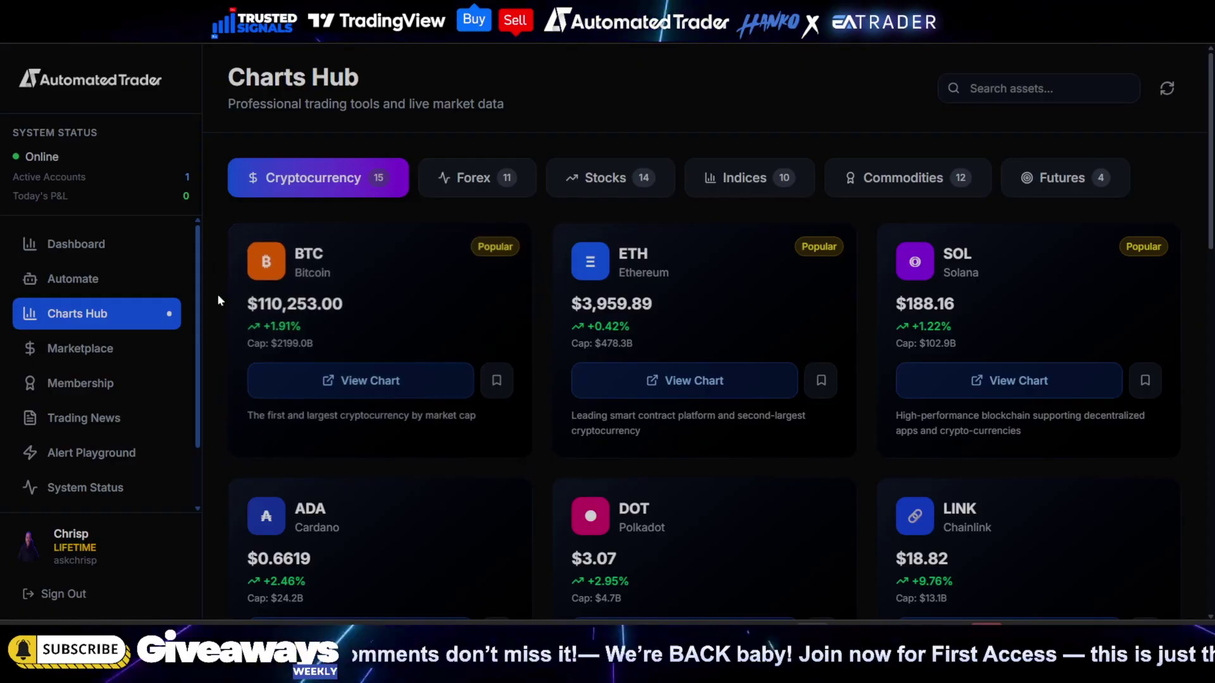
Open the live SOL chart from the Charts Hub, then close it.
scroll(605, 324, "down", 1)
scroll(532, 364, "down", 2)
scroll(554, 405, "up", 2)
scroll(696, 398, "down", 2)
scroll(917, 285, "up", 2)
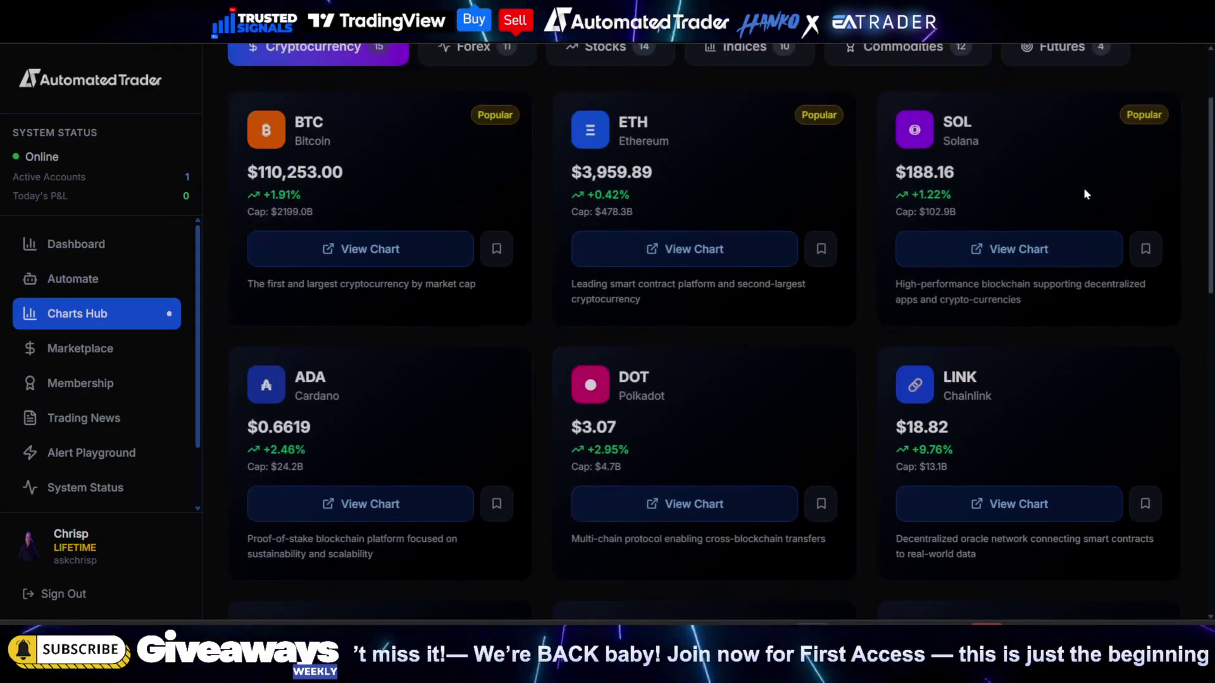
scroll(1075, 291, "up", 1)
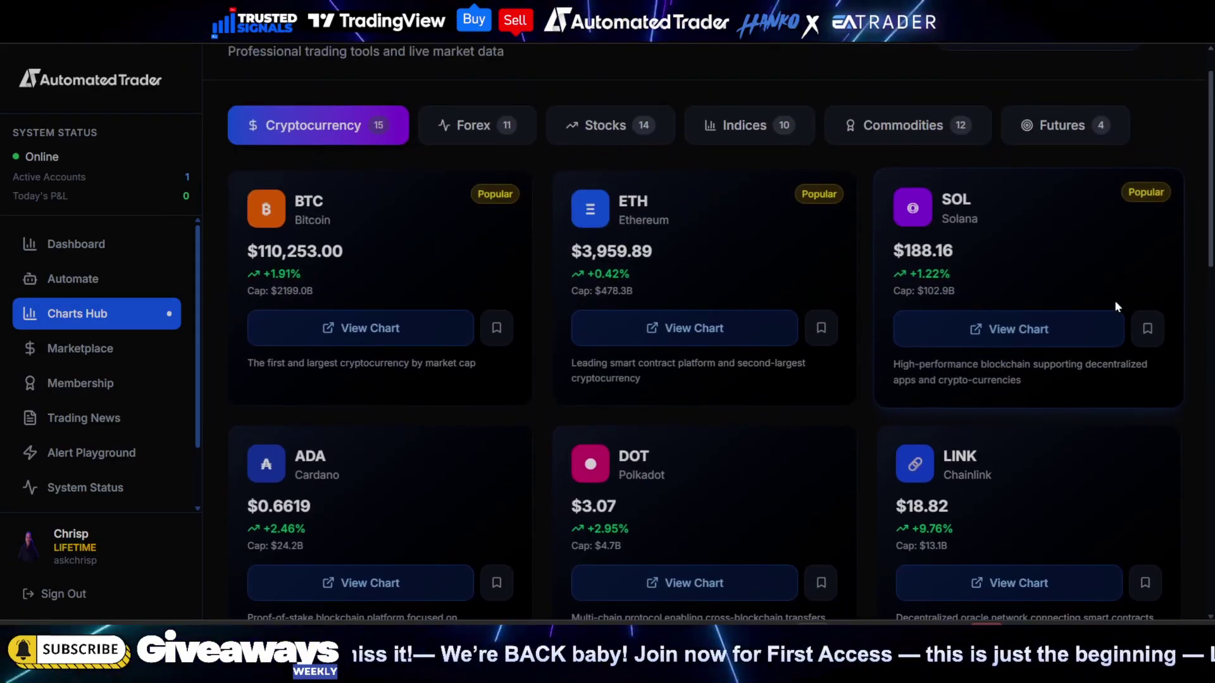
left_click(997, 332)
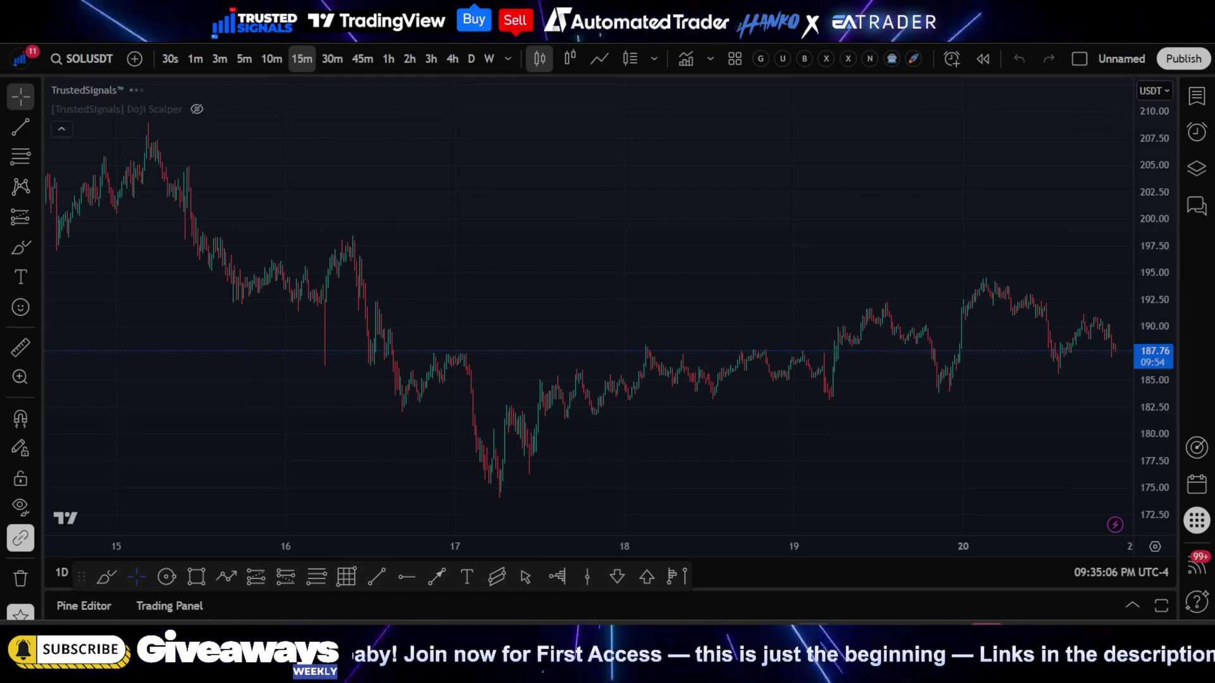
key("ctrl+w")
View the Forex, Stocks, Indices, Commodities and Futures tabs, then go to the Marketplace.
scroll(541, 338, "up", 1)
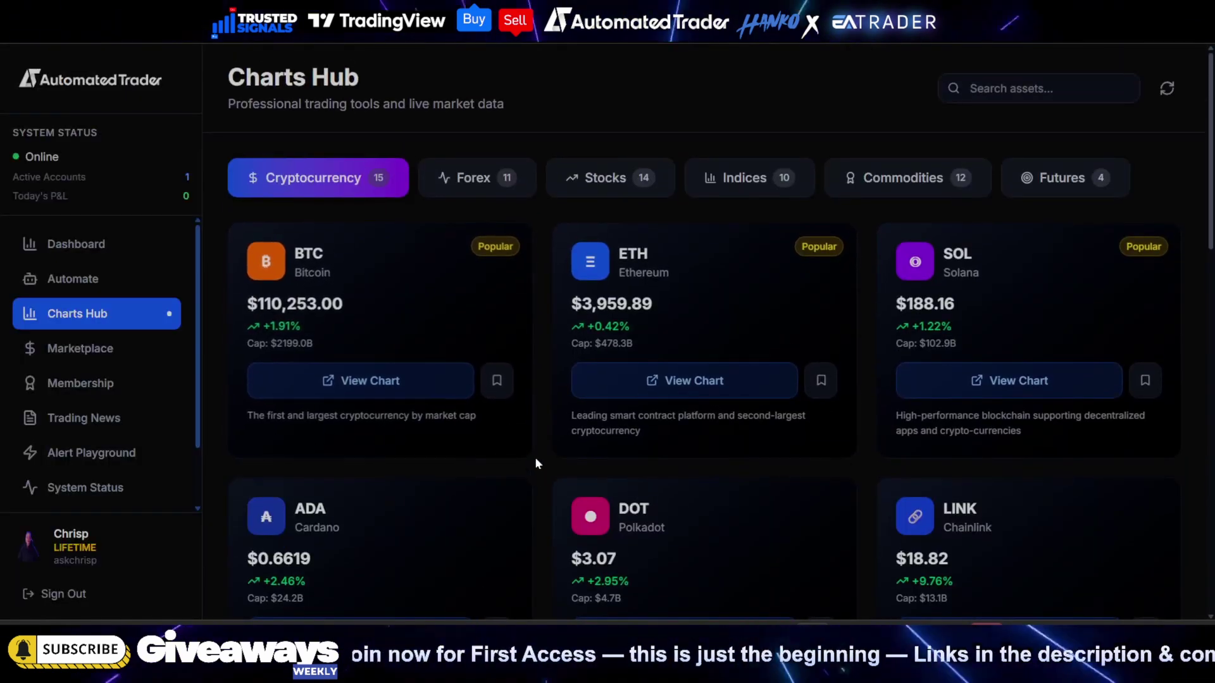
scroll(215, 371, "down", 1)
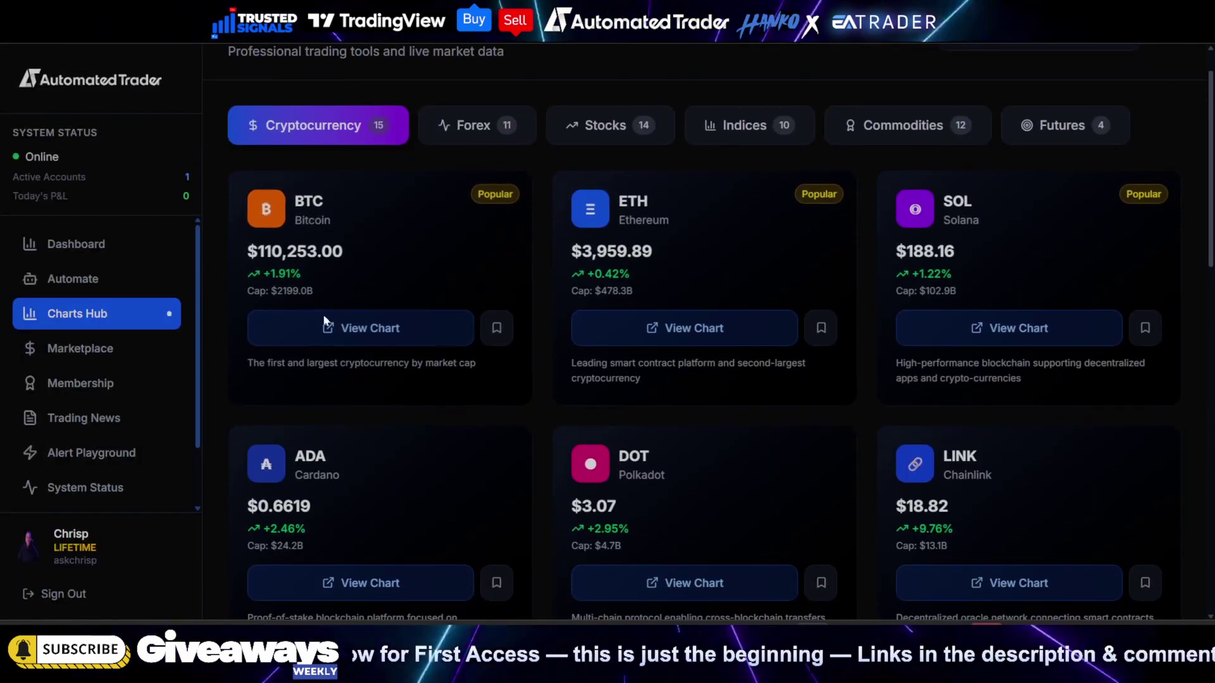
left_click(497, 126)
left_click(602, 129)
left_click(785, 131)
left_click(947, 120)
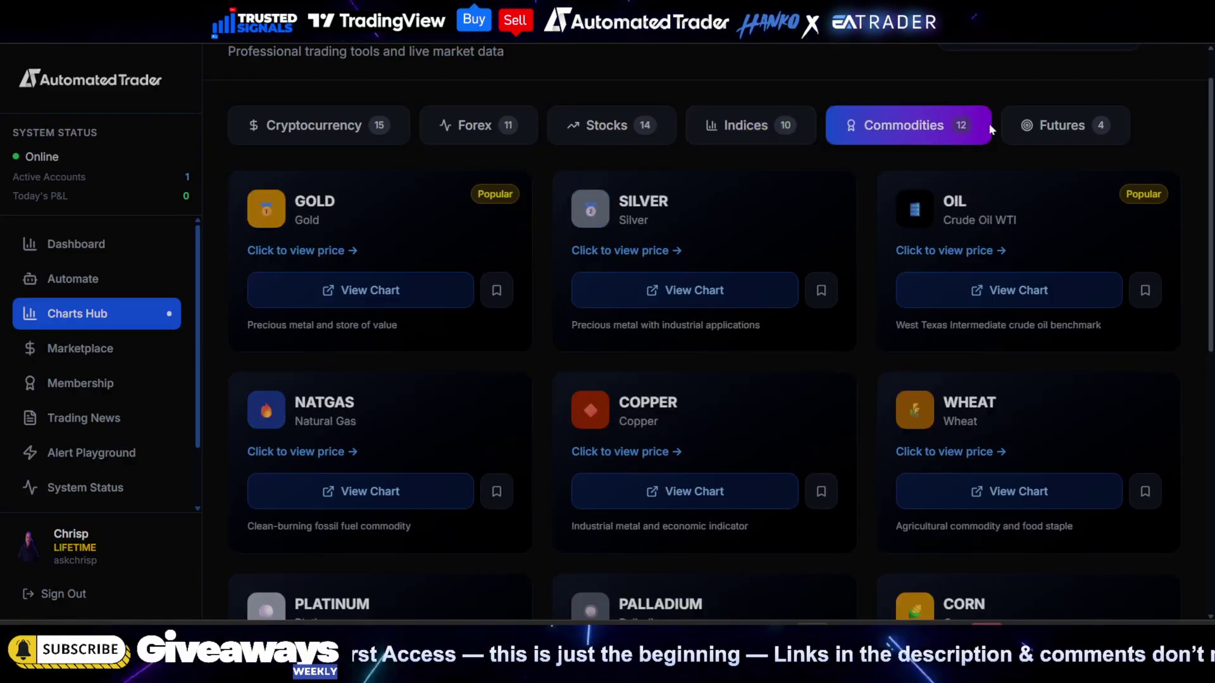
left_click(1054, 126)
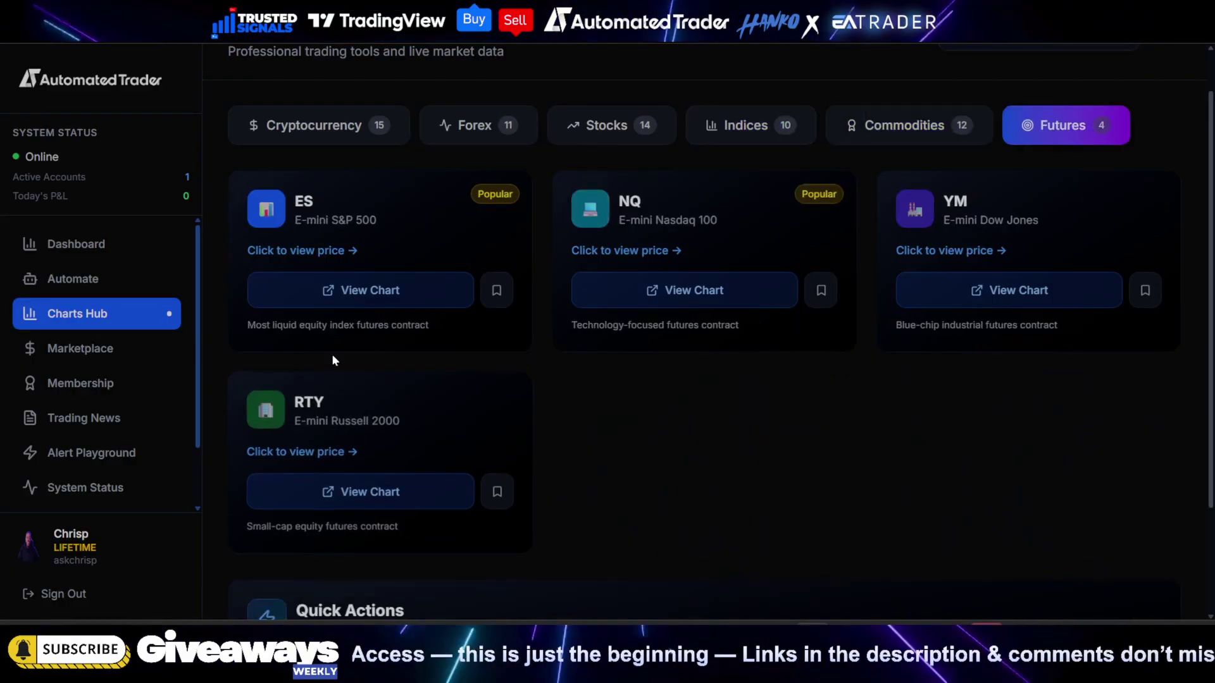
left_click(156, 348)
Browse the Professional Trading Tools cards and visit the Trade Alerts Social partner site.
scroll(518, 350, "down", 4)
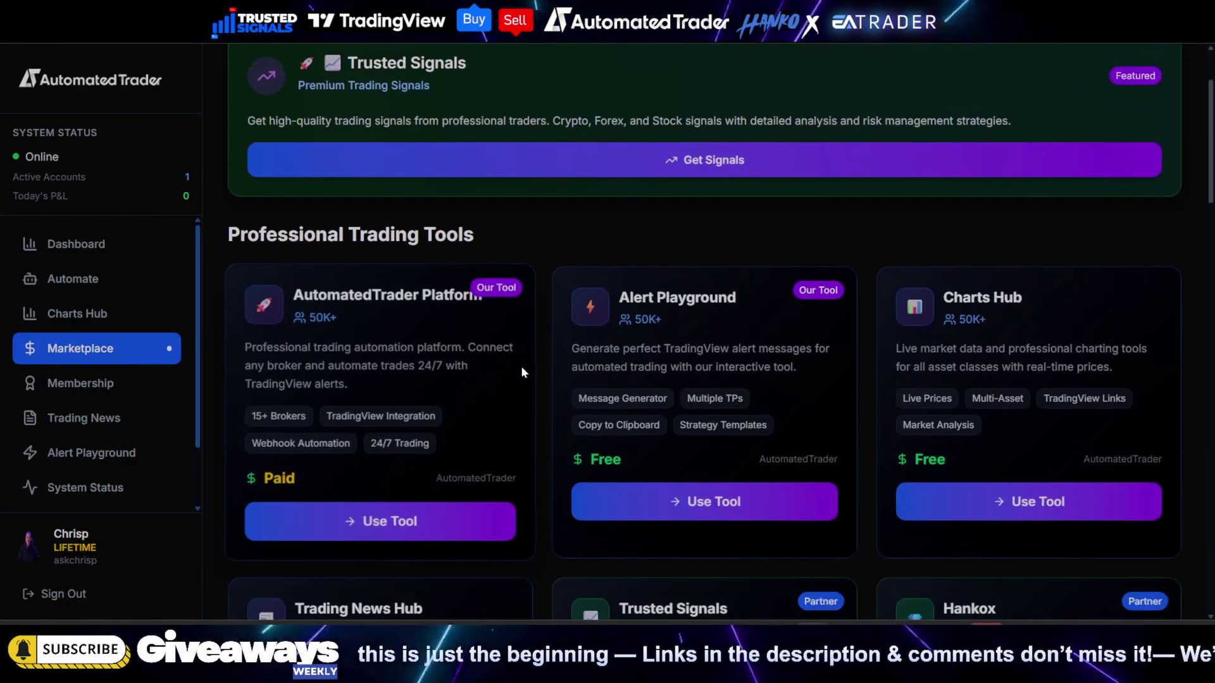
scroll(541, 328, "down", 5)
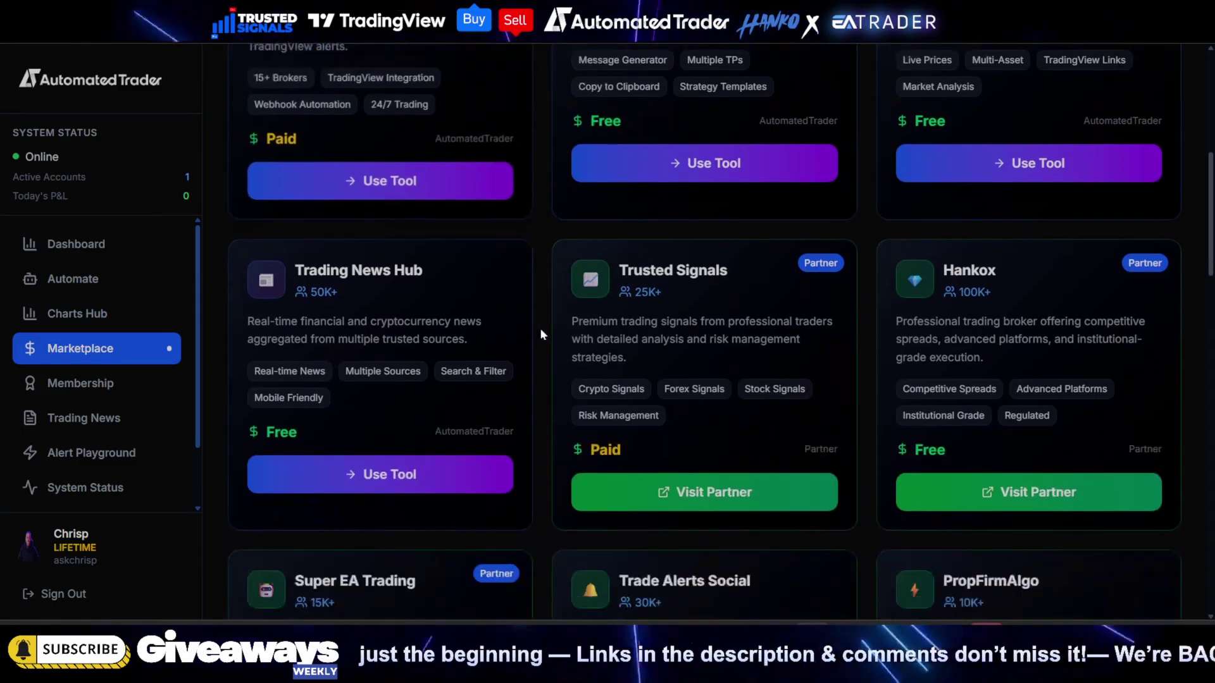
scroll(541, 373, "up", 2)
scroll(540, 377, "up", 2)
scroll(548, 374, "down", 1)
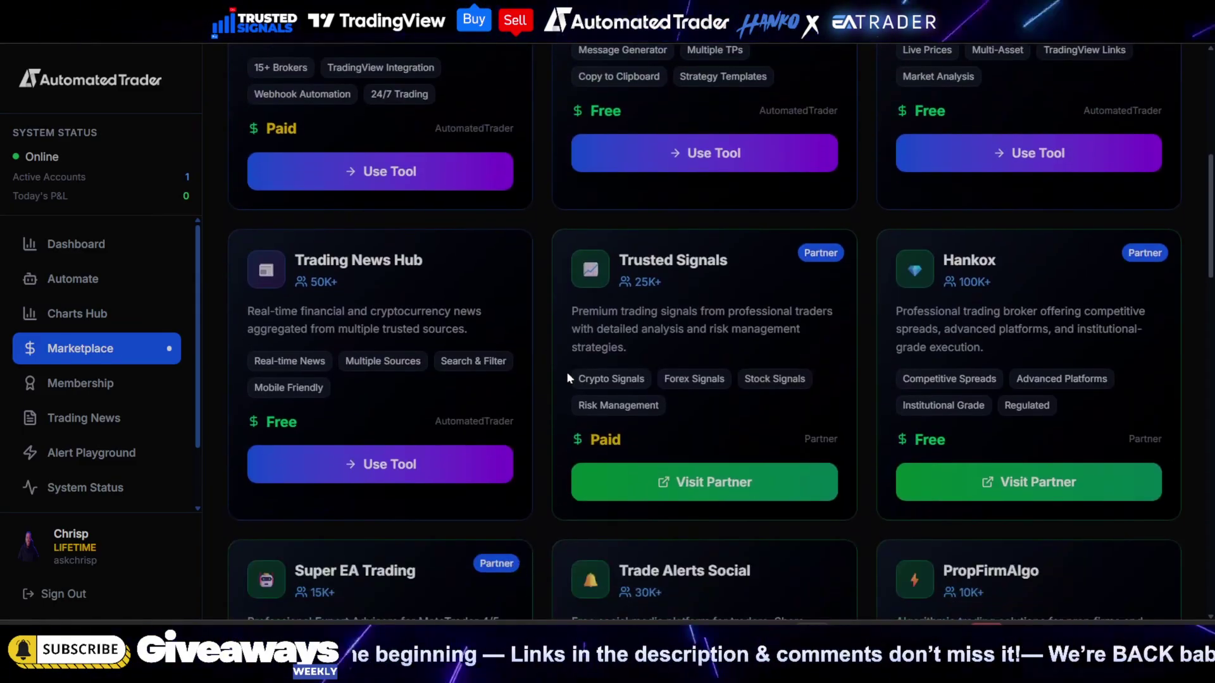
scroll(743, 250, "down", 3)
scroll(511, 487, "up", 1)
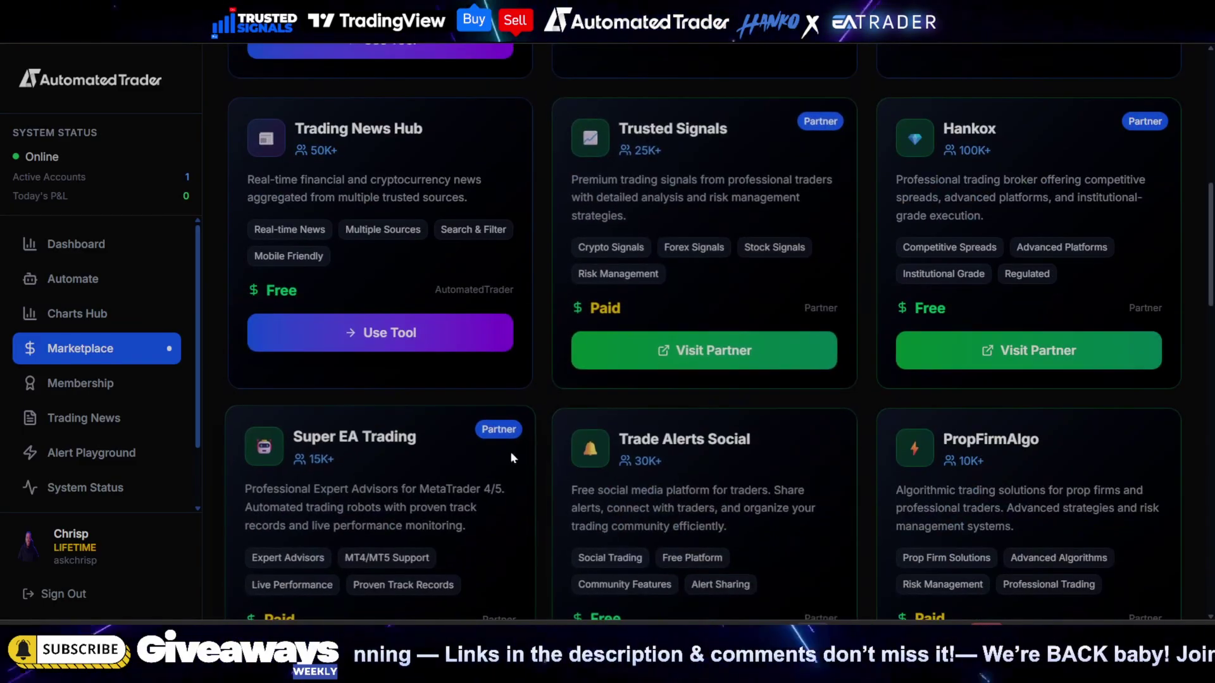
scroll(380, 466, "down", 1)
scroll(668, 411, "down", 1)
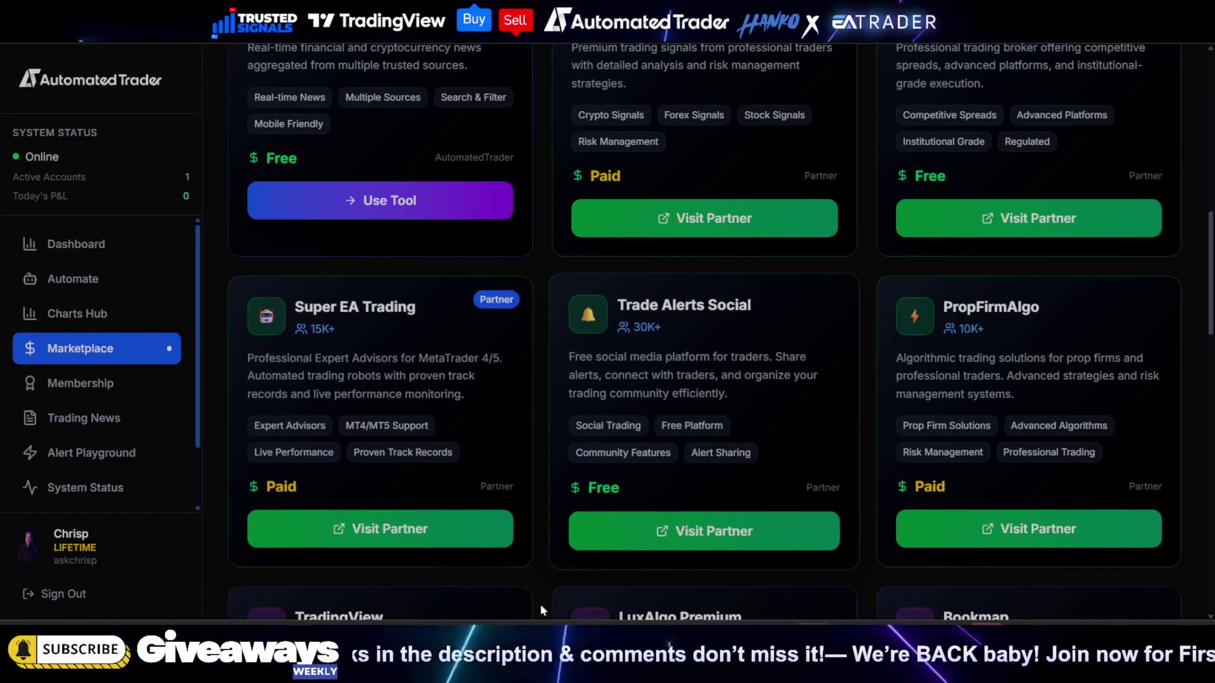
left_click(713, 538)
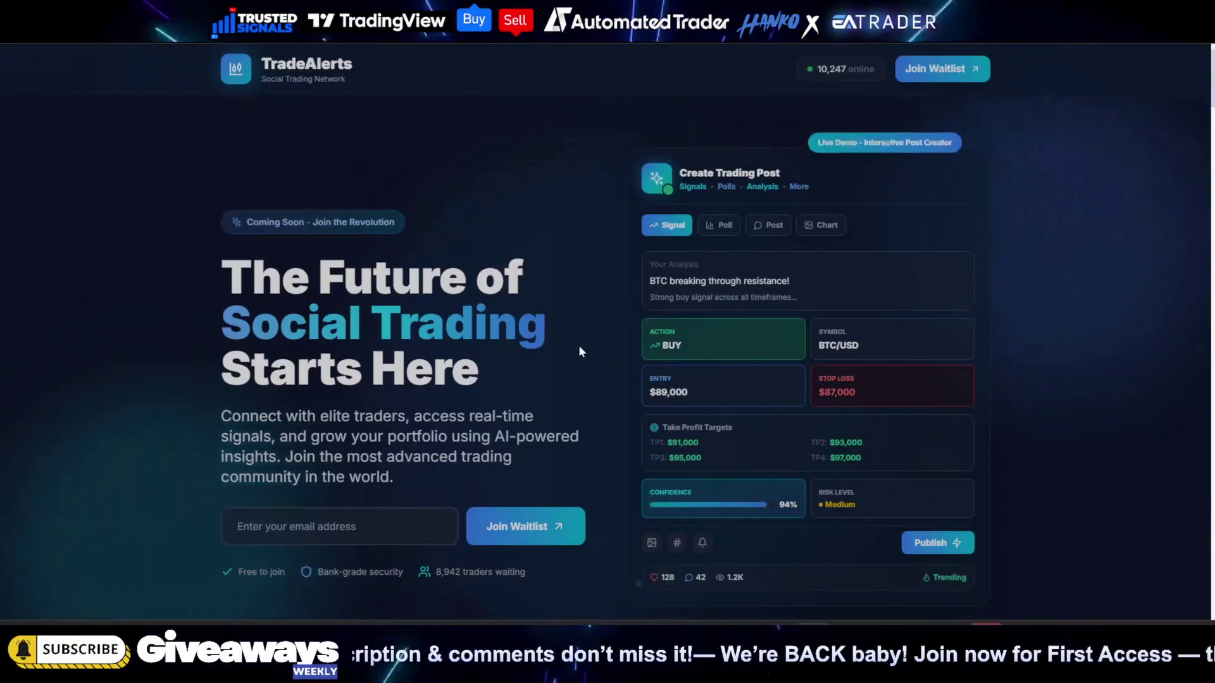
Preview the Poll, Post and Chart post types in the demo, then switch back to Signal.
scroll(663, 399, "down", 2)
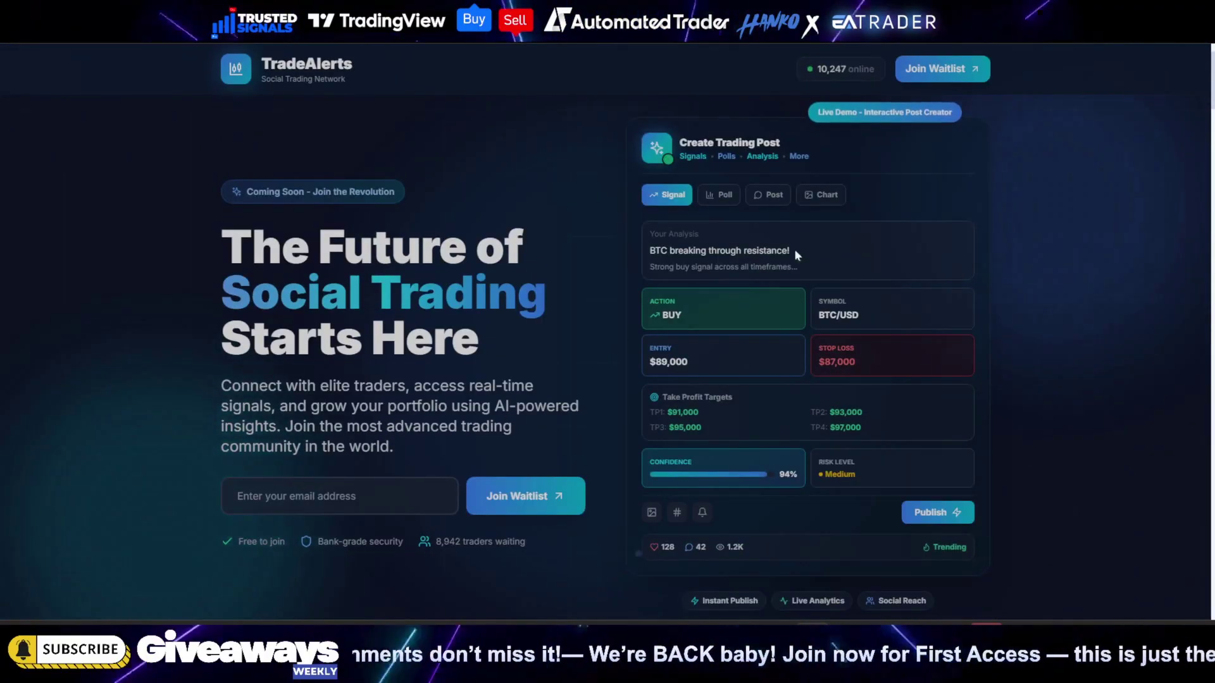
scroll(785, 382, "up", 2)
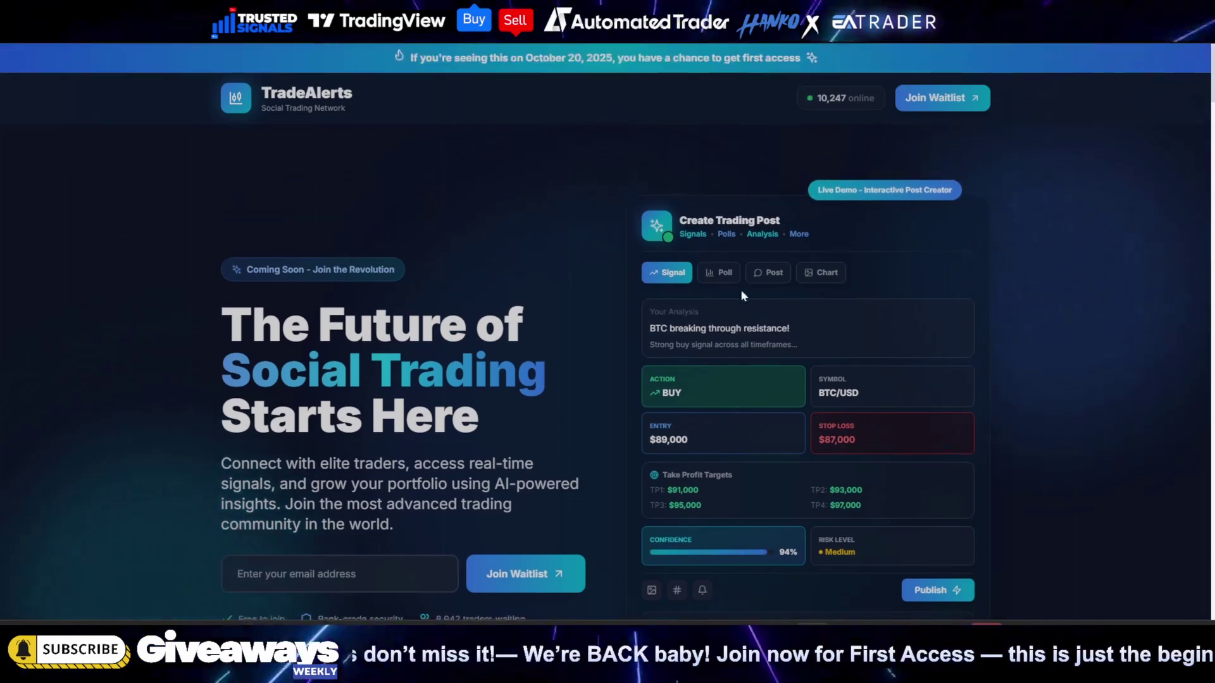
left_click(722, 274)
left_click(769, 274)
left_click(826, 279)
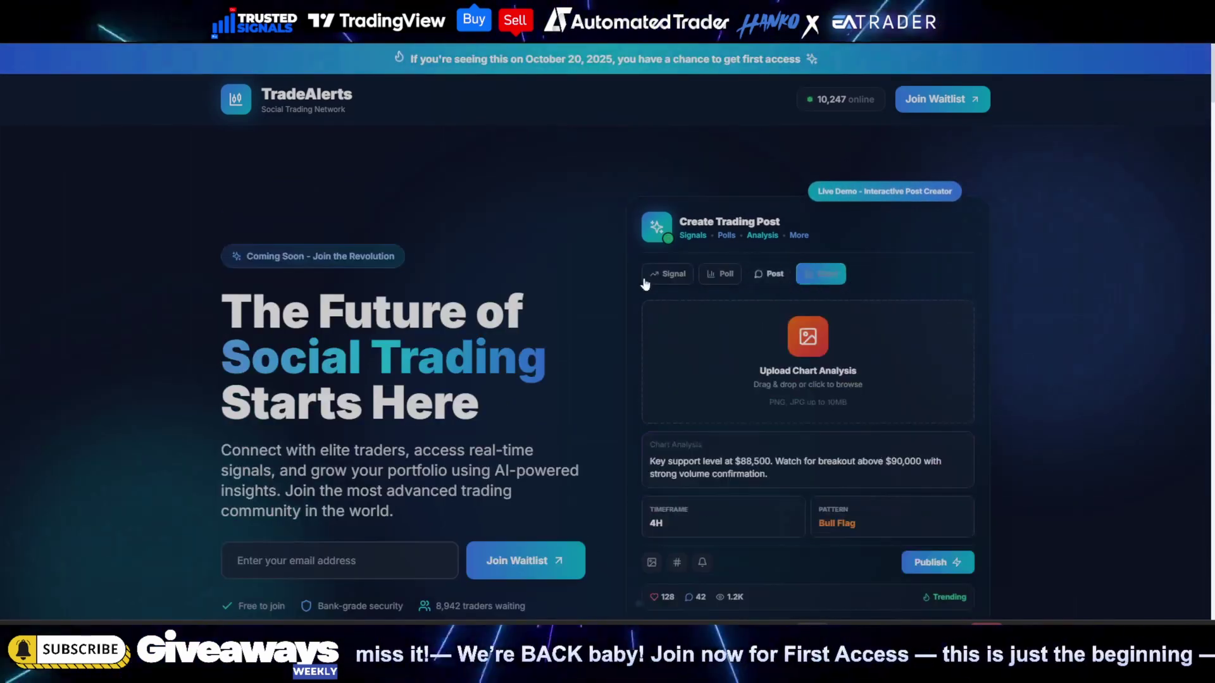
left_click(664, 272)
Open the sharing options on the BTC signal post.
scroll(623, 303, "down", 10)
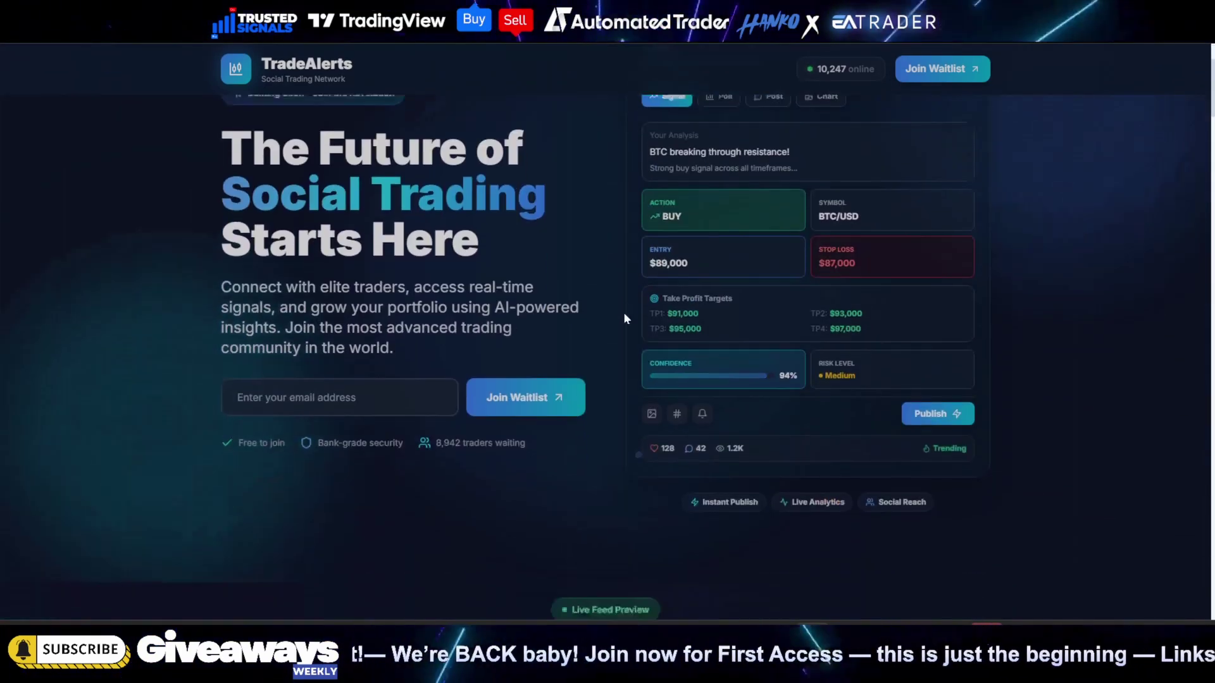
scroll(616, 473, "down", 1)
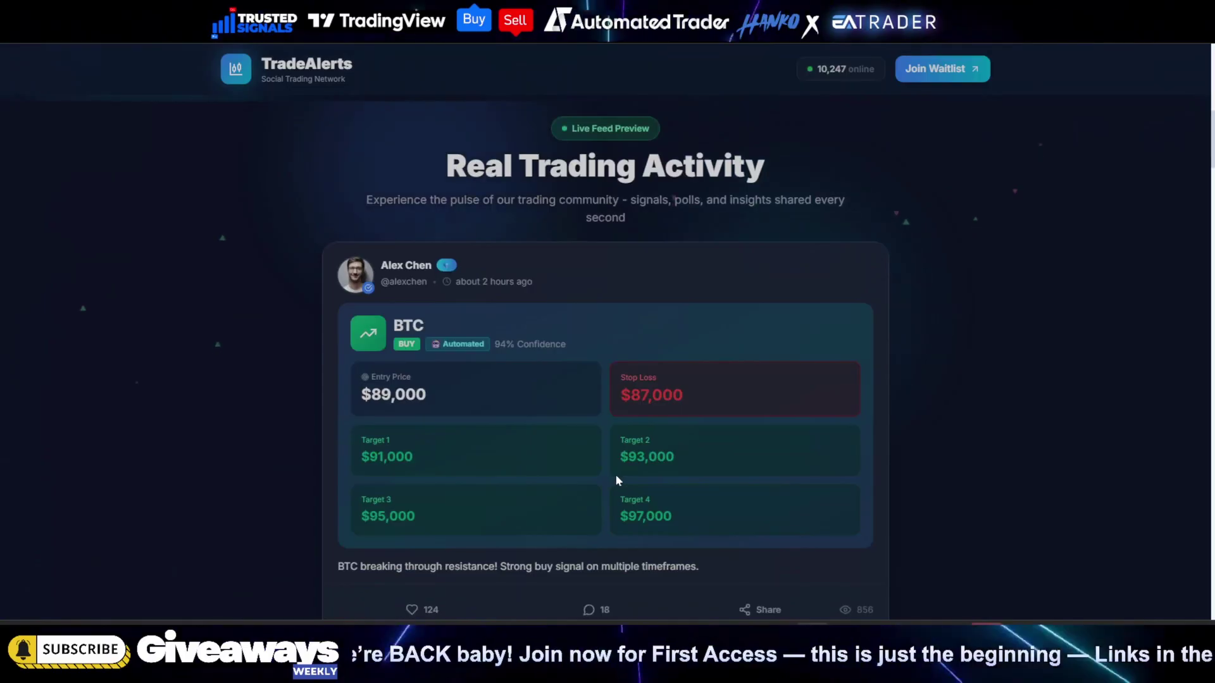
scroll(613, 469, "down", 1)
scroll(613, 469, "up", 2)
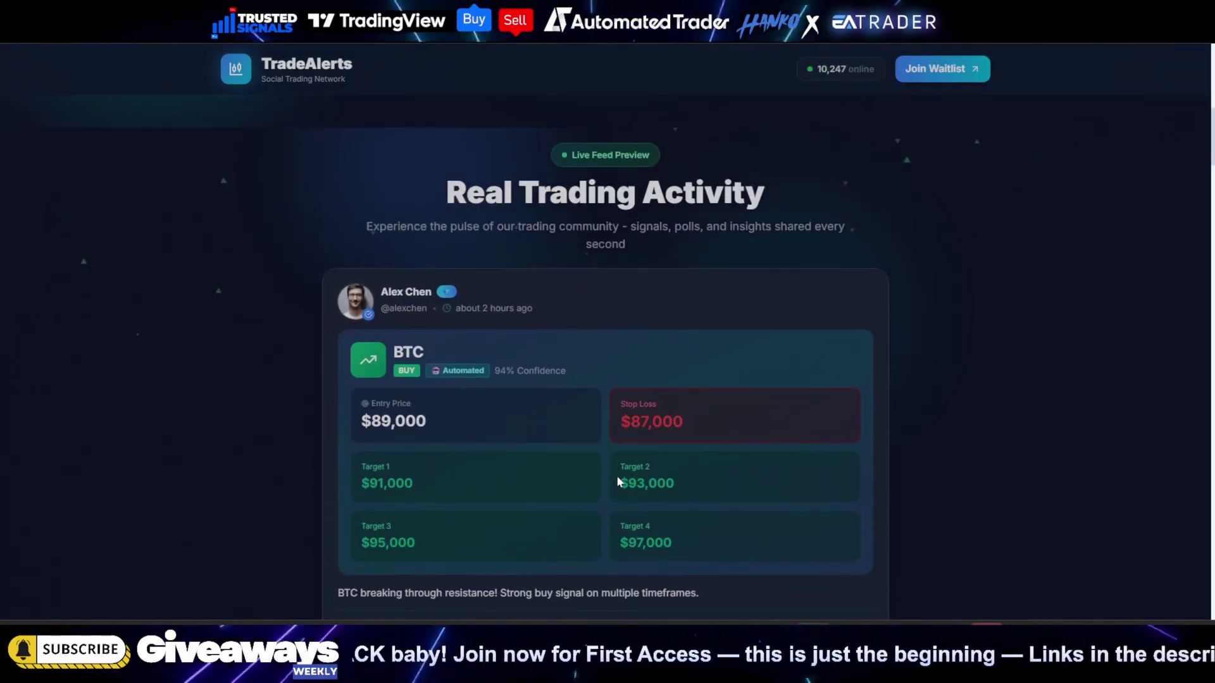
scroll(616, 476, "down", 2)
left_click(767, 558)
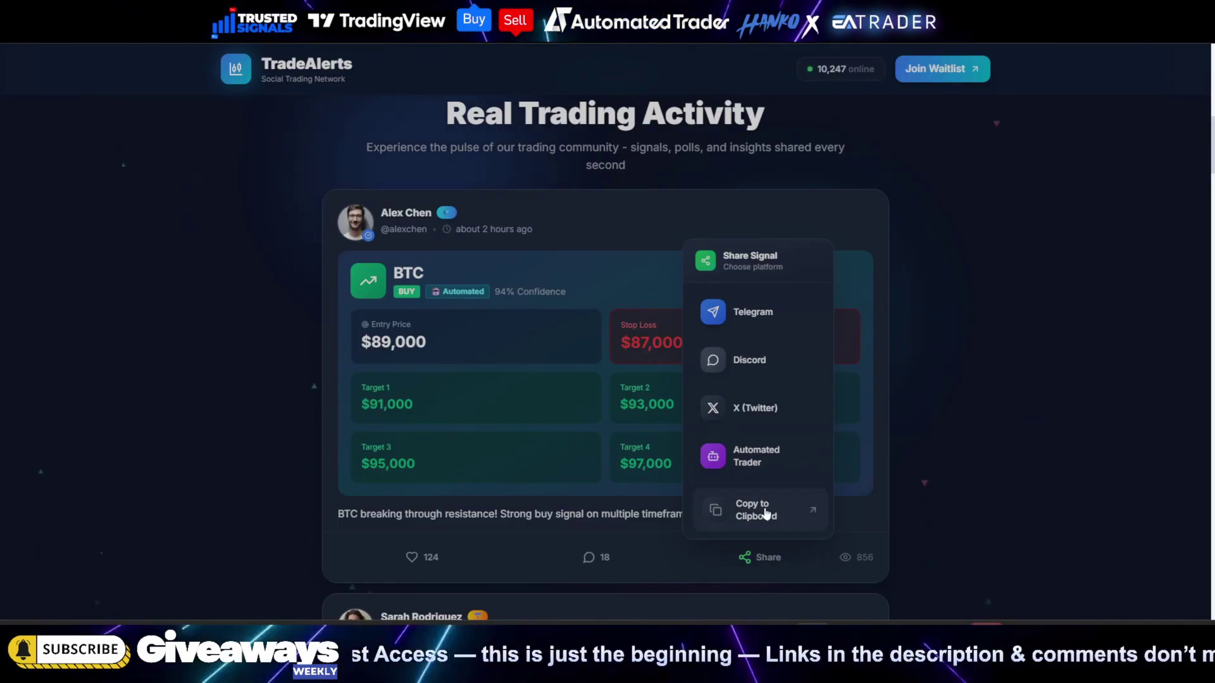
Scroll the live feed and return to the Automated Trader Marketplace.
scroll(930, 484, "up", 1)
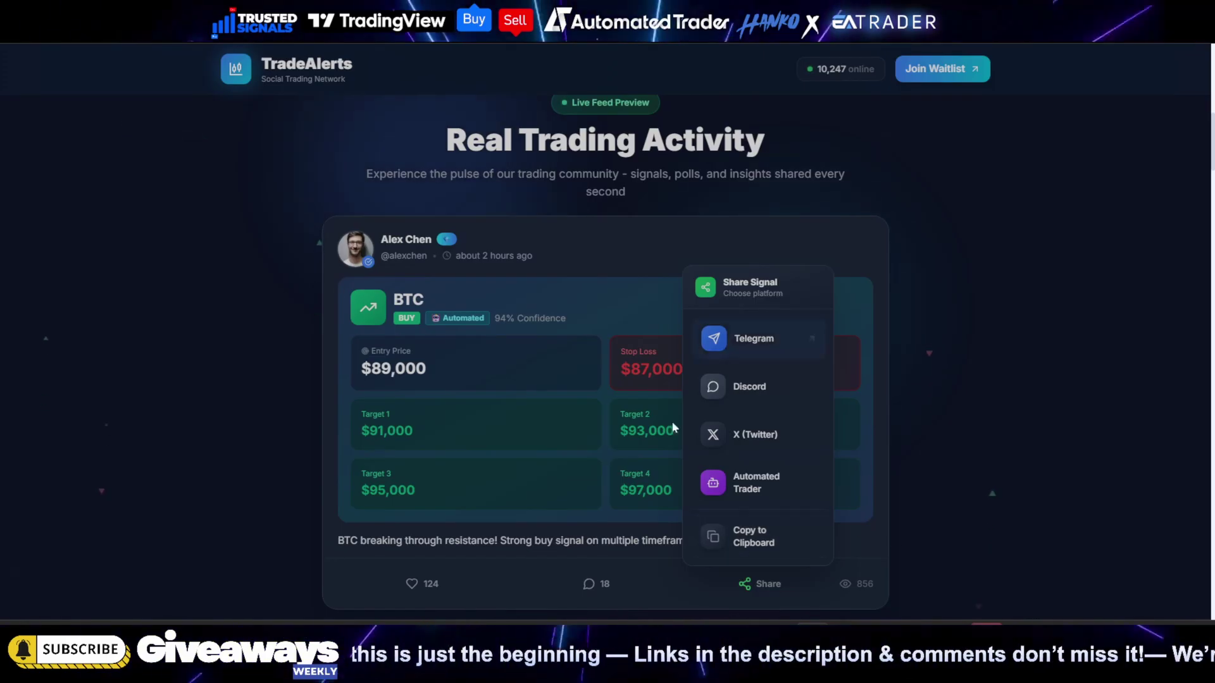
scroll(968, 287, "up", 1)
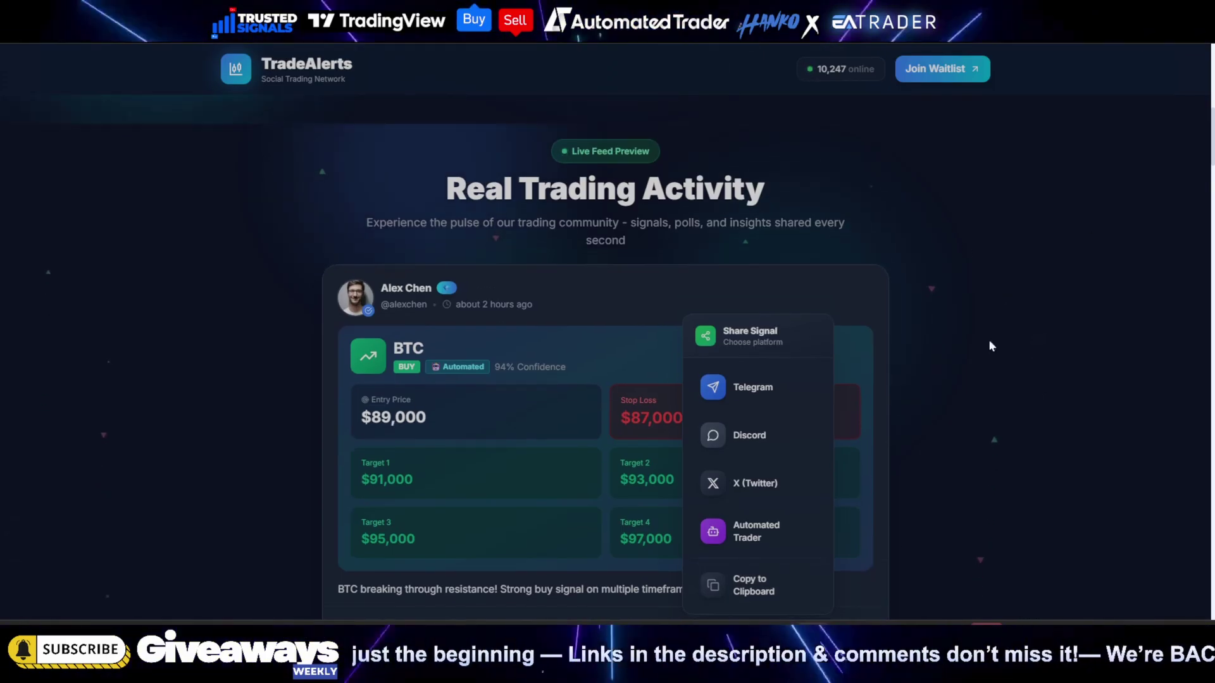
scroll(974, 342, "down", 6)
scroll(901, 451, "down", 2)
scroll(902, 451, "up", 1)
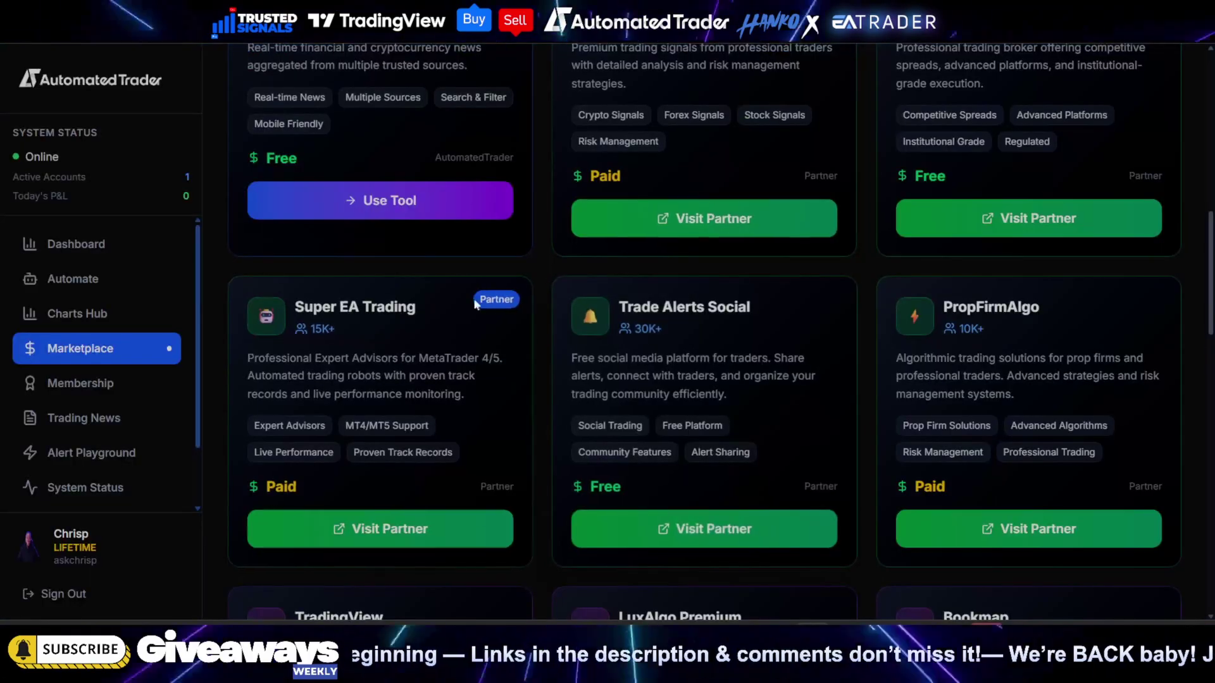
scroll(476, 304, "down", 4)
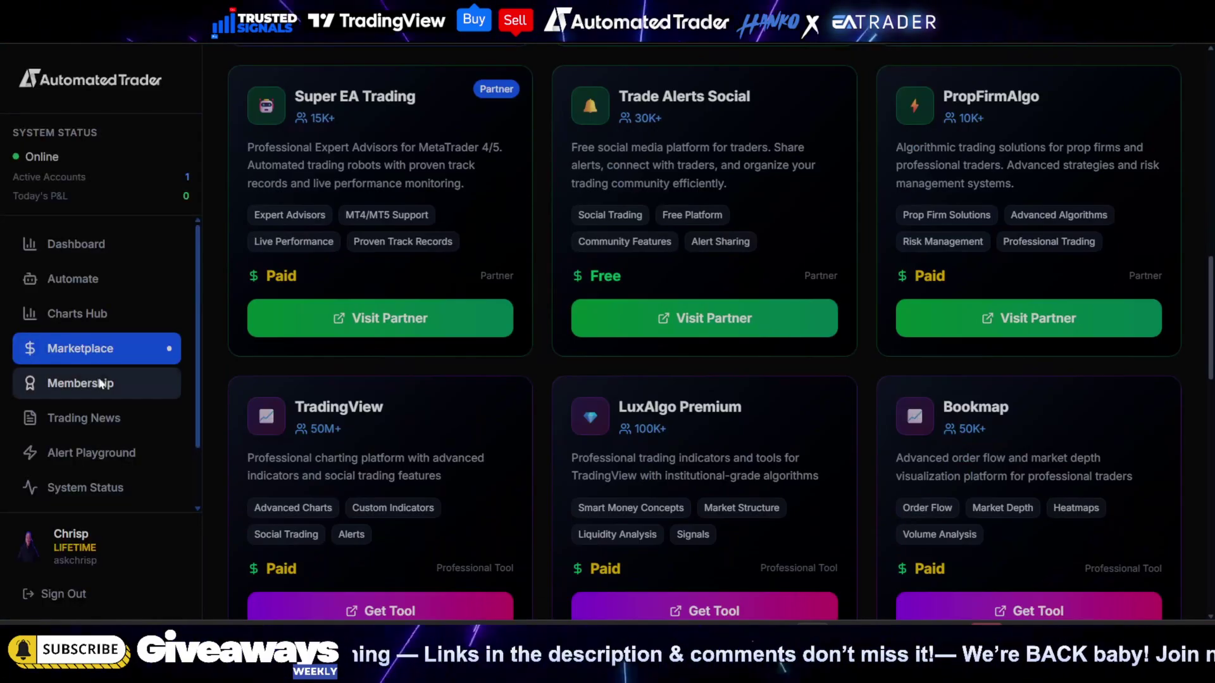
Open the Membership page and look over the $2,999 Lifetime plan's feature cards.
left_click(75, 383)
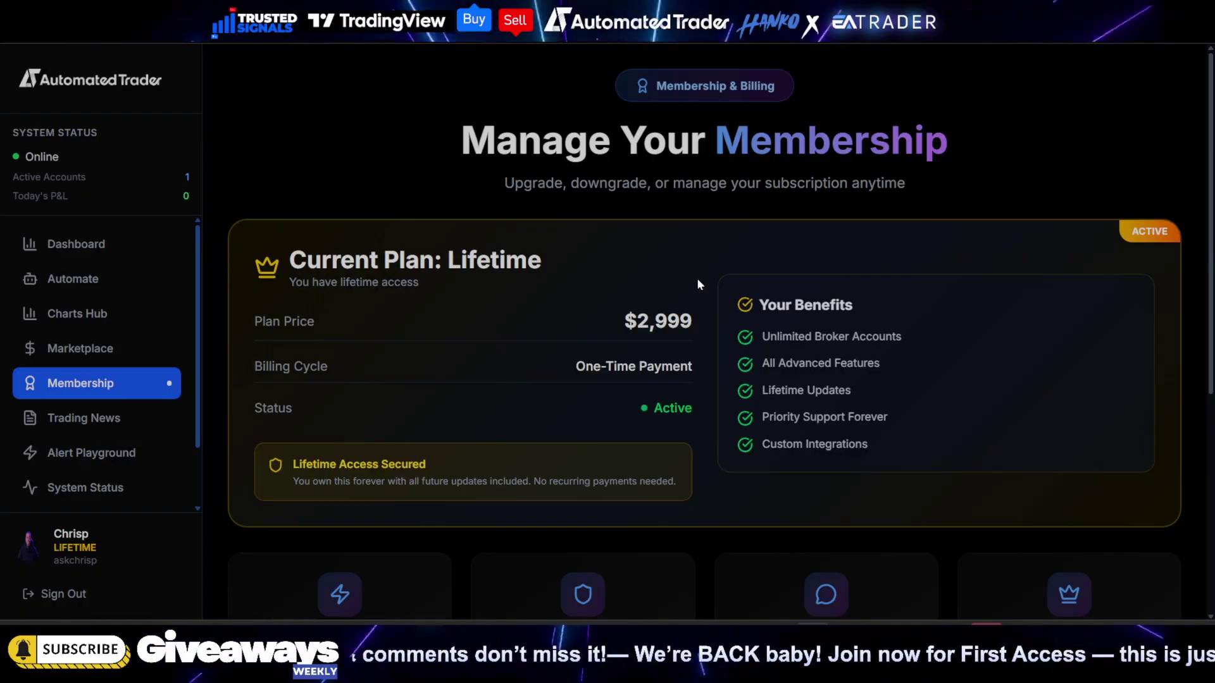
scroll(697, 289, "down", 5)
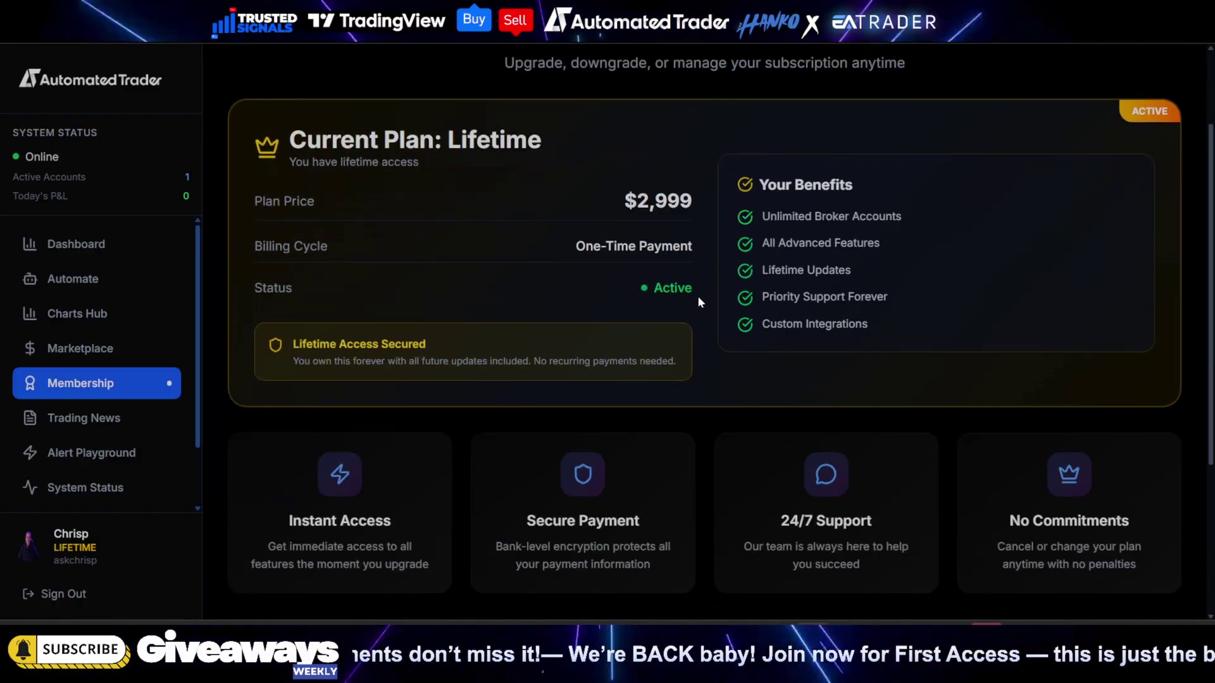
scroll(701, 421, "up", 5)
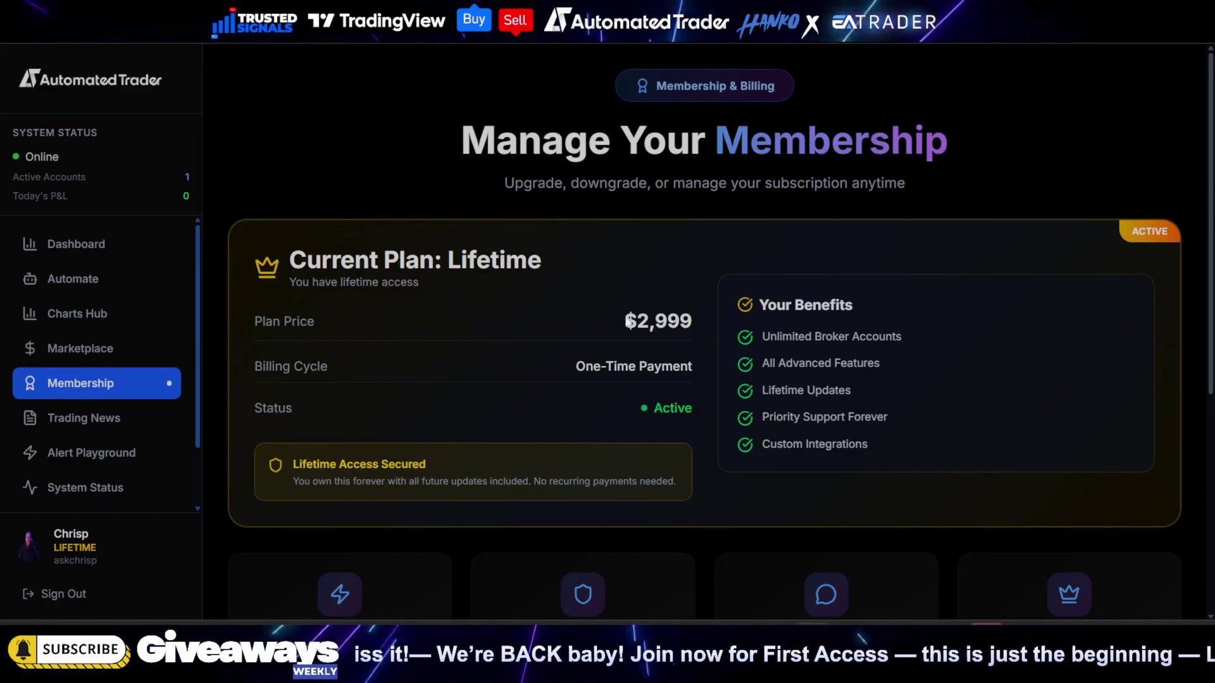
Browse the crypto news cards on Trading News, then go on to the Alert Playground.
left_click(89, 418)
scroll(564, 469, "down", 1)
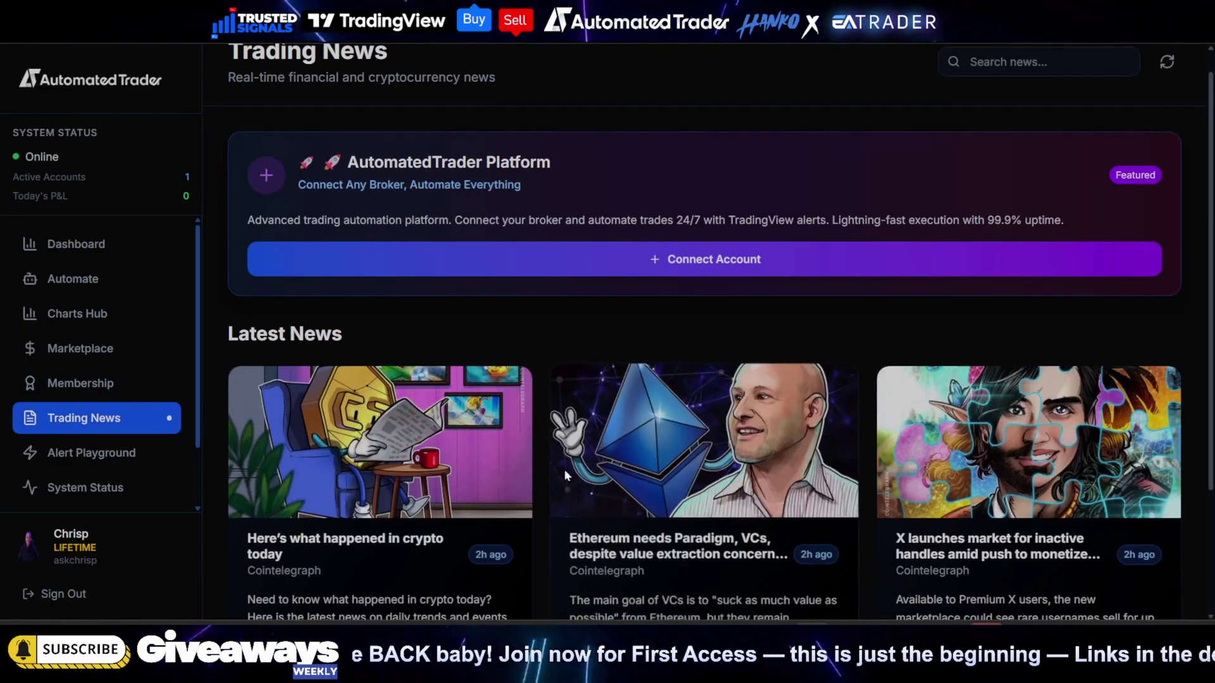
scroll(512, 467, "down", 2)
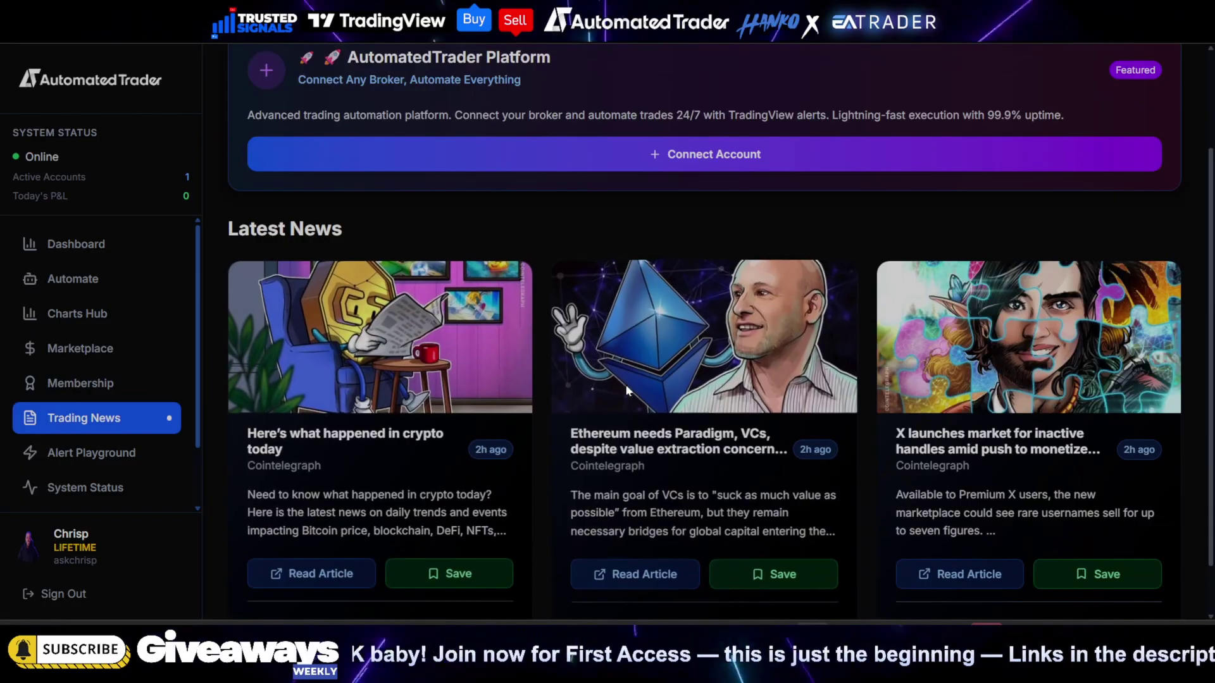
scroll(636, 355, "up", 2)
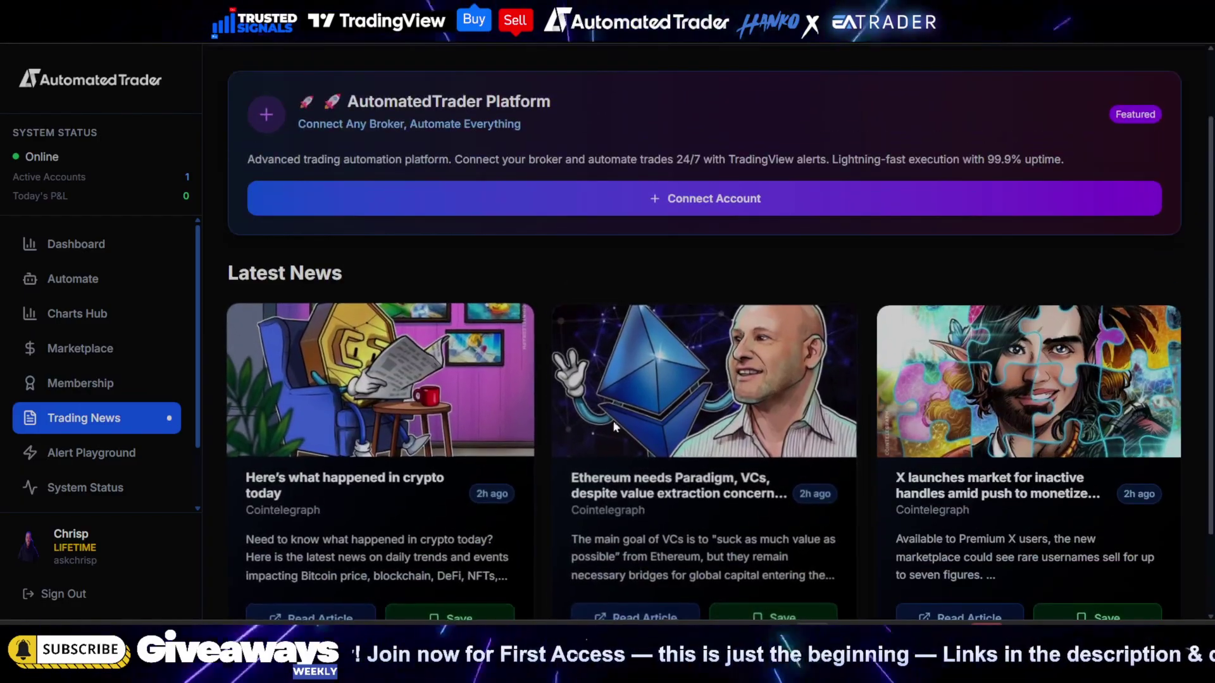
scroll(636, 355, "up", 1)
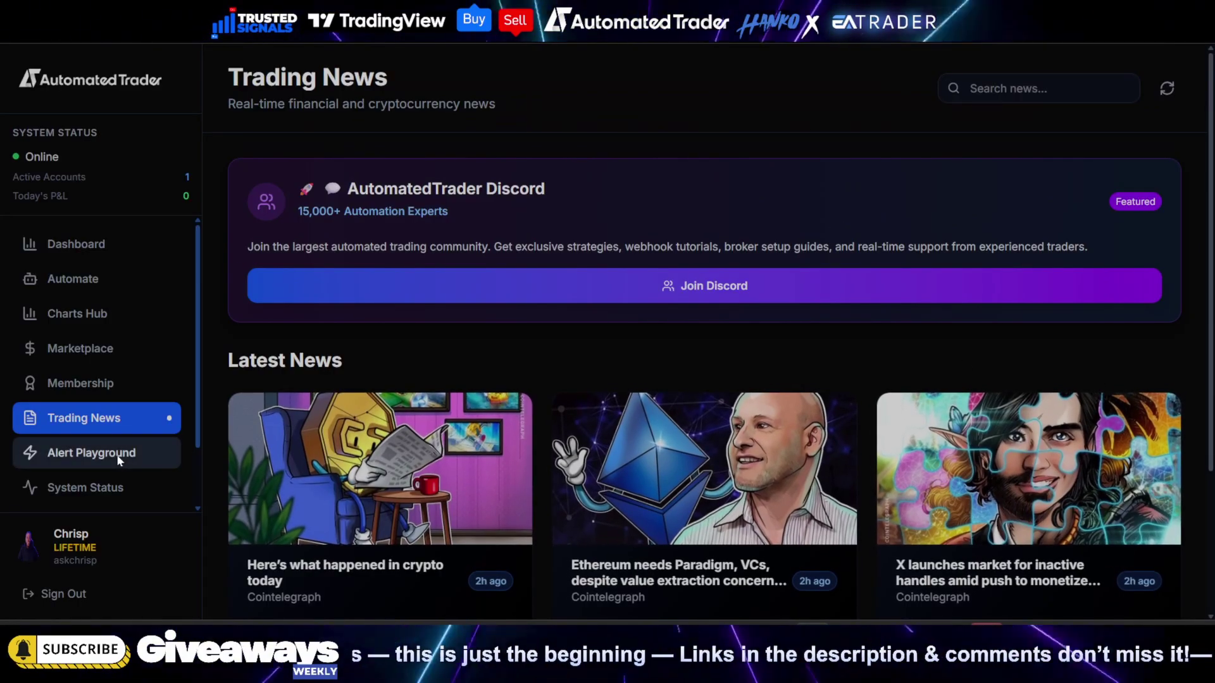
left_click(141, 461)
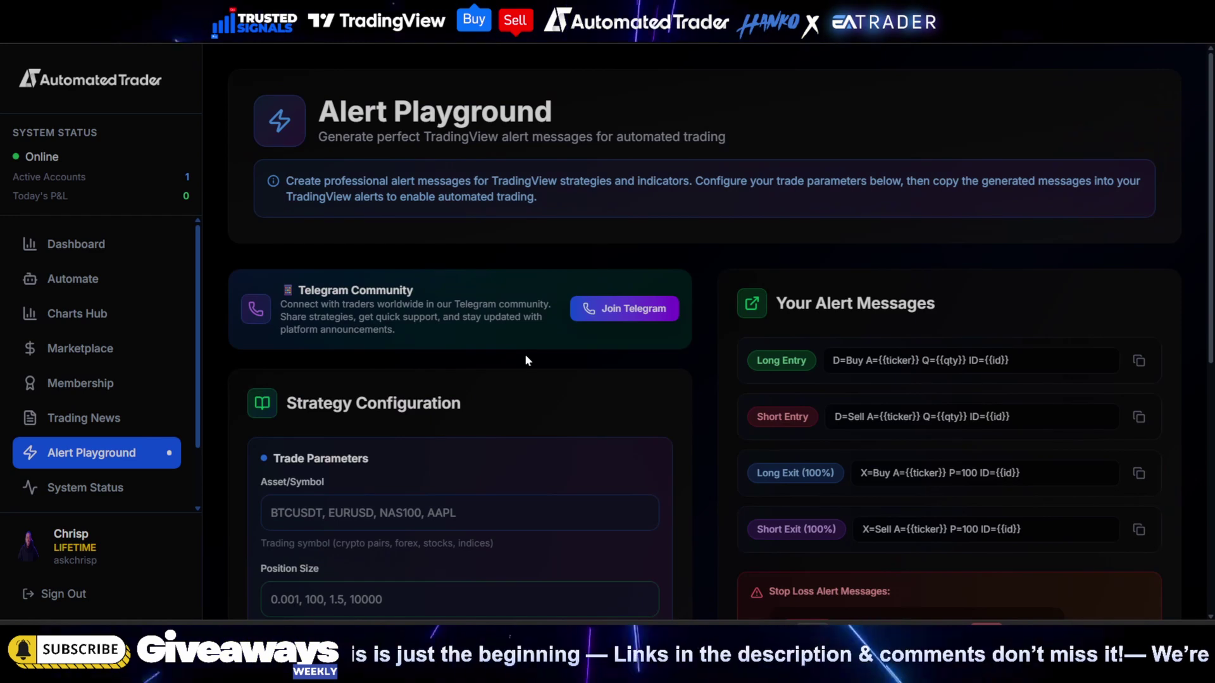
Highlight the Alert Playground title and subtitle, then select the Asset/Symbol field.
scroll(557, 380, "down", 1)
scroll(604, 411, "up", 2)
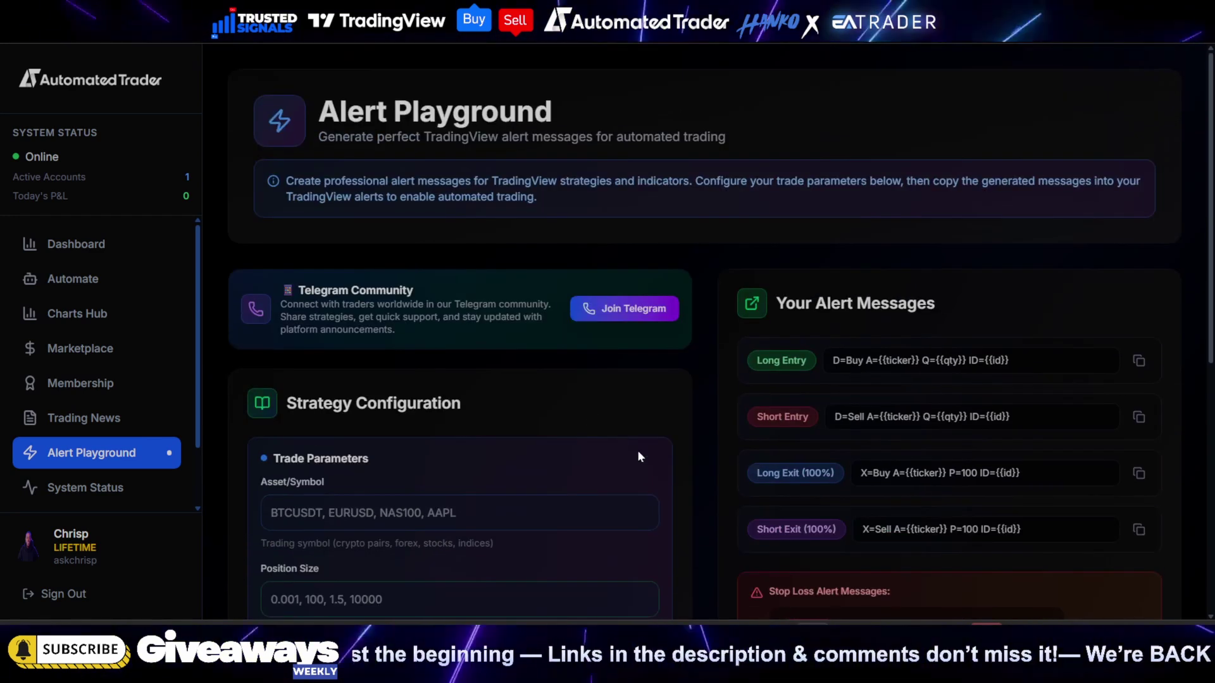
left_click_drag(340, 112, 668, 128)
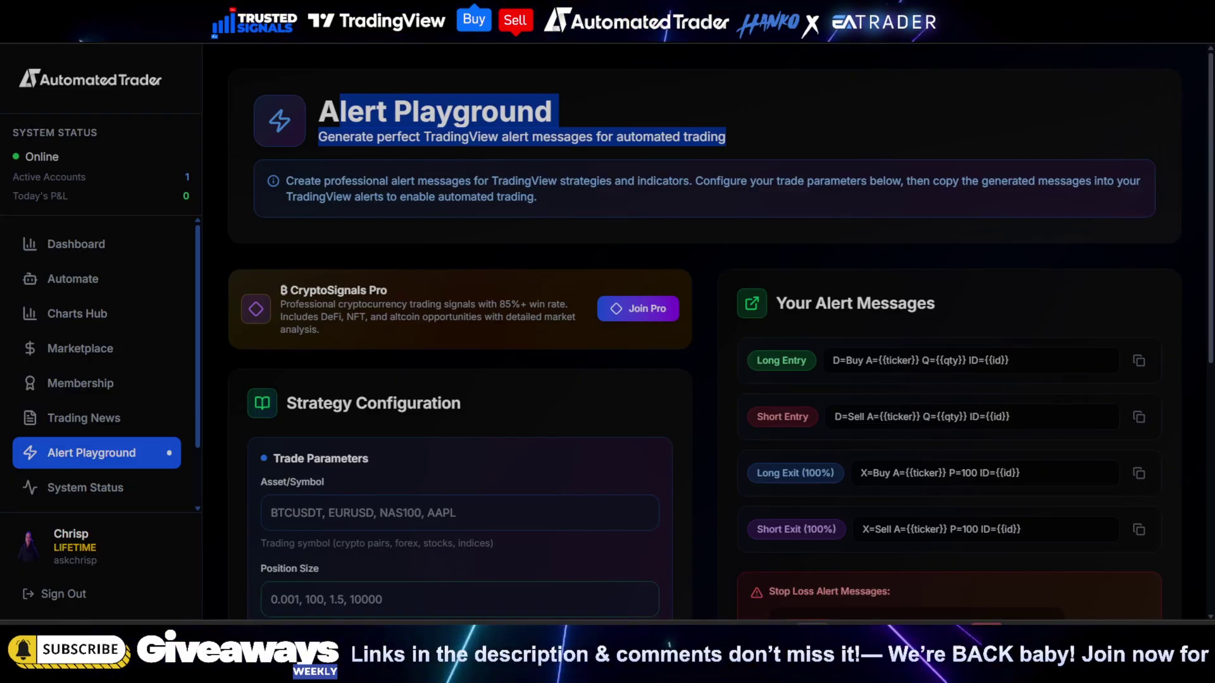
scroll(311, 317, "down", 5)
left_click(310, 328)
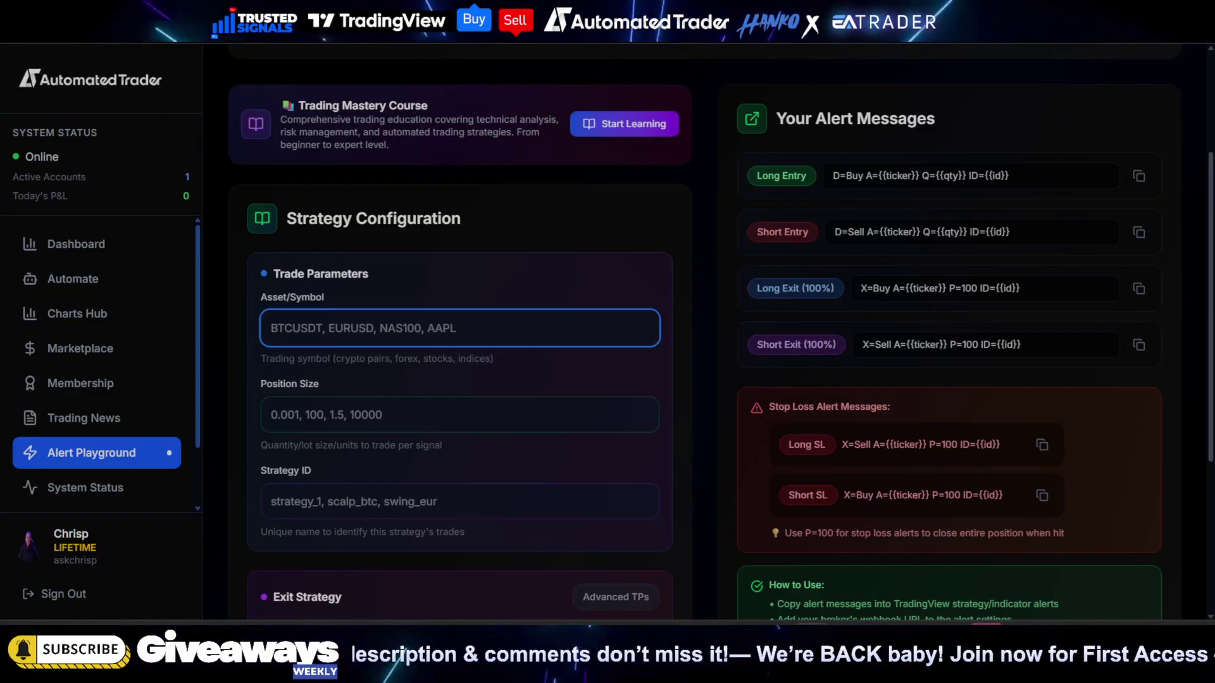
Set the alert strategy to symbol us30, position size .50 and strategy ID gold.
type("us")
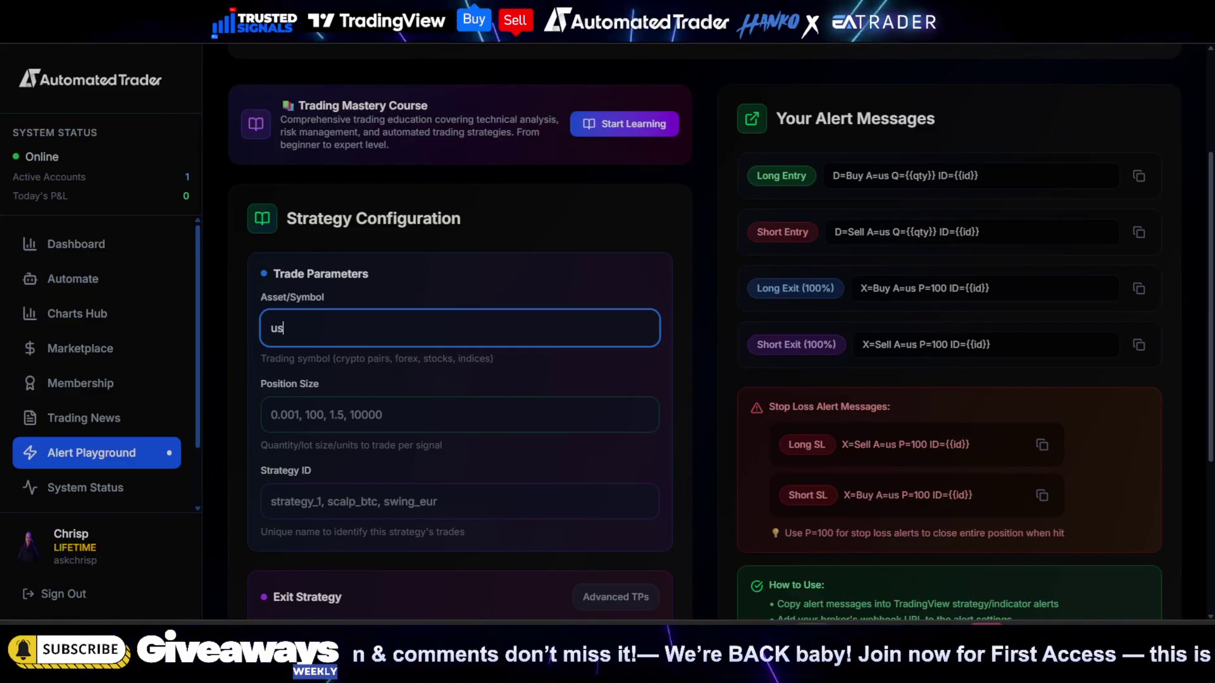
type("30")
key("Tab")
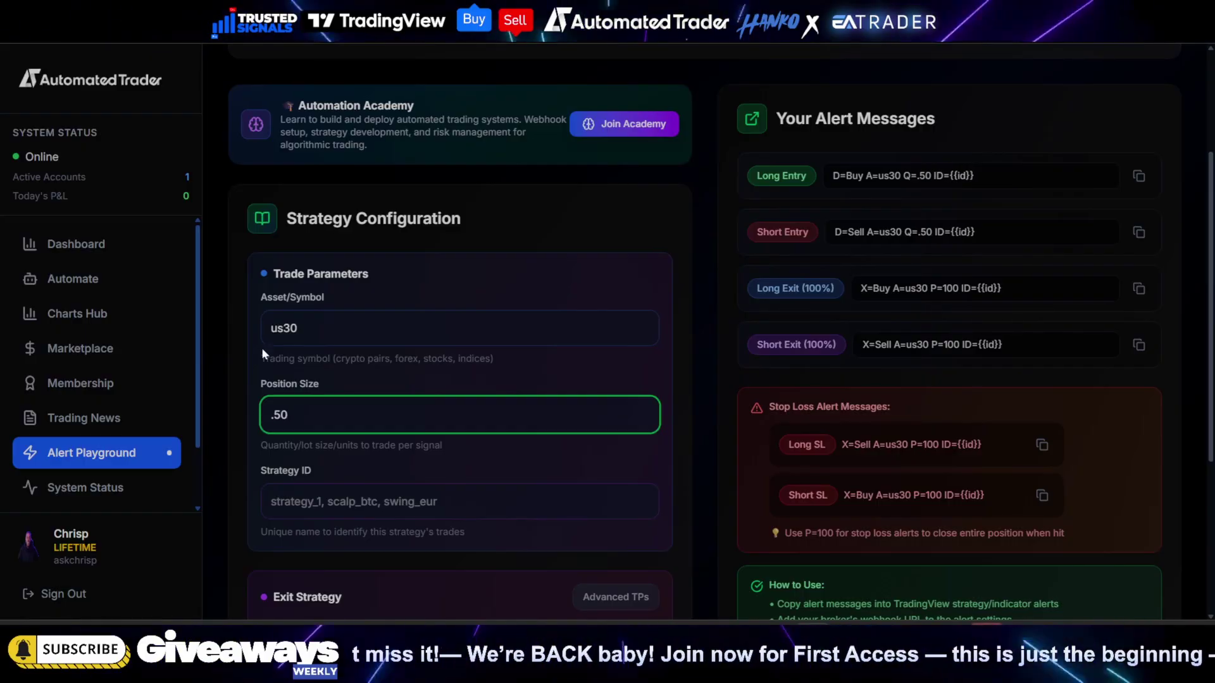
left_click(261, 512)
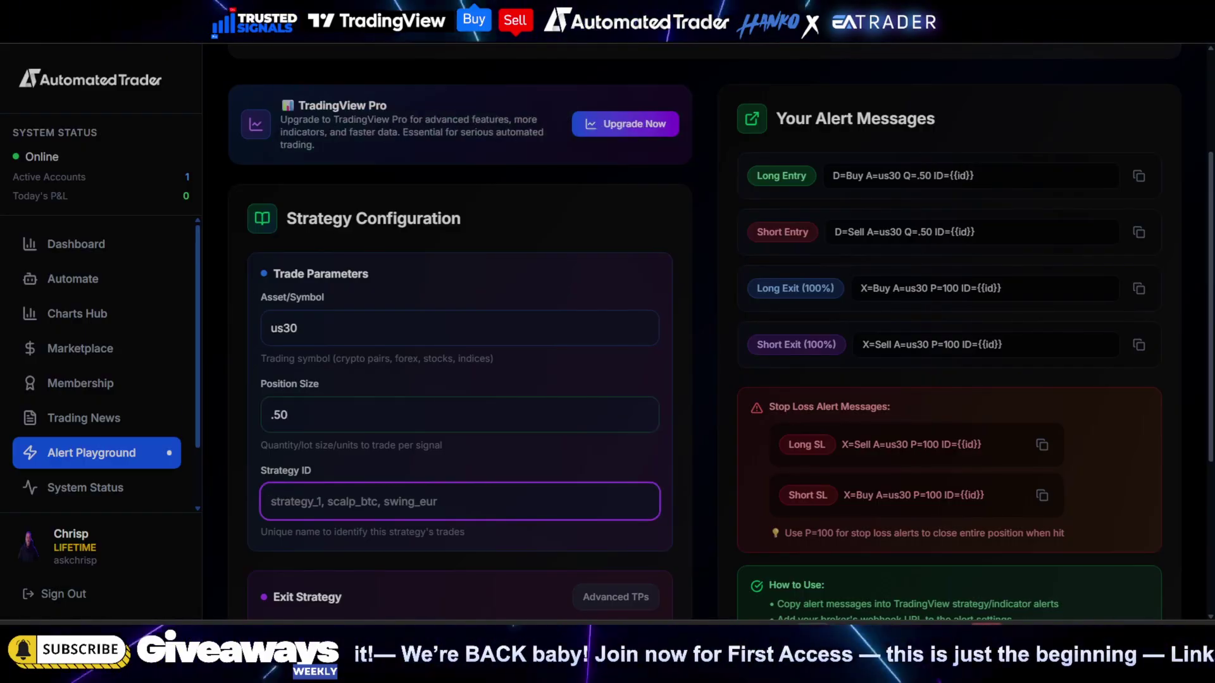
type("`")
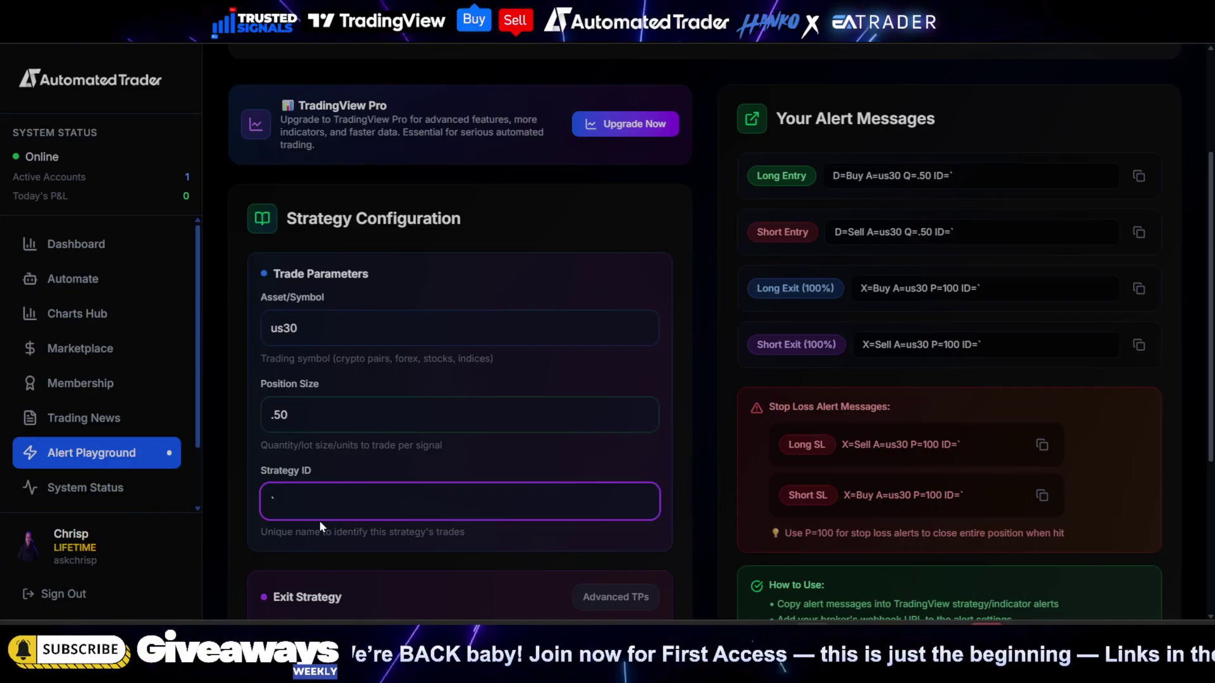
key("BackSpace")
type("gold")
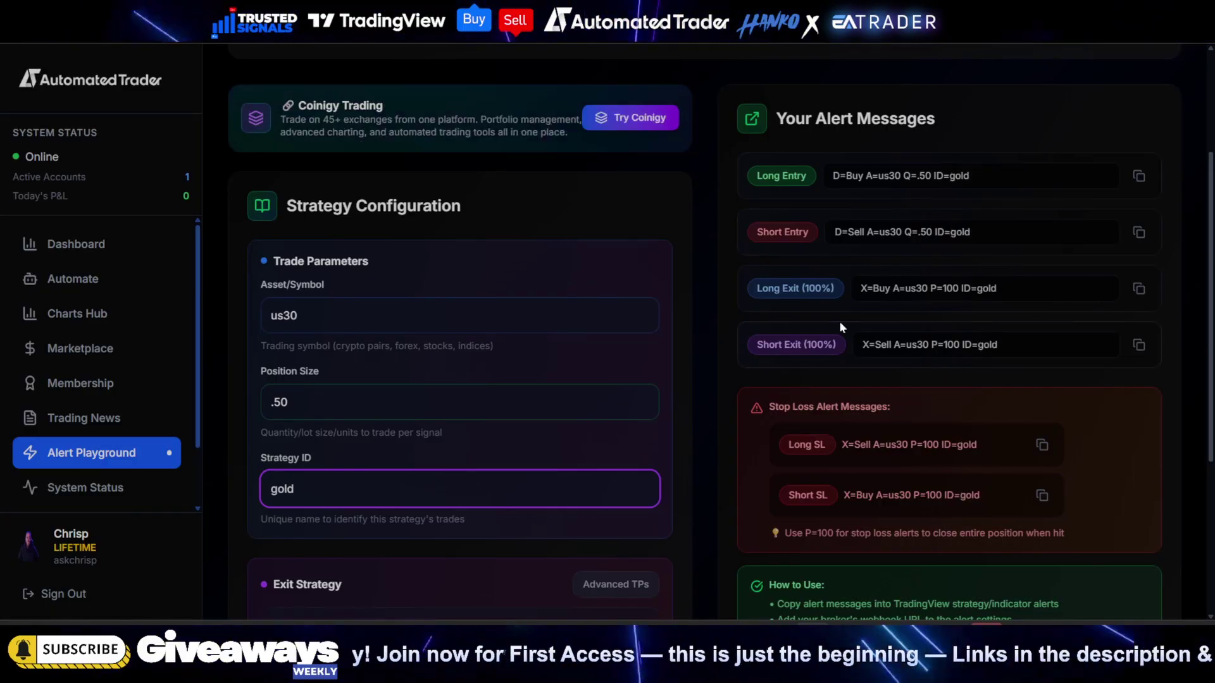
scroll(486, 428, "down", 3)
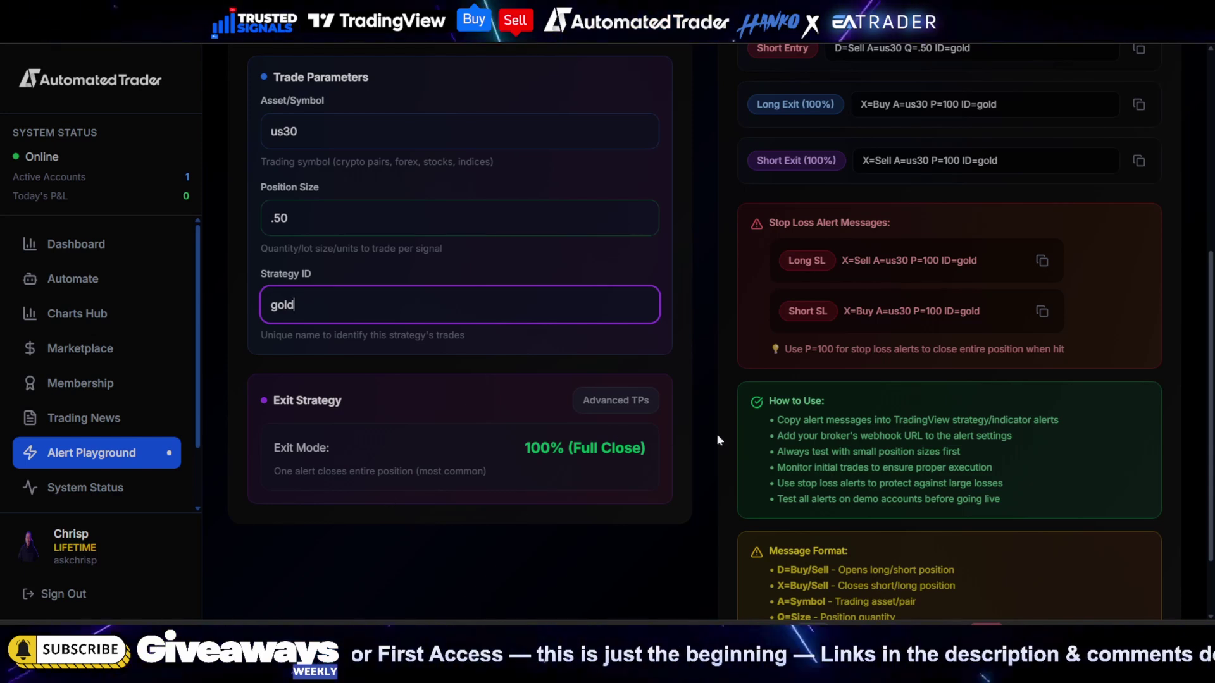
scroll(913, 223, "down", 1)
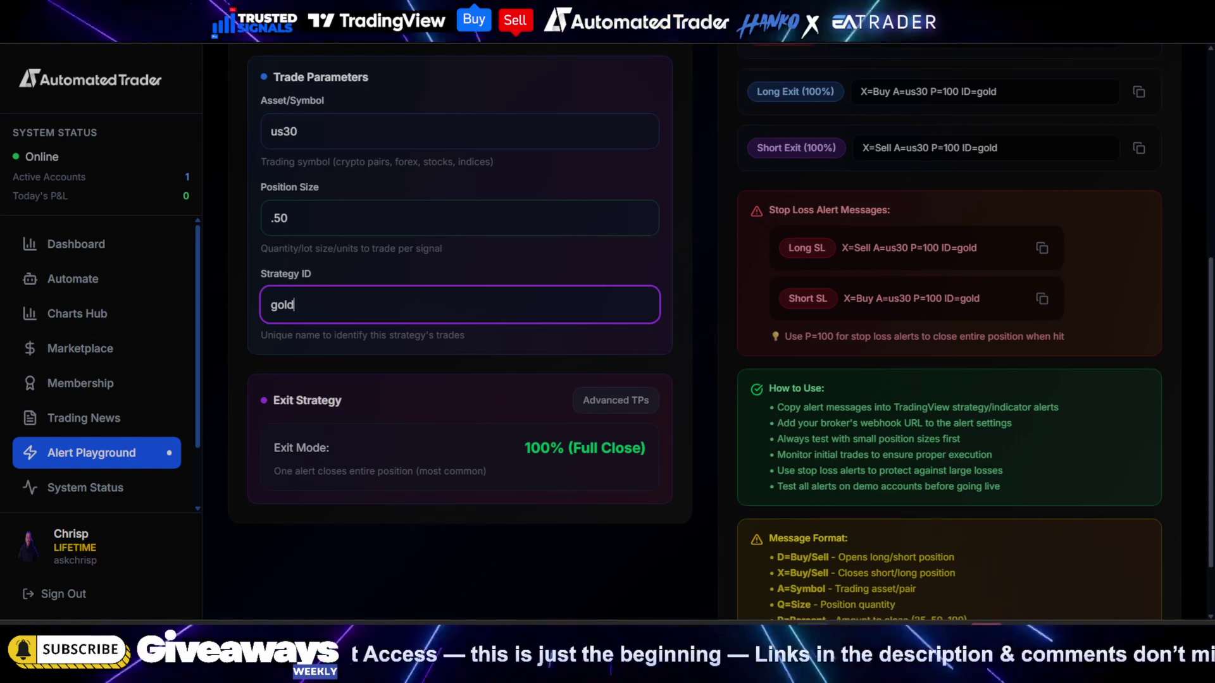
Switch the exit strategy to 3 take profits split 34%, 33% and 33%.
left_click(611, 410)
left_click(397, 446)
left_click(392, 481)
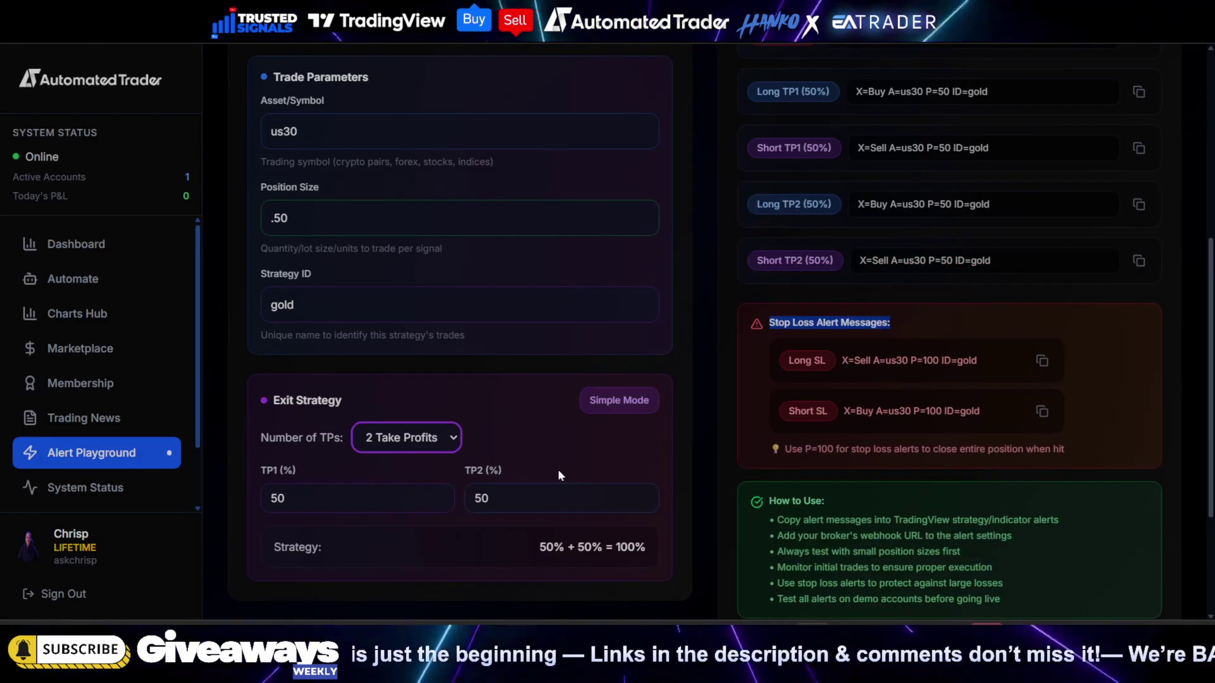
scroll(594, 382, "down", 1)
left_click(611, 325)
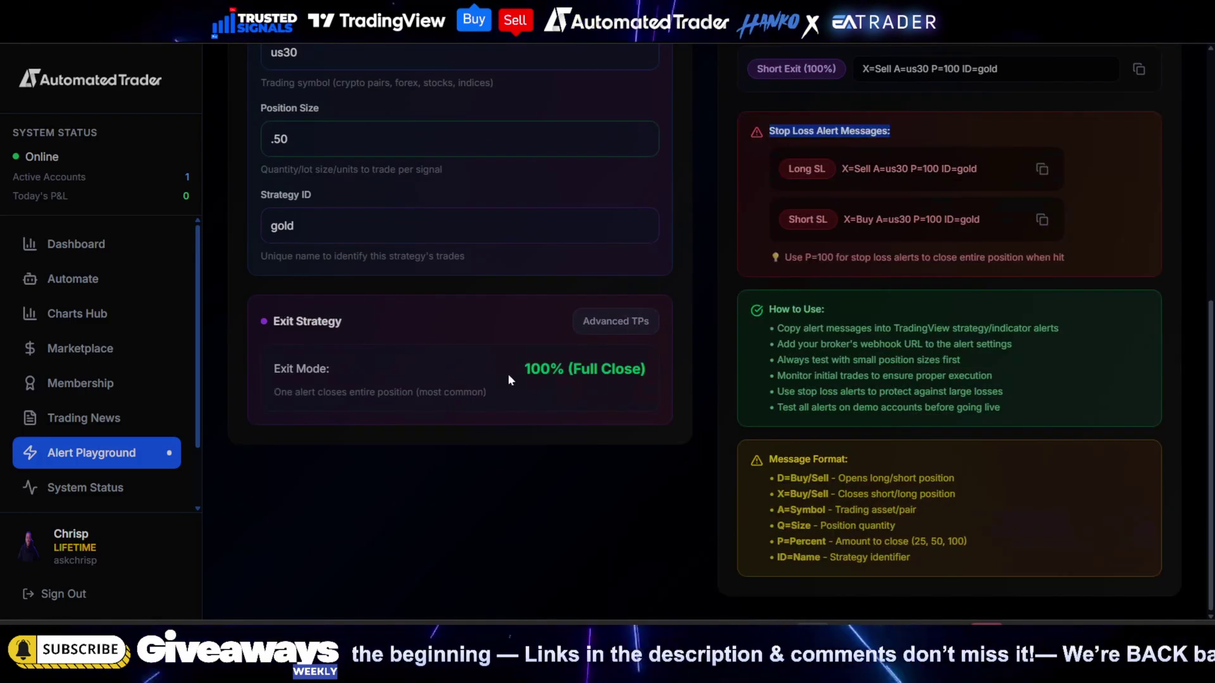
left_click(624, 332)
left_click(444, 358)
left_click(418, 421)
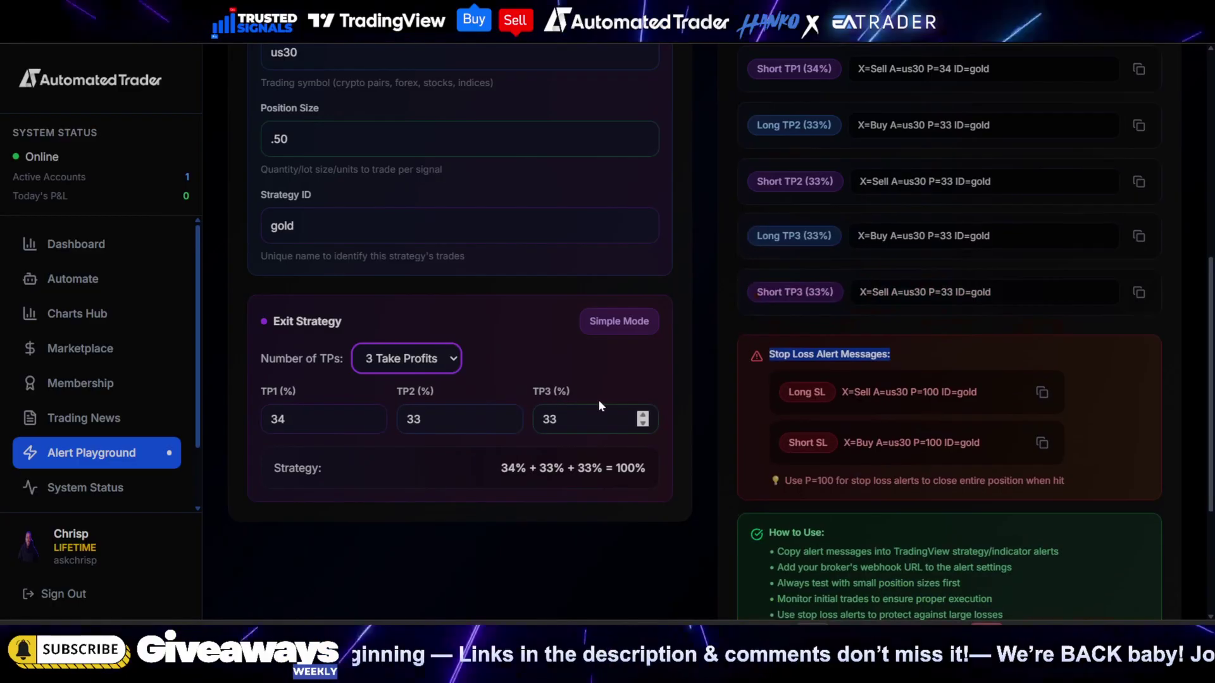
scroll(721, 408, "up", 2)
scroll(722, 408, "up", 2)
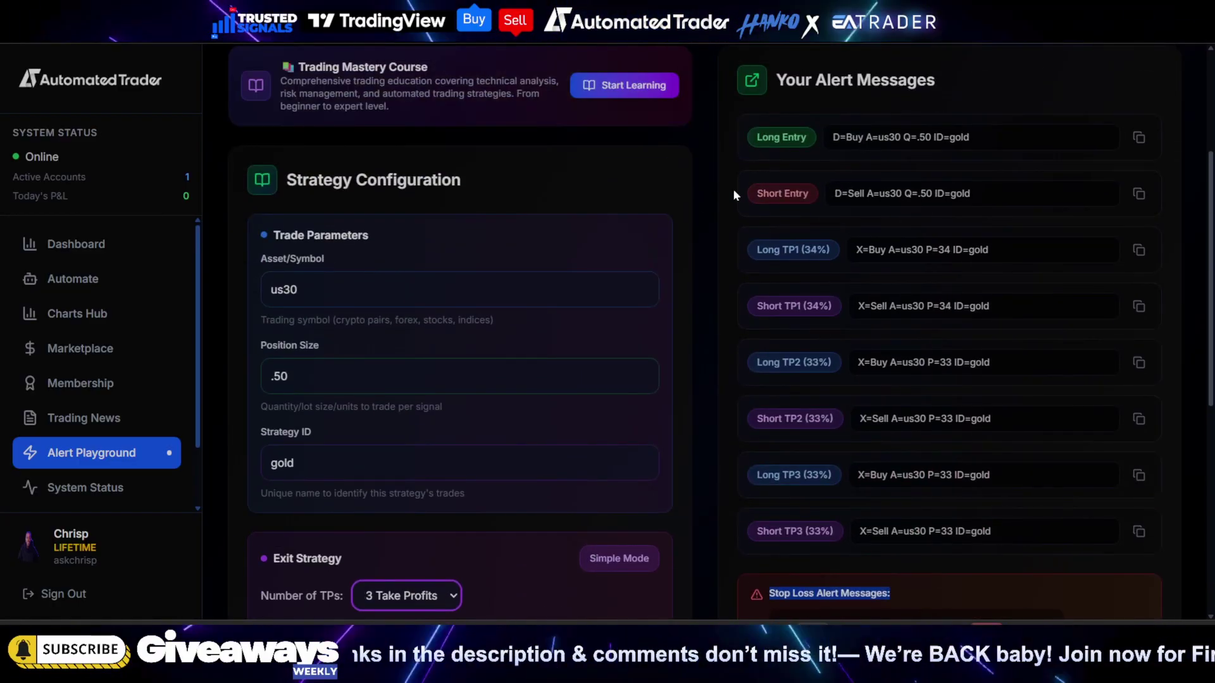
Review the generated us30 take-profit alert messages, such as X=Buy A=us30 P=34 ID=gold.
left_click(1140, 138)
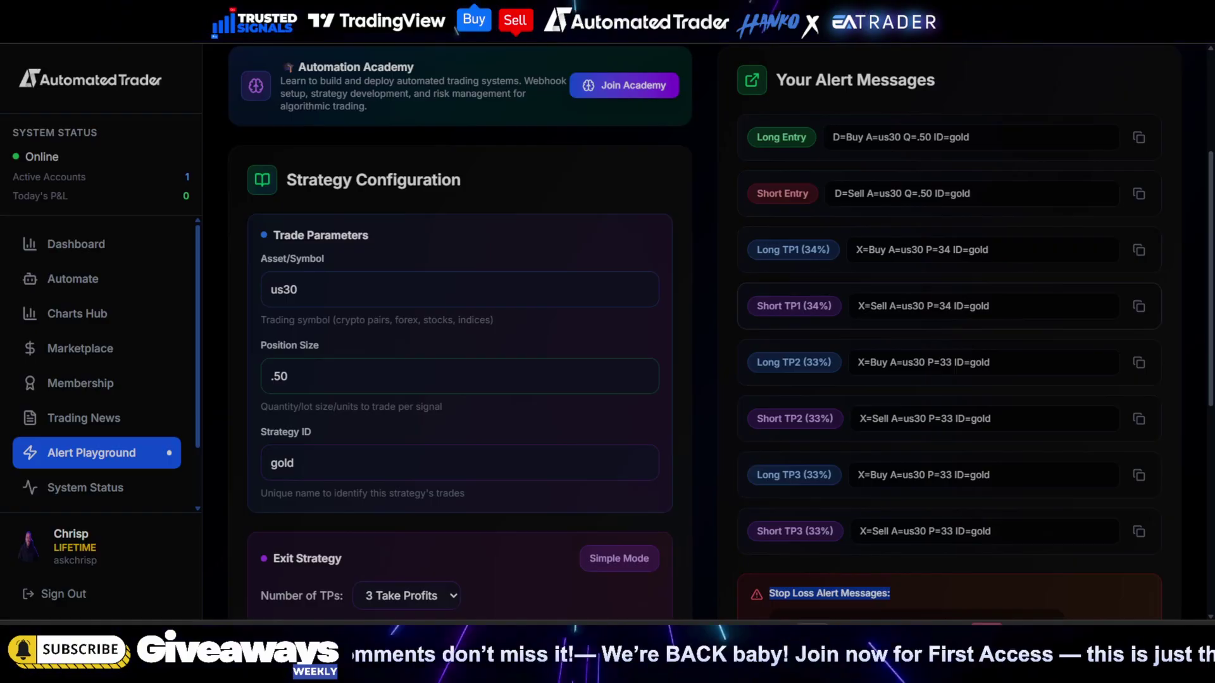
scroll(858, 461, "down", 1)
scroll(819, 401, "up", 5)
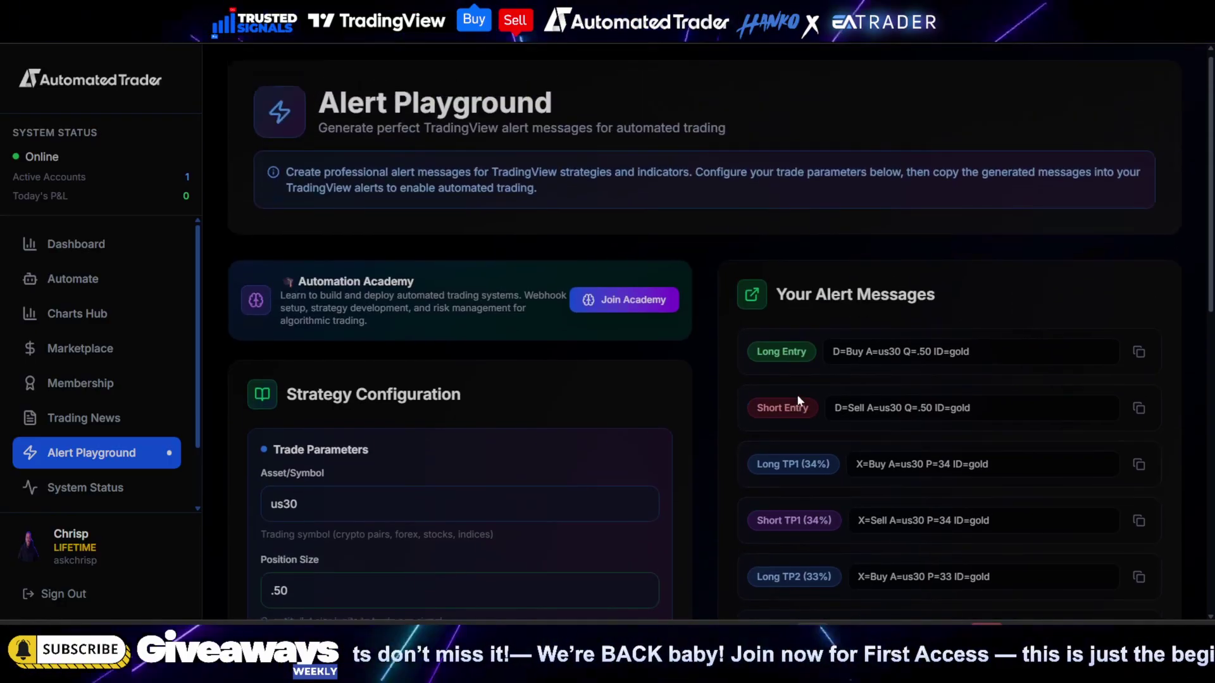
scroll(810, 418, "down", 3)
scroll(318, 510, "up", 2)
scroll(277, 340, "down", 3)
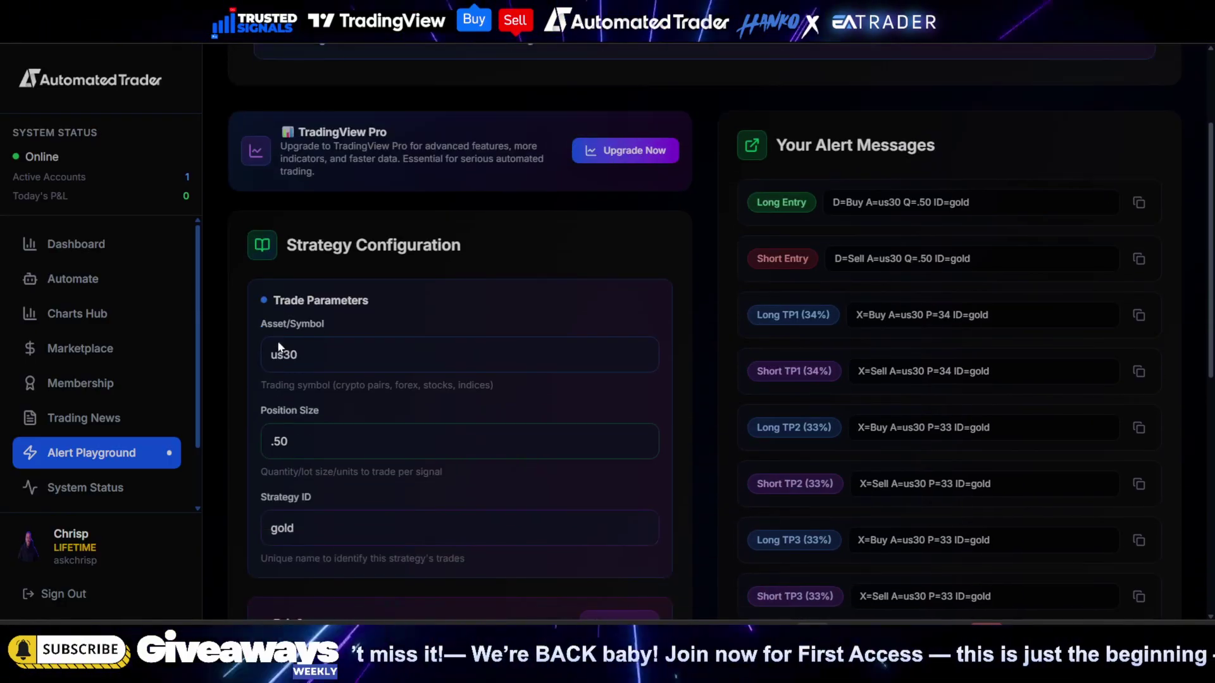
scroll(326, 265, "up", 3)
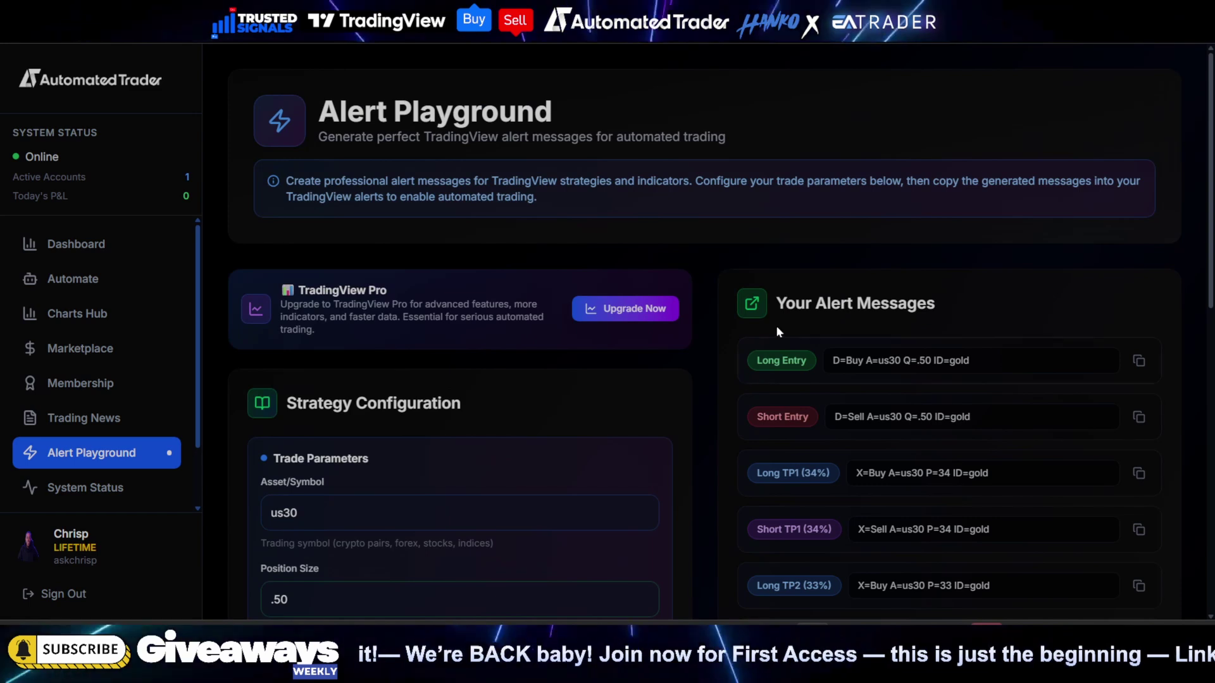
scroll(746, 310, "down", 2)
scroll(364, 198, "down", 2)
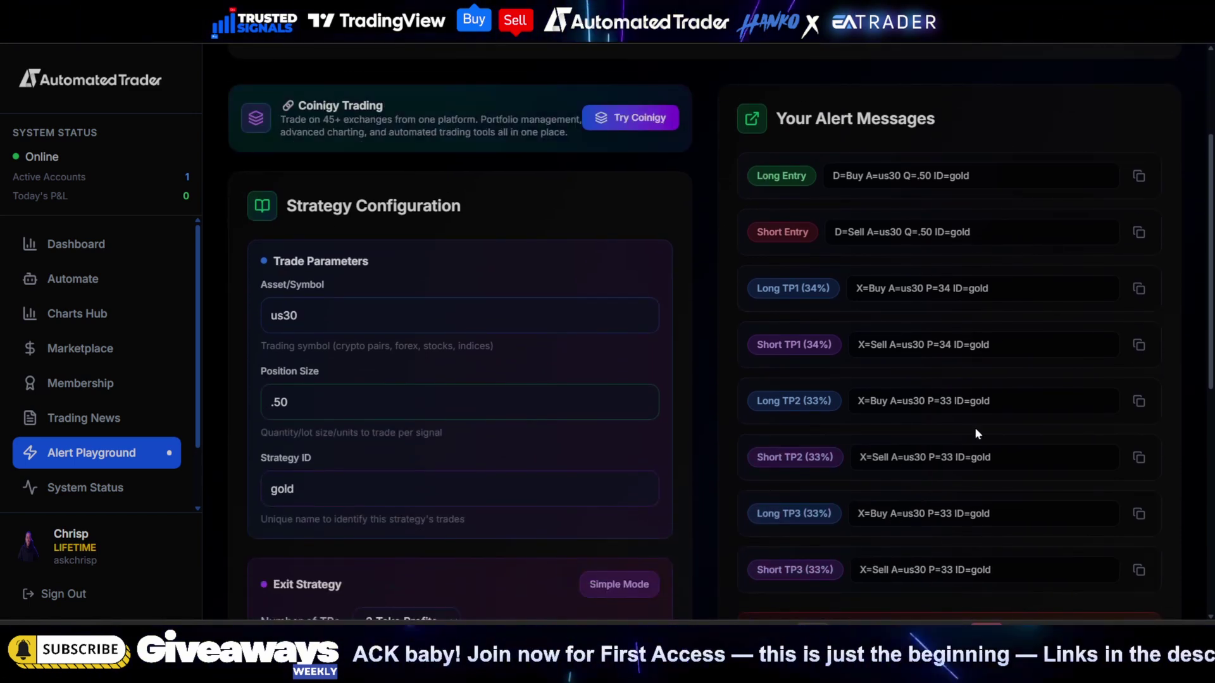
scroll(886, 436, "down", 4)
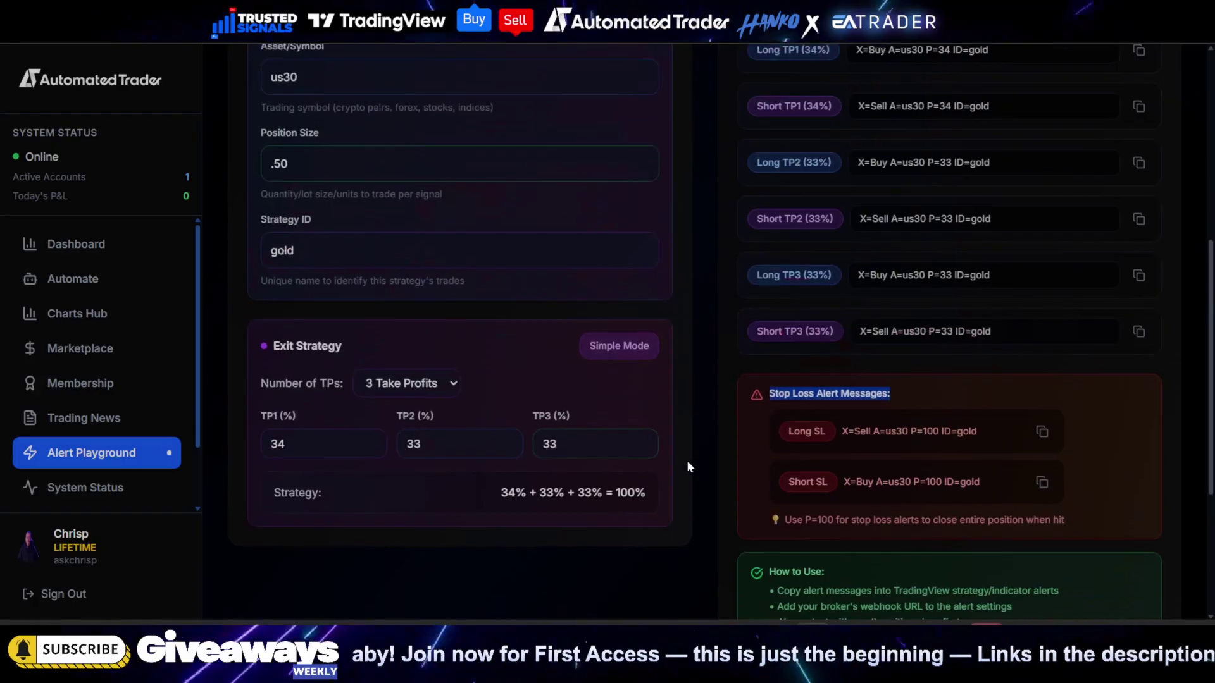
scroll(690, 465, "up", 7)
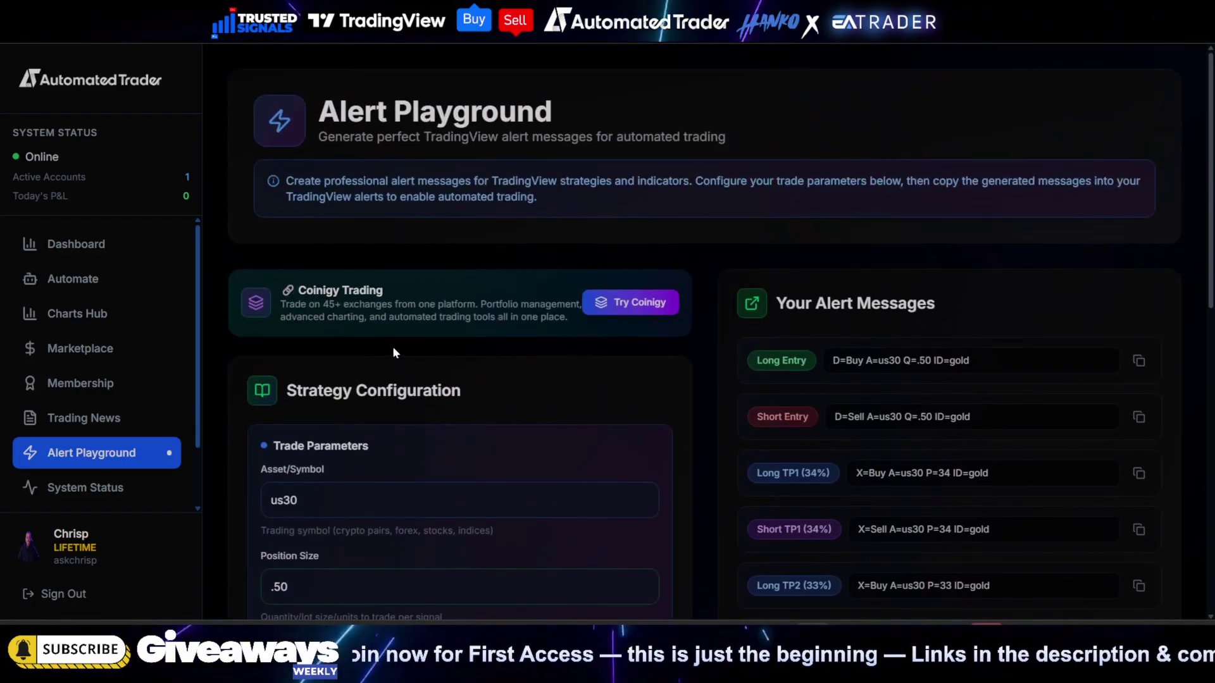
View the Dashboard's performance overview, then go to System Status.
left_click(76, 245)
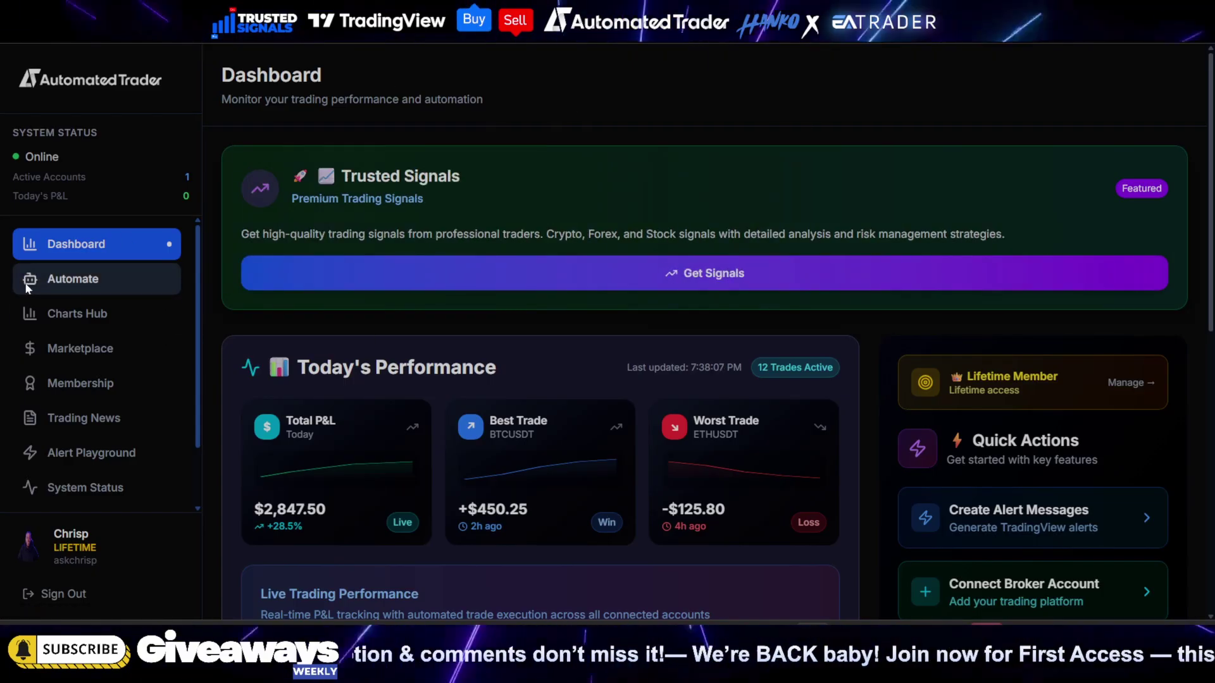
scroll(127, 481, "down", 1)
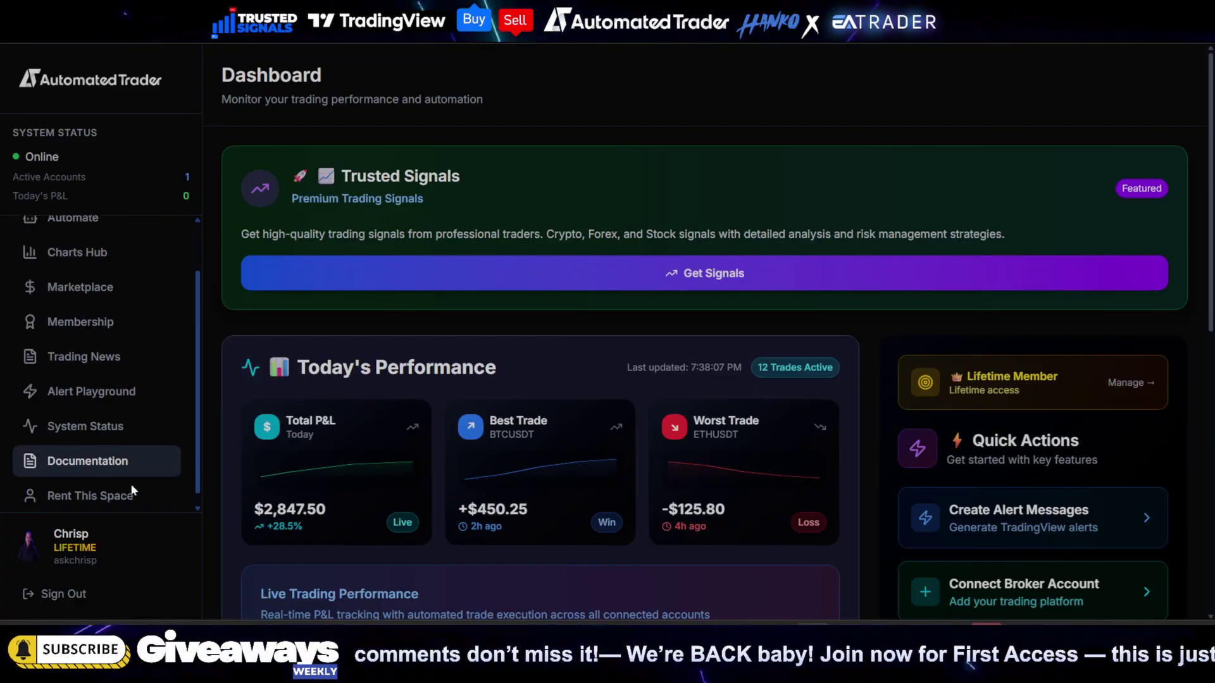
left_click(94, 419)
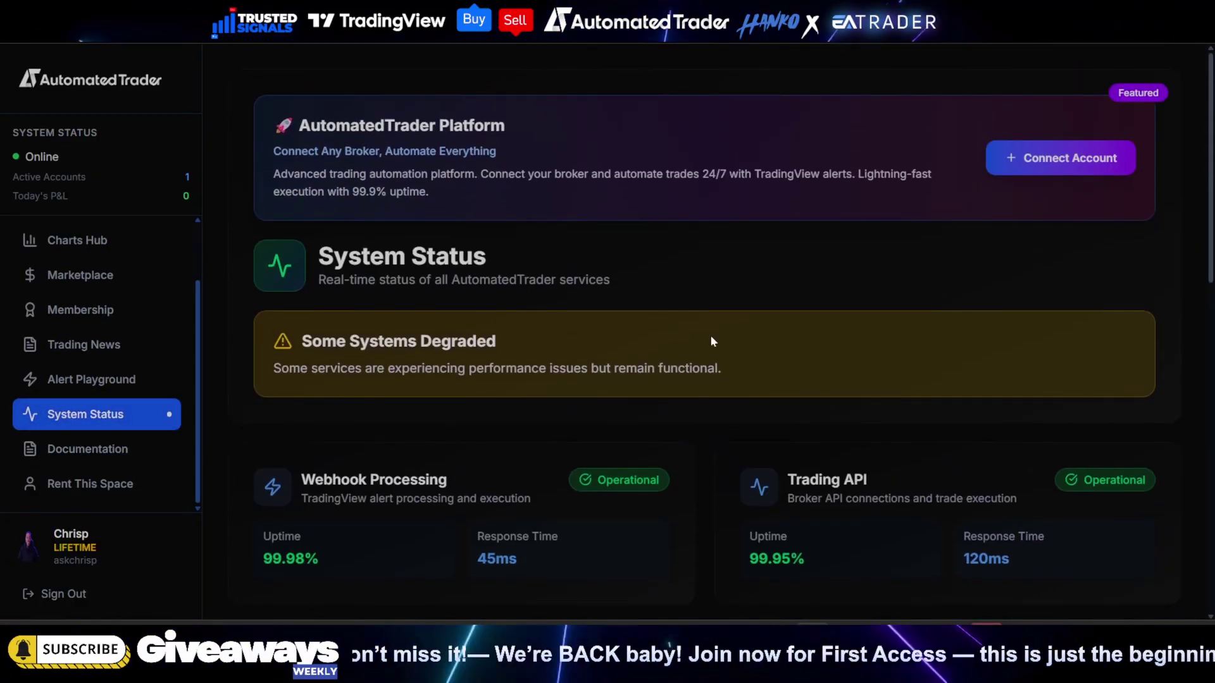
Scroll through the service uptime cards down to the Recent Incidents list.
scroll(711, 341, "down", 7)
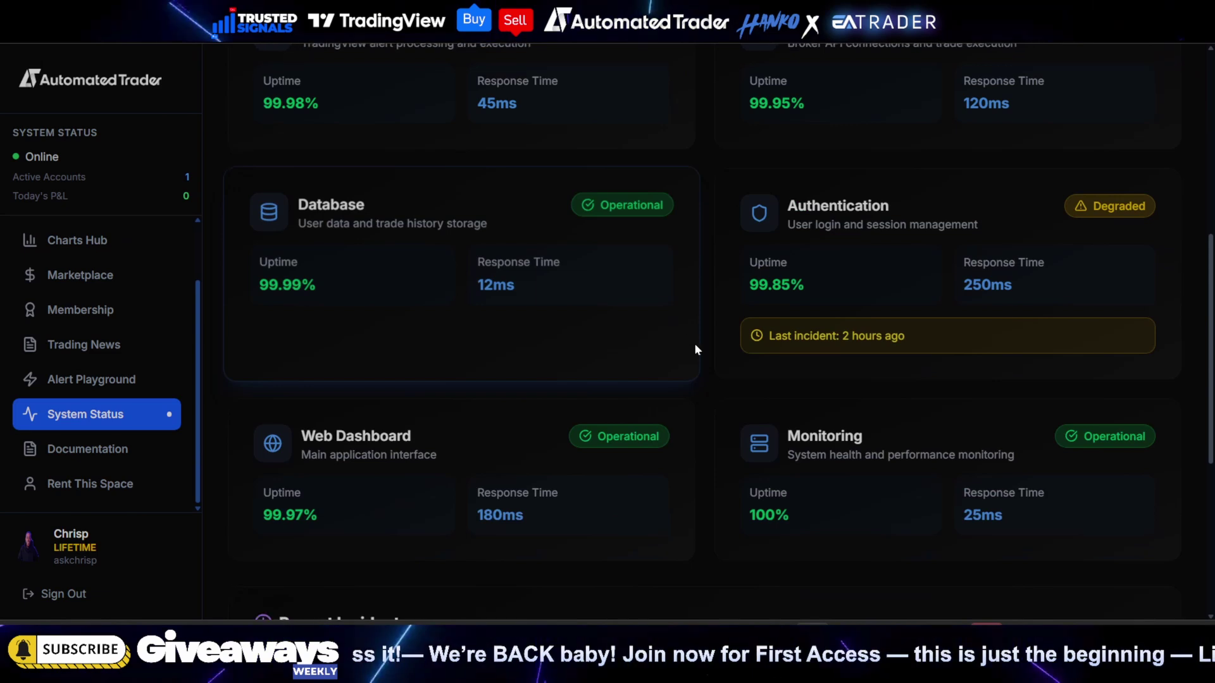
scroll(691, 340, "down", 6)
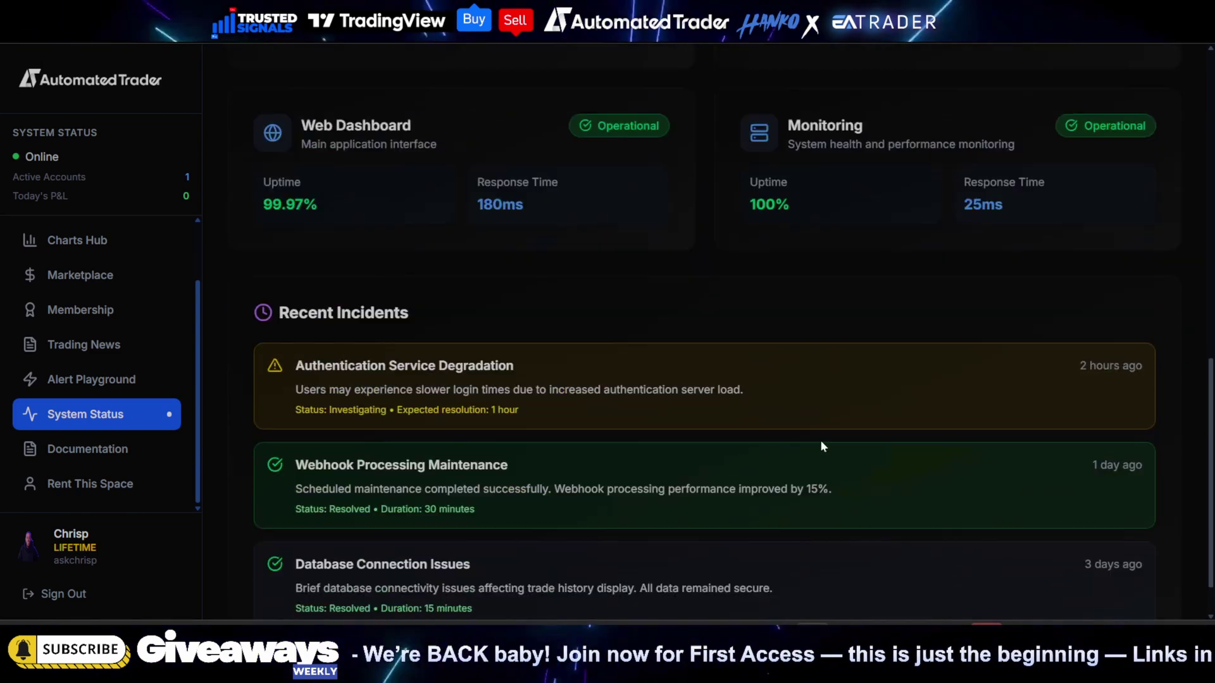
scroll(791, 437, "up", 2)
scroll(551, 380, "down", 1)
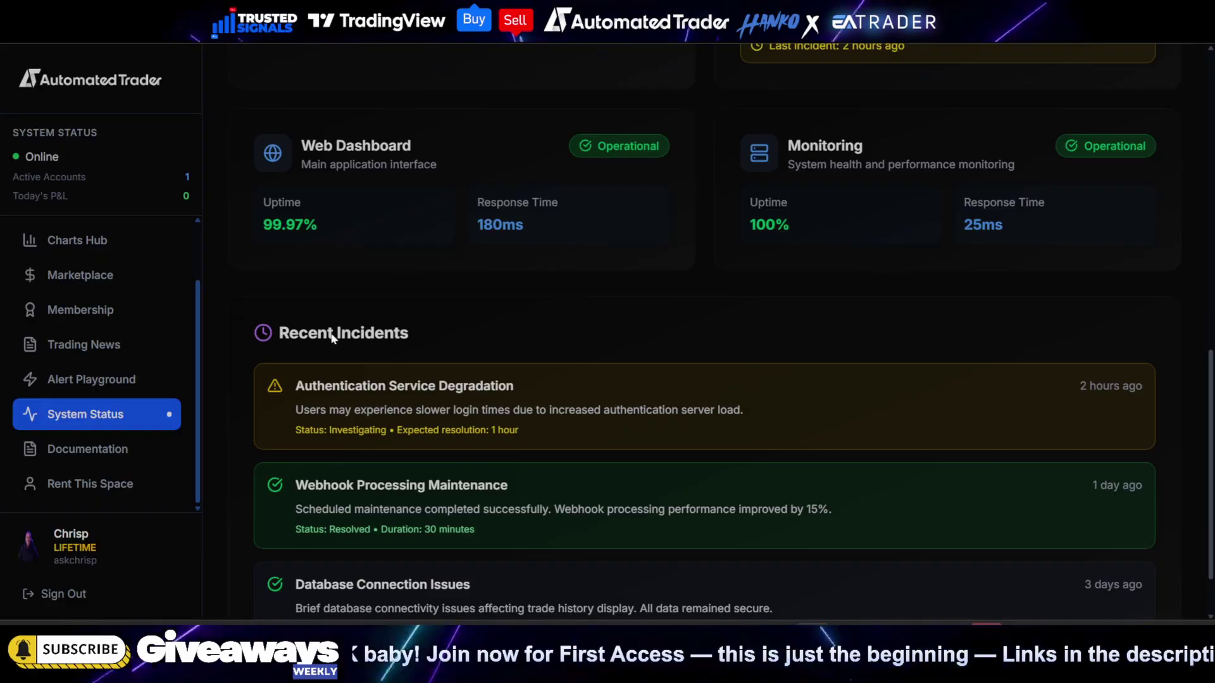
Open the platform Documentation and view the Broker Setup guide.
left_click(97, 450)
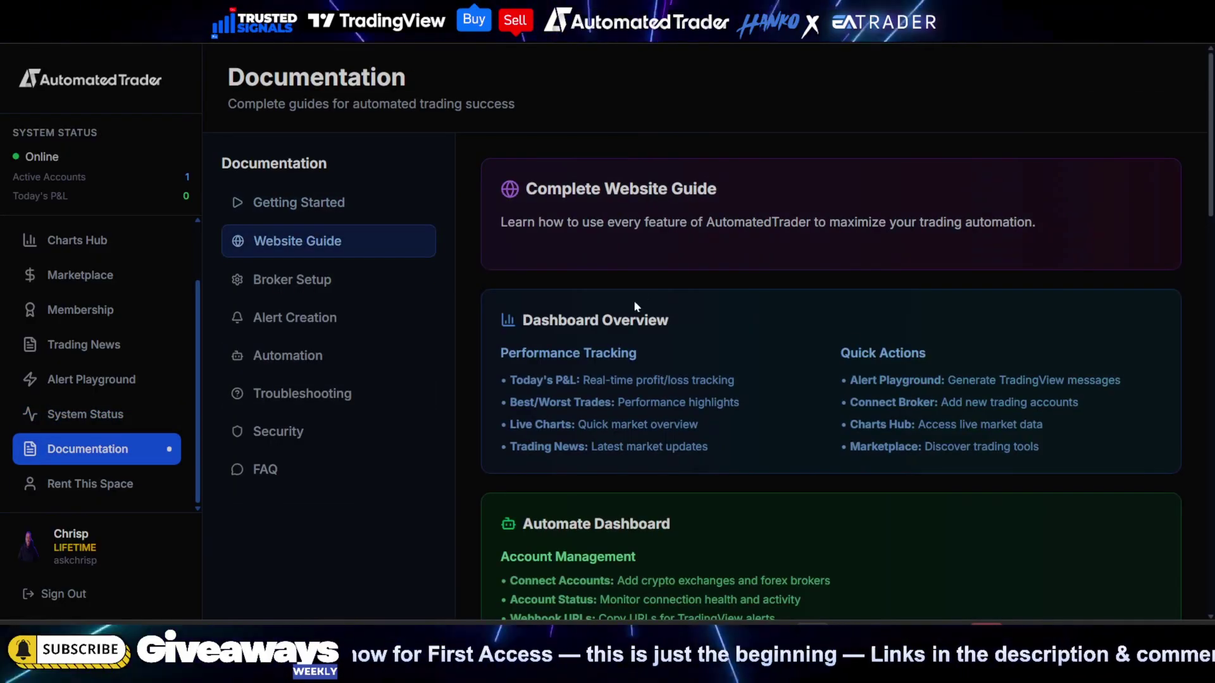
scroll(480, 335, "down", 1)
scroll(576, 313, "up", 1)
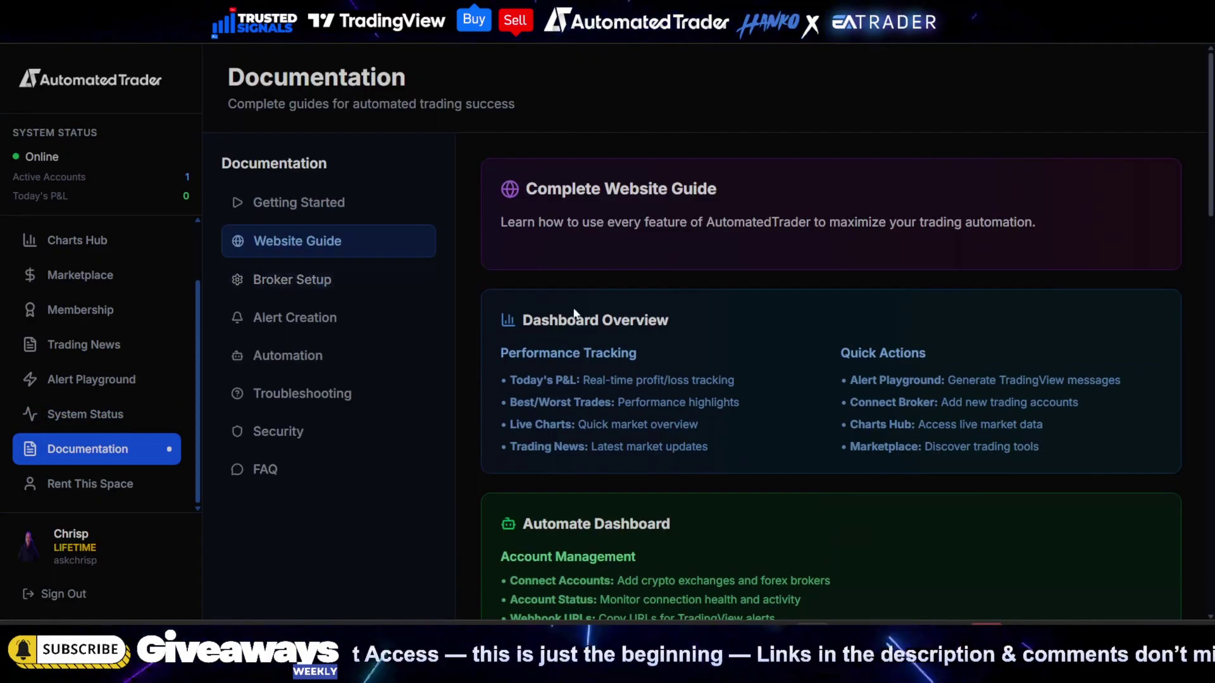
left_click(343, 287)
scroll(546, 332, "down", 2)
Read the Alert Creation guide, then move through Automation to the Troubleshooting Guide.
left_click(283, 239)
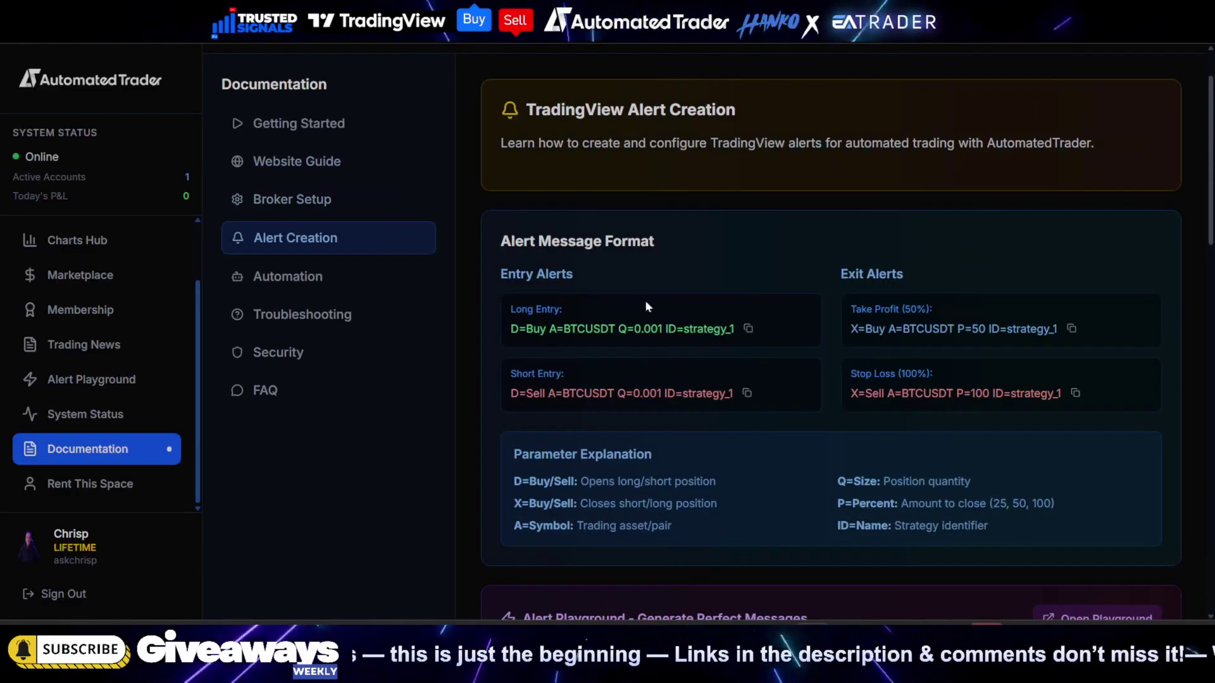
scroll(663, 436, "down", 8)
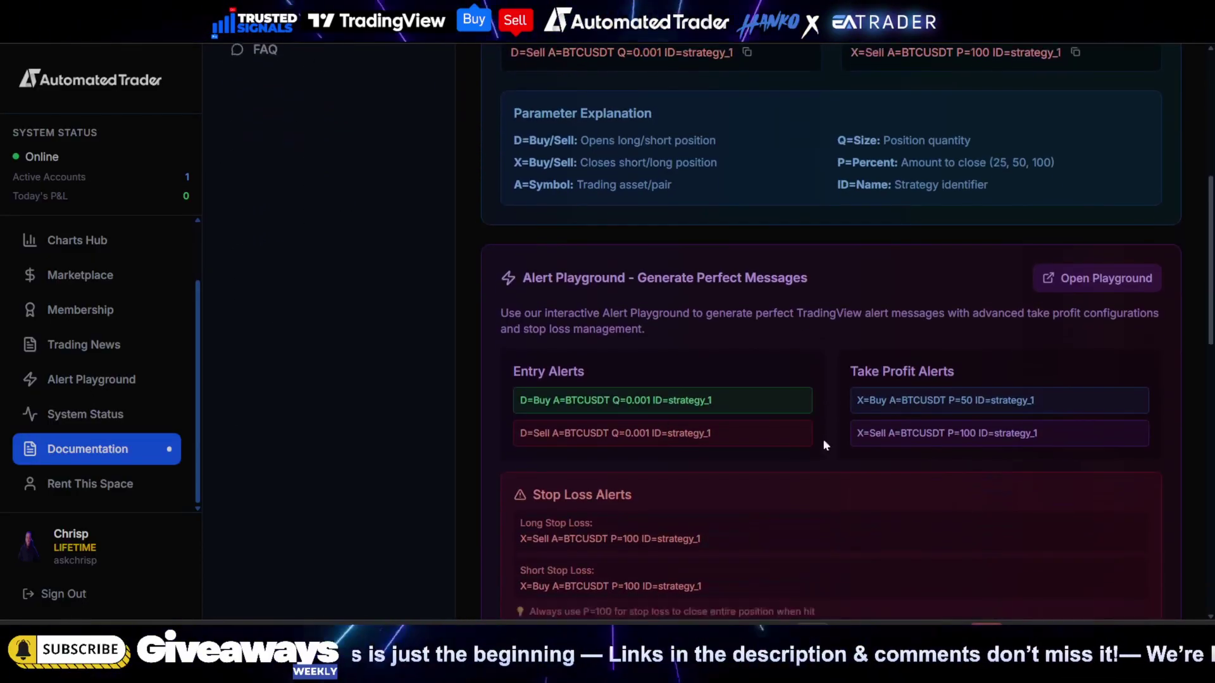
scroll(664, 428, "down", 8)
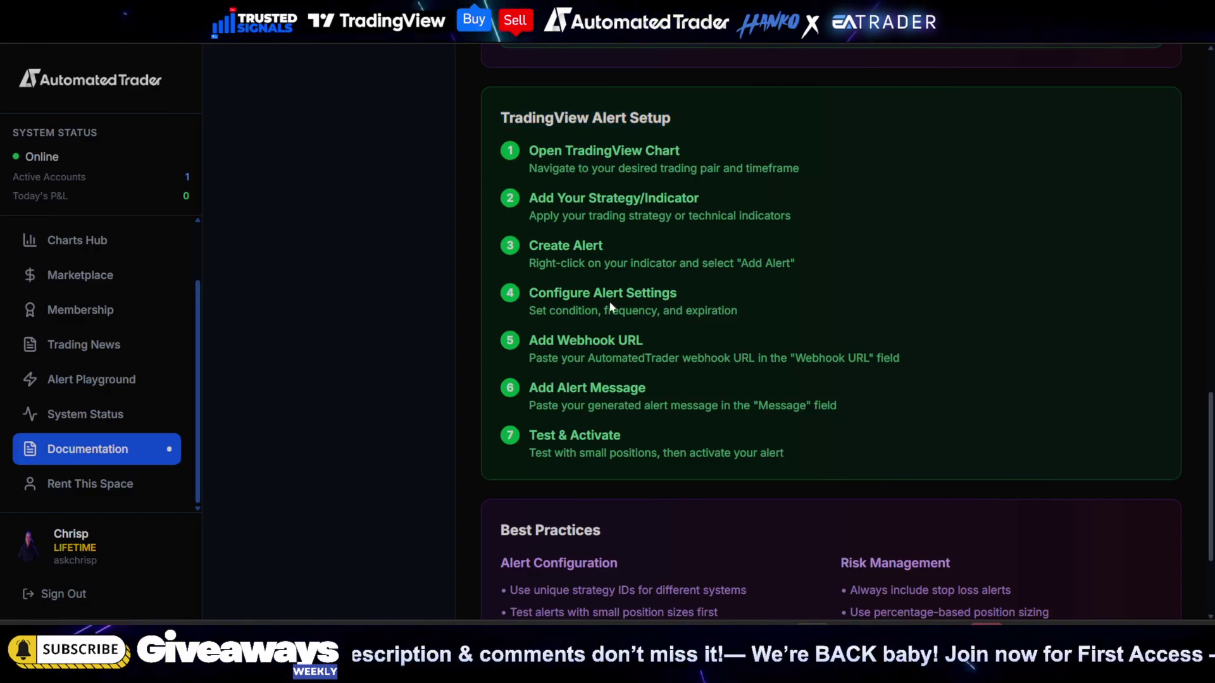
scroll(627, 339, "up", 5)
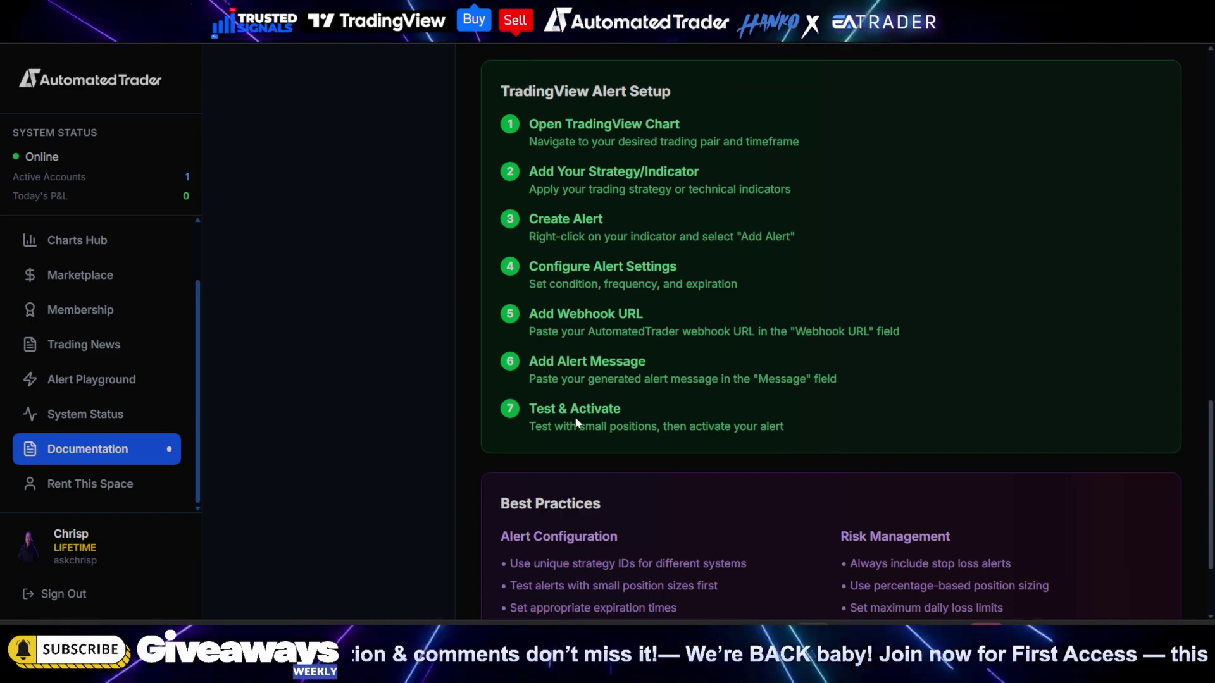
scroll(464, 354, "up", 12)
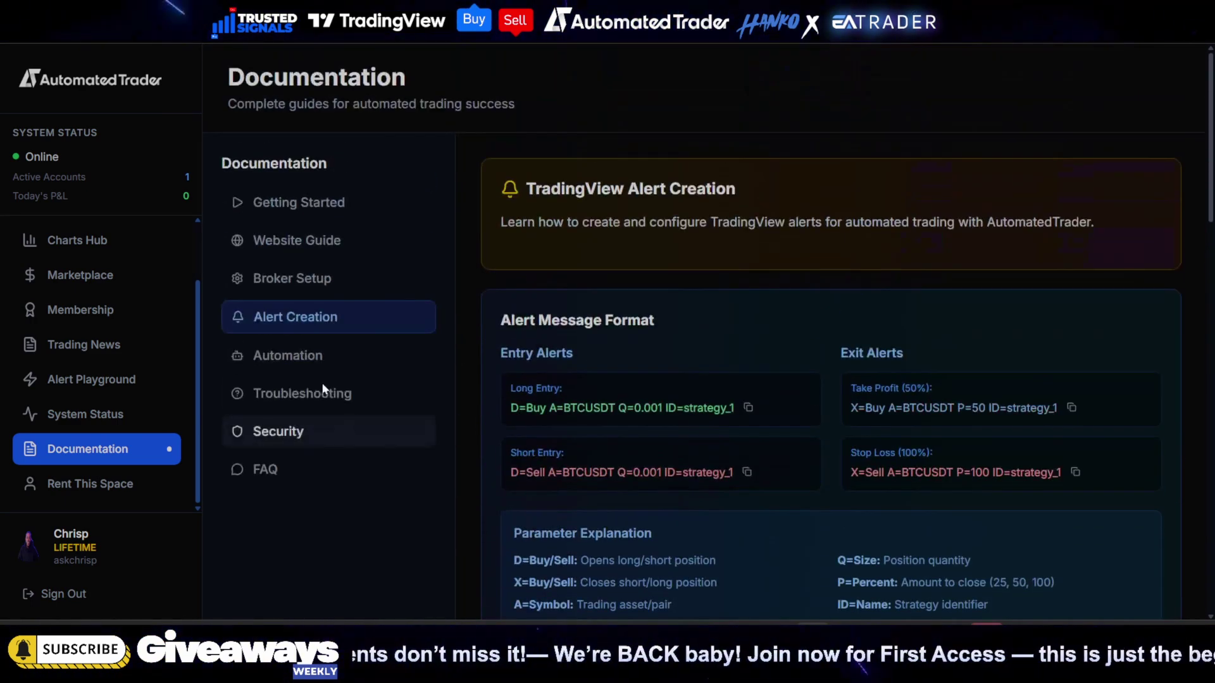
left_click(329, 355)
left_click(332, 393)
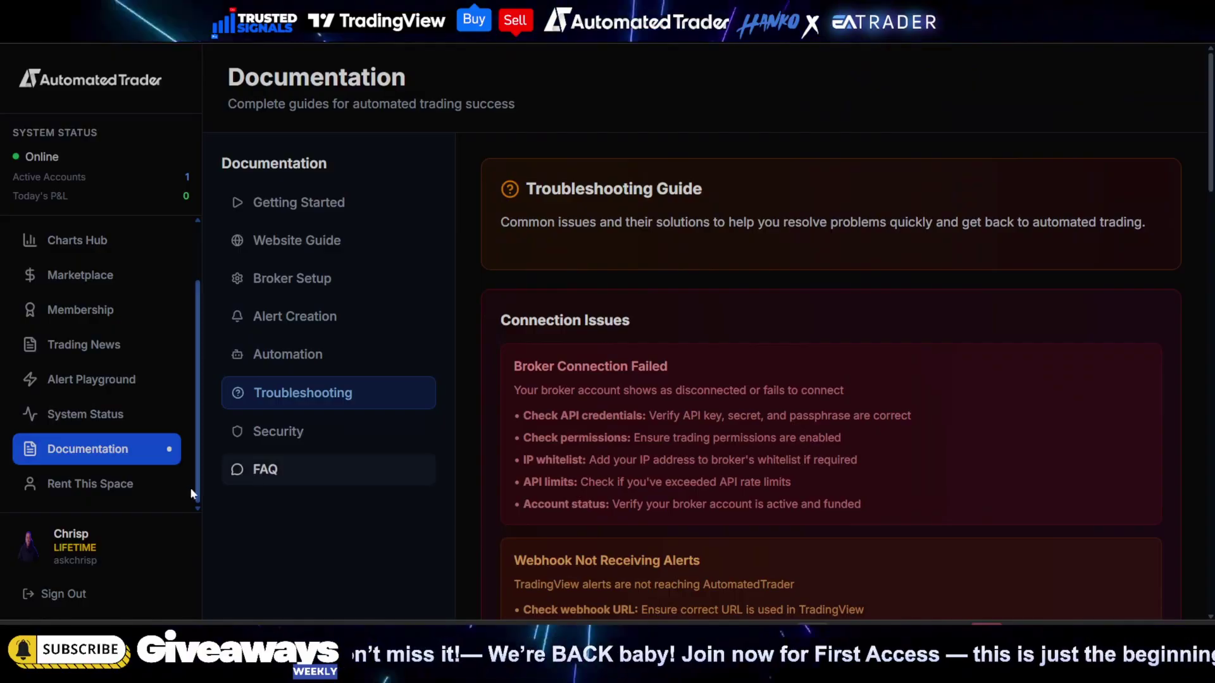
Browse the Advertise page's $999 per week package and application form, then open the purchase listing.
left_click(95, 484)
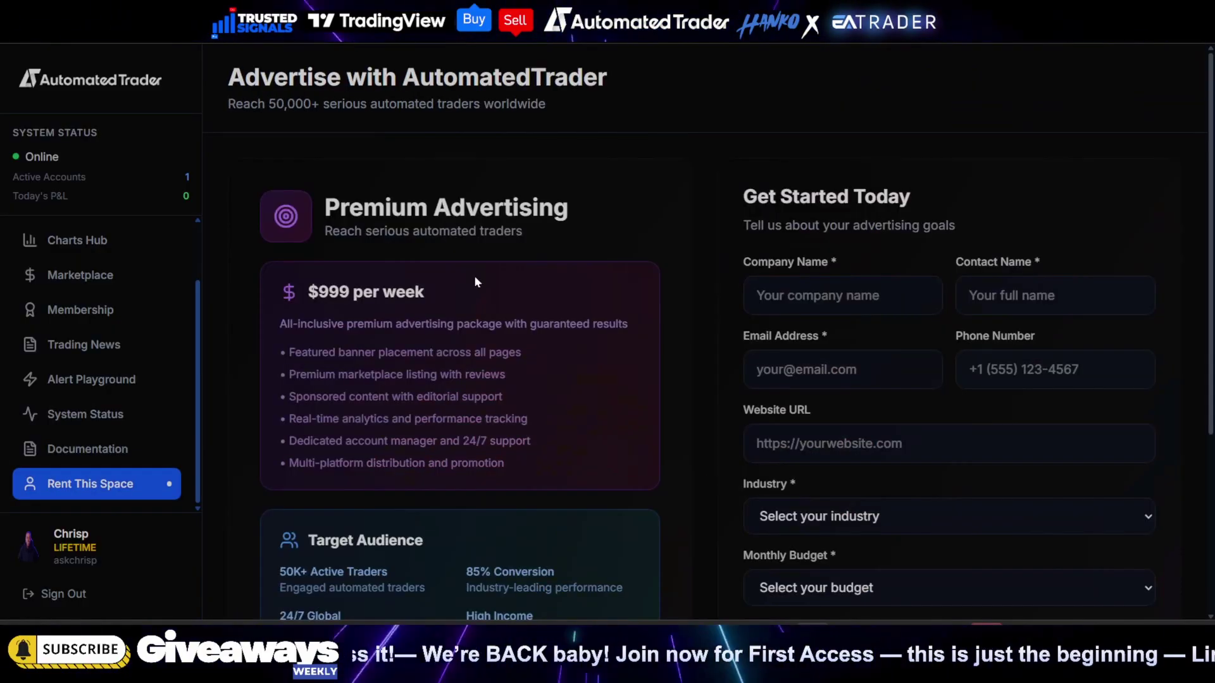
scroll(622, 267, "down", 3)
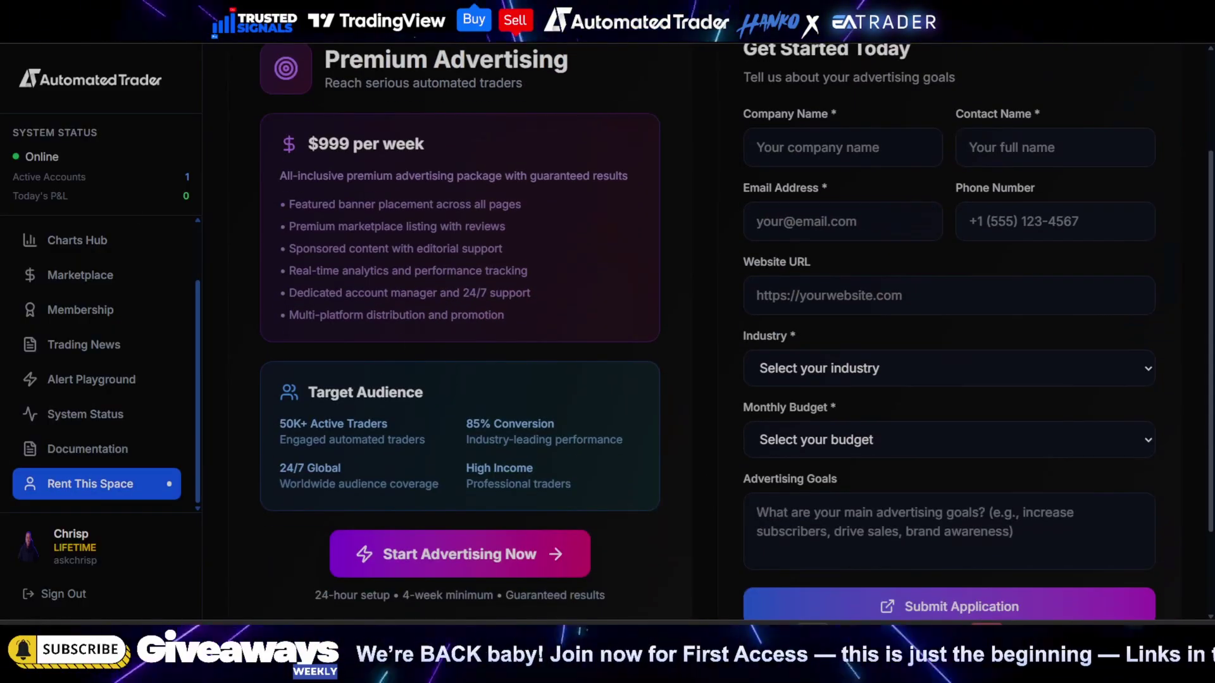
scroll(621, 266, "up", 2)
scroll(622, 266, "up", 1)
scroll(598, 333, "down", 4)
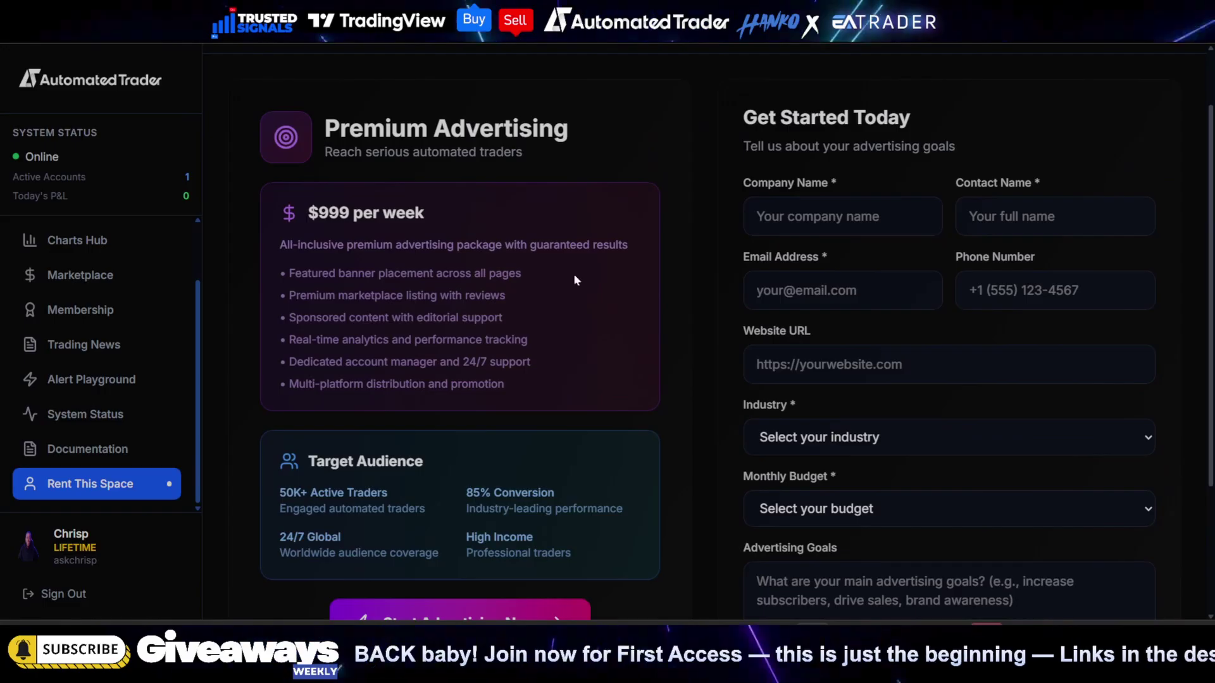
scroll(574, 332, "up", 4)
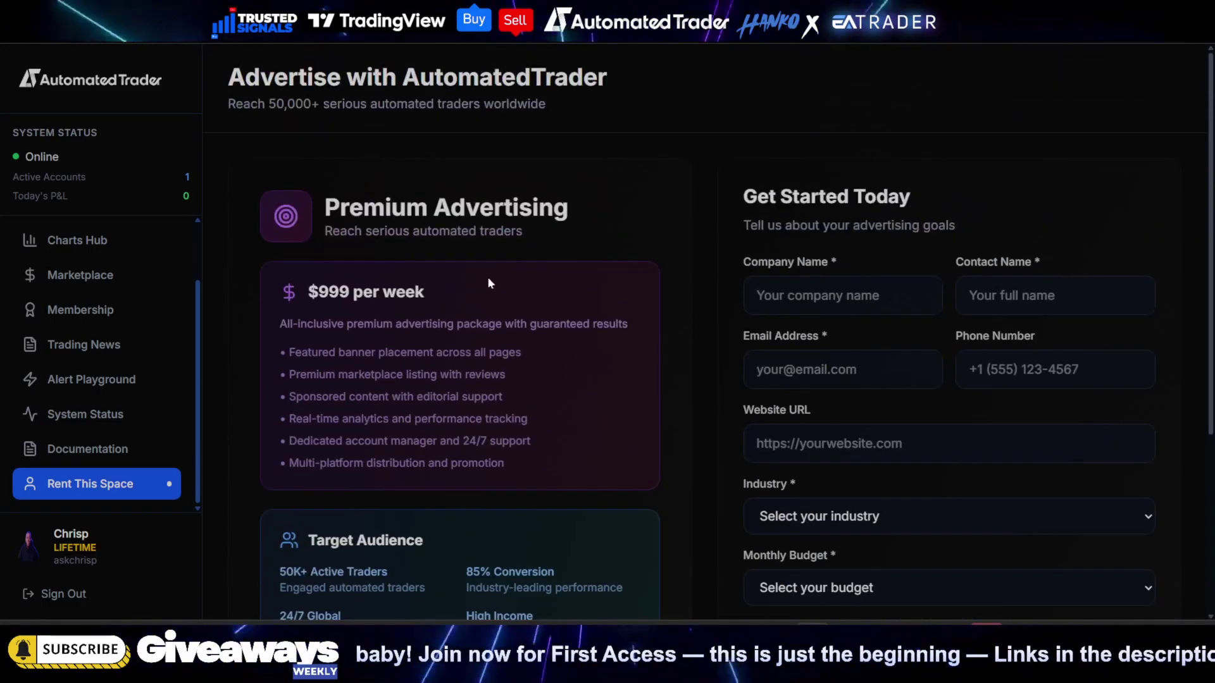
scroll(559, 457, "down", 4)
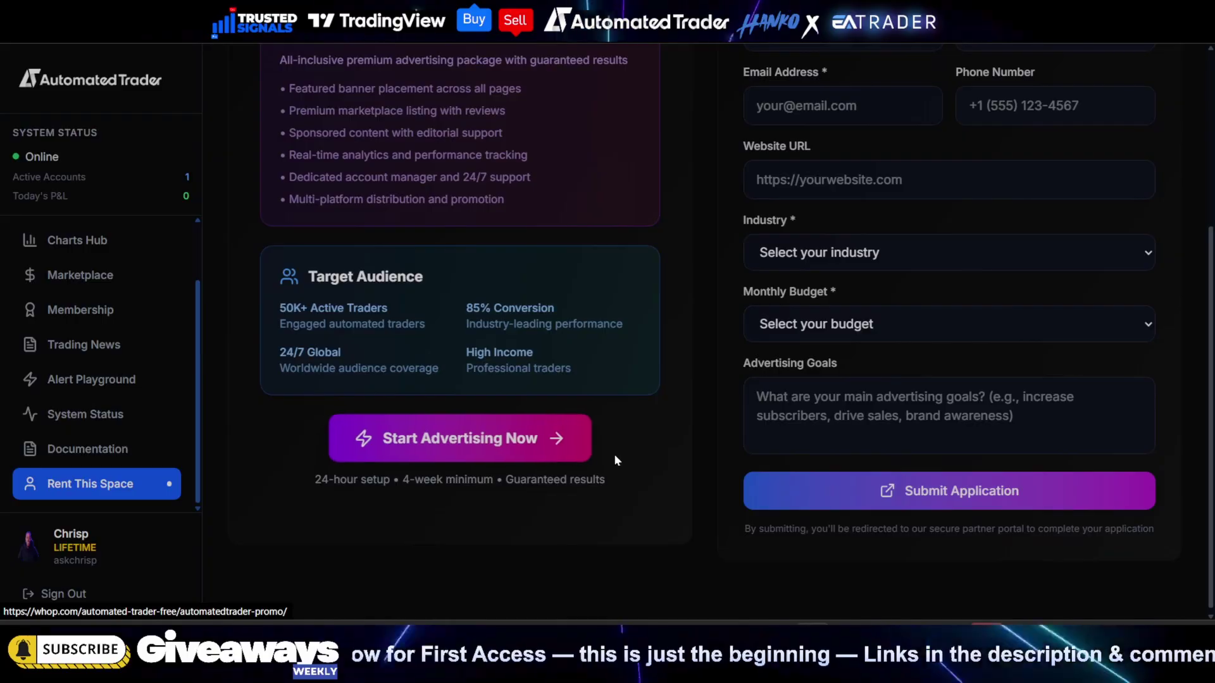
scroll(640, 441, "up", 4)
scroll(681, 400, "down", 4)
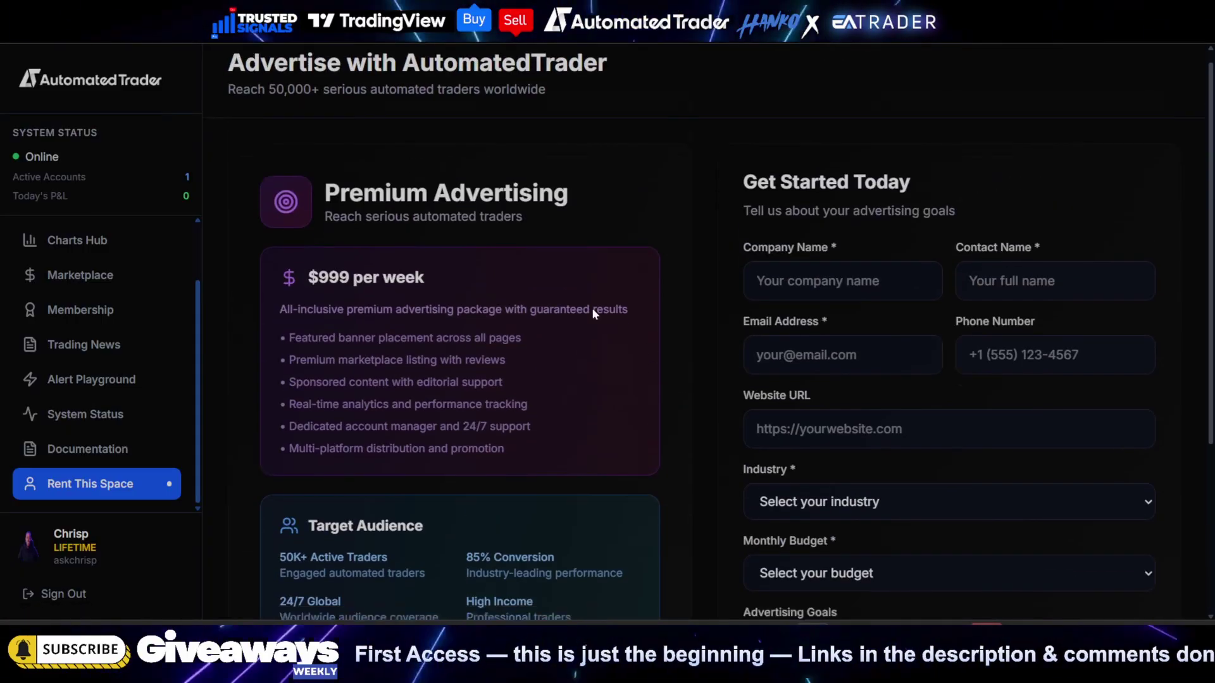
scroll(681, 385, "up", 3)
scroll(639, 396, "up", 2)
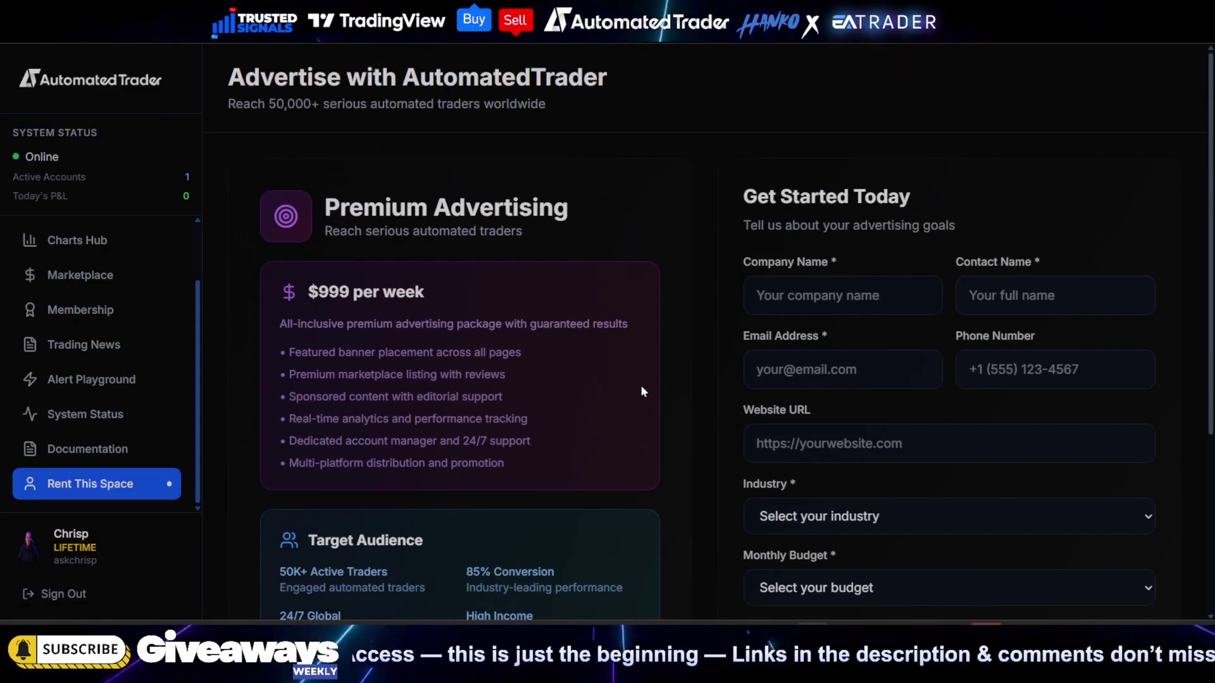
scroll(608, 419, "down", 2)
scroll(620, 387, "up", 1)
scroll(621, 392, "up", 1)
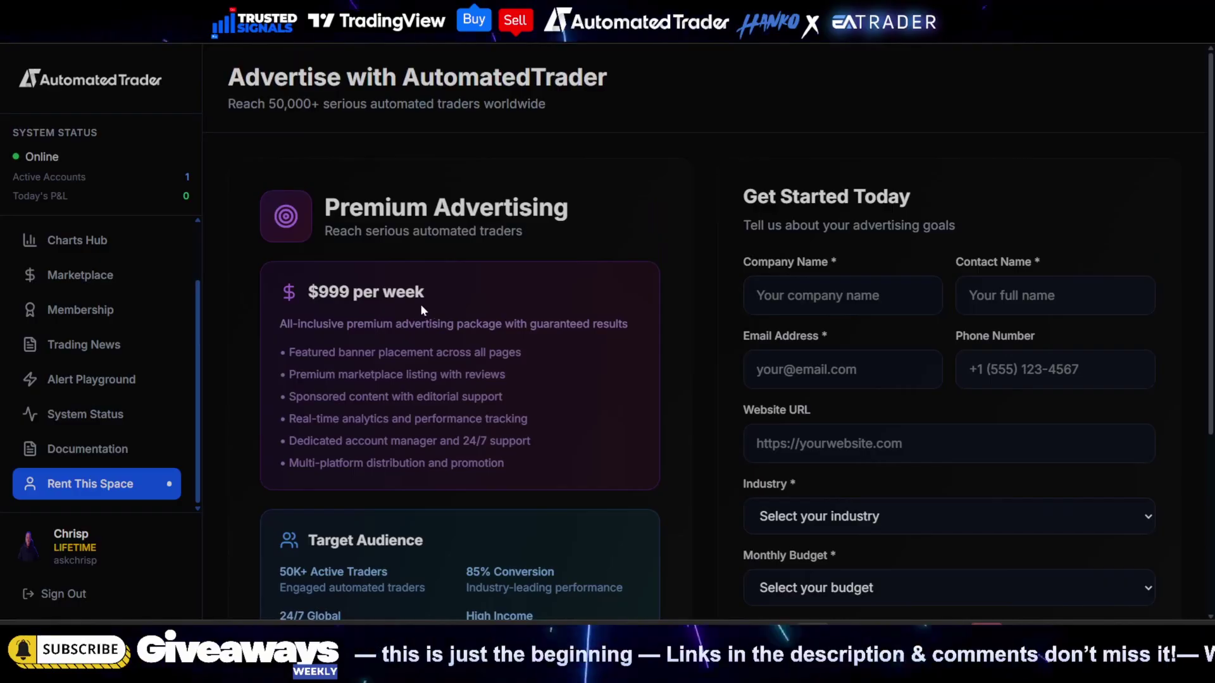
scroll(483, 331, "down", 4)
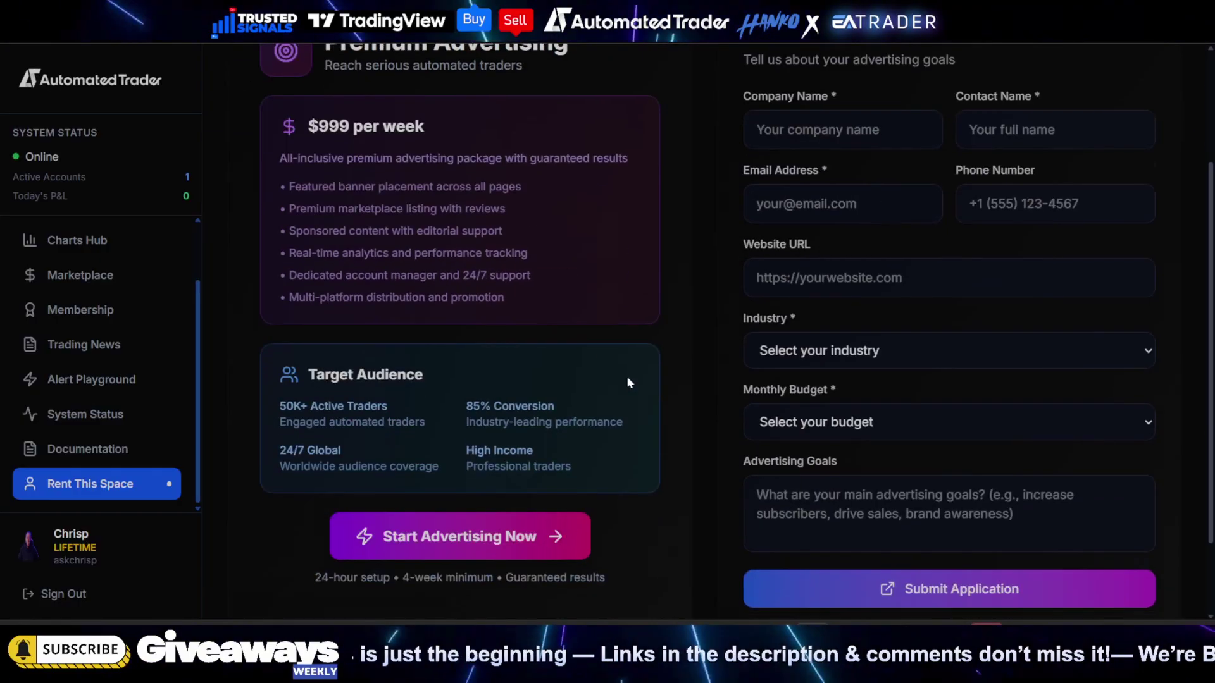
left_click(564, 439)
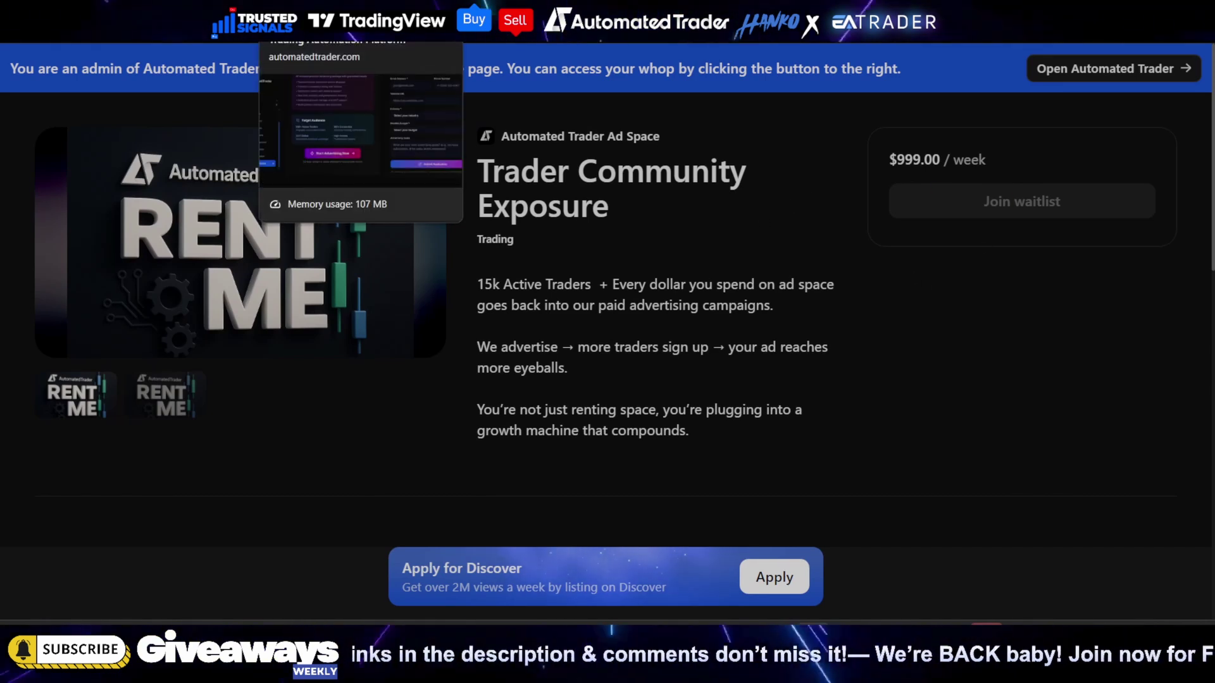
Return from the Whop listing to the Automated Trader advertise page.
left_click(317, 25)
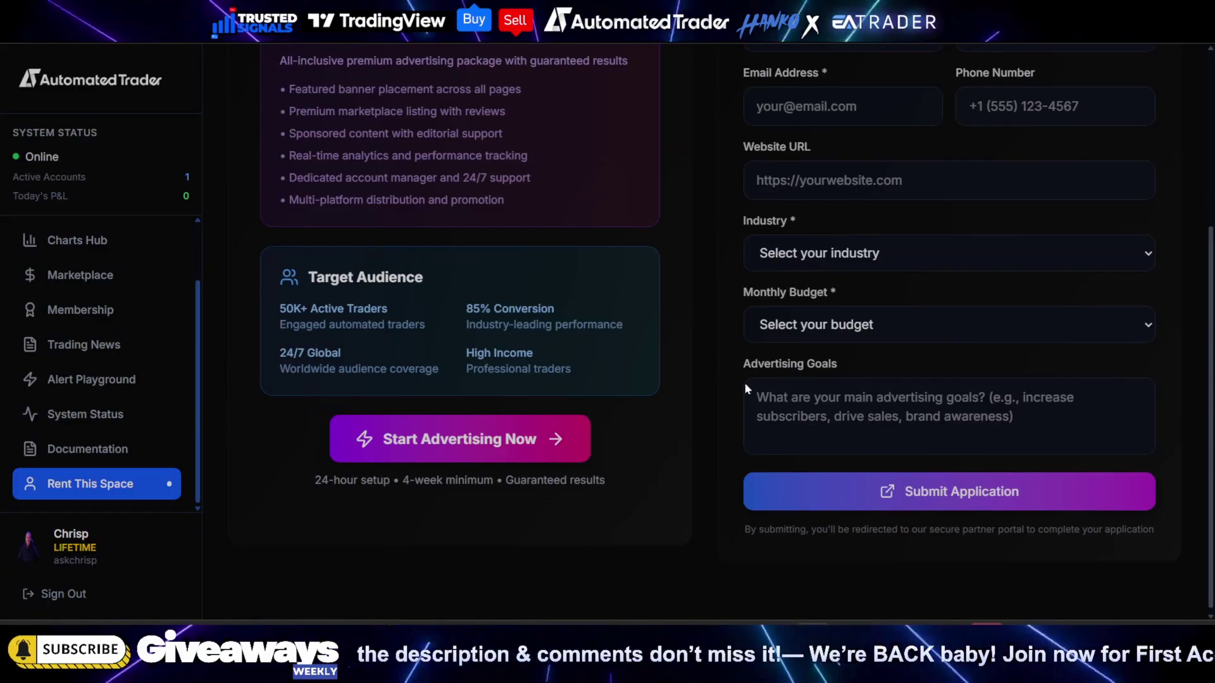
Glance at the Charts Hub live prices, then return to the Dashboard.
scroll(746, 388, "up", 5)
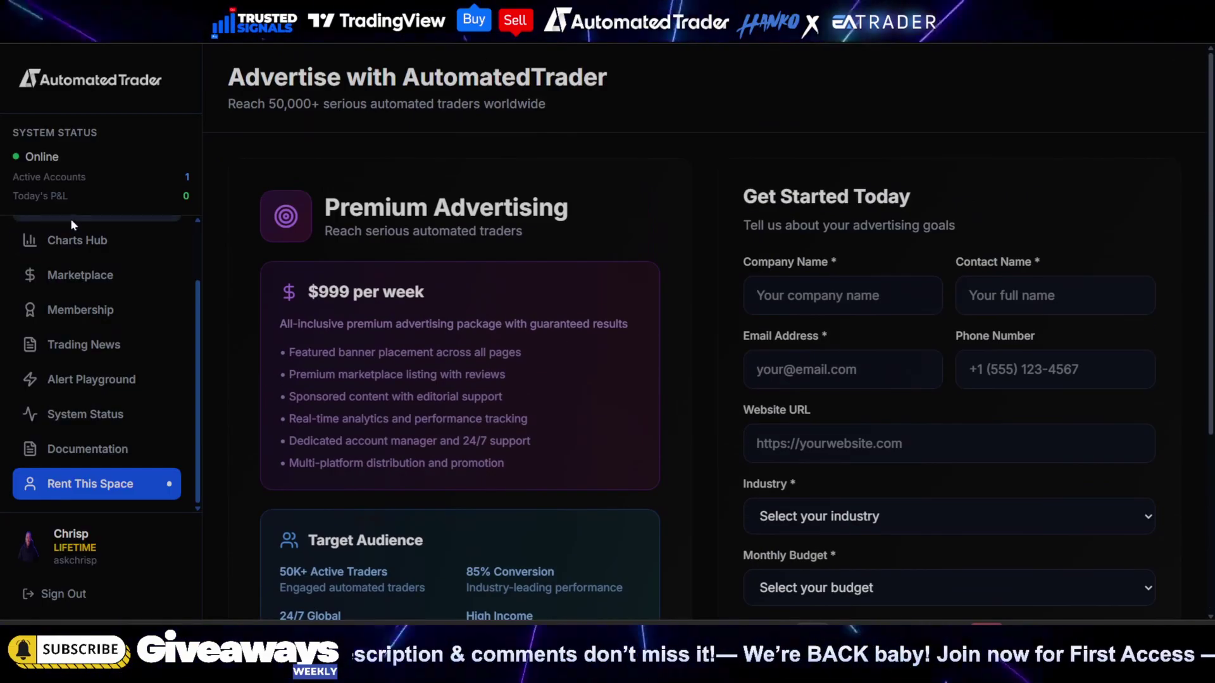
left_click(77, 240)
scroll(95, 446, "up", 1)
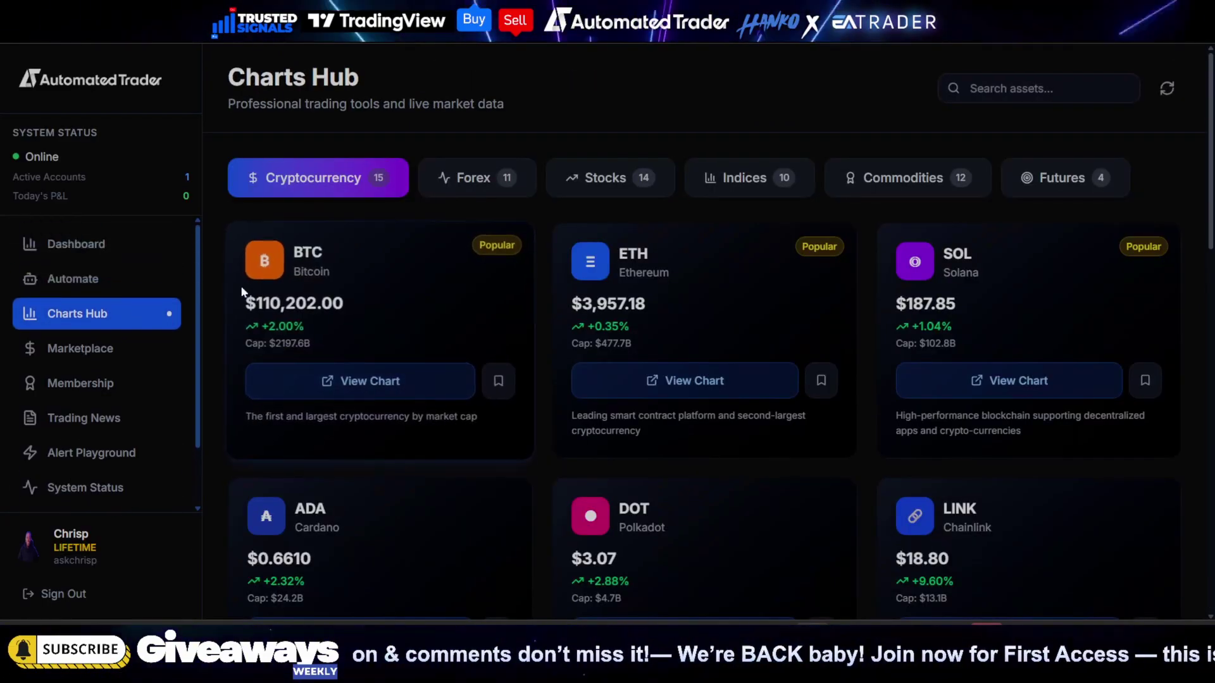
left_click(38, 247)
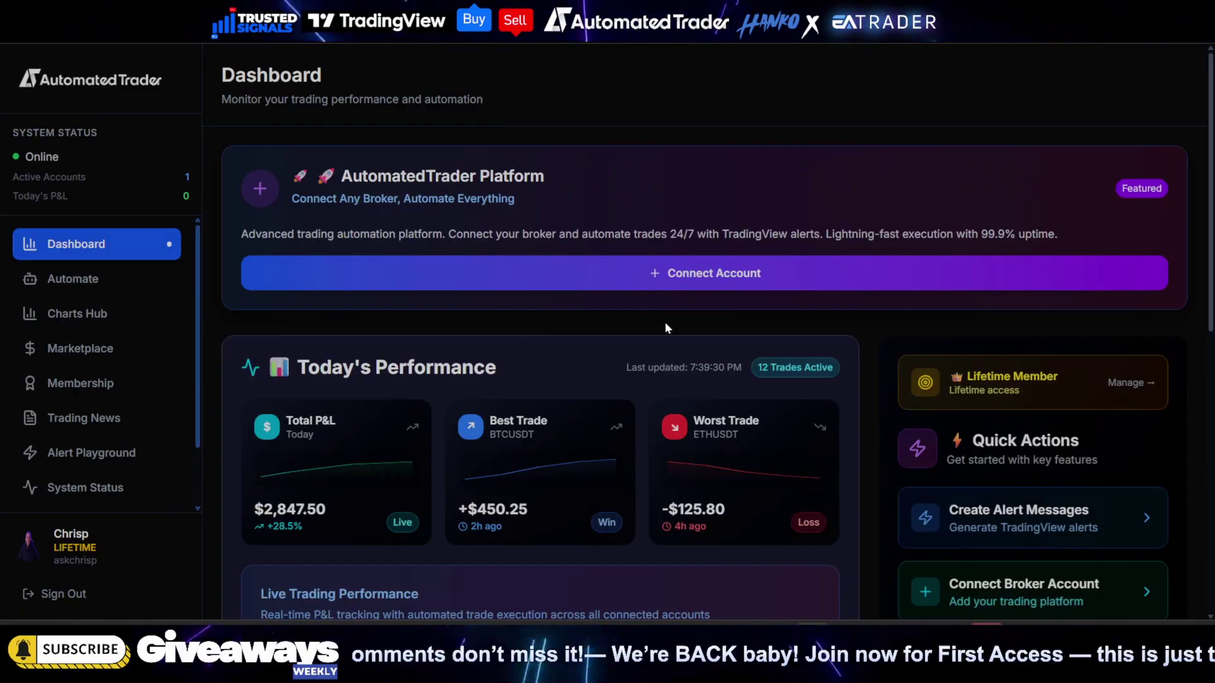